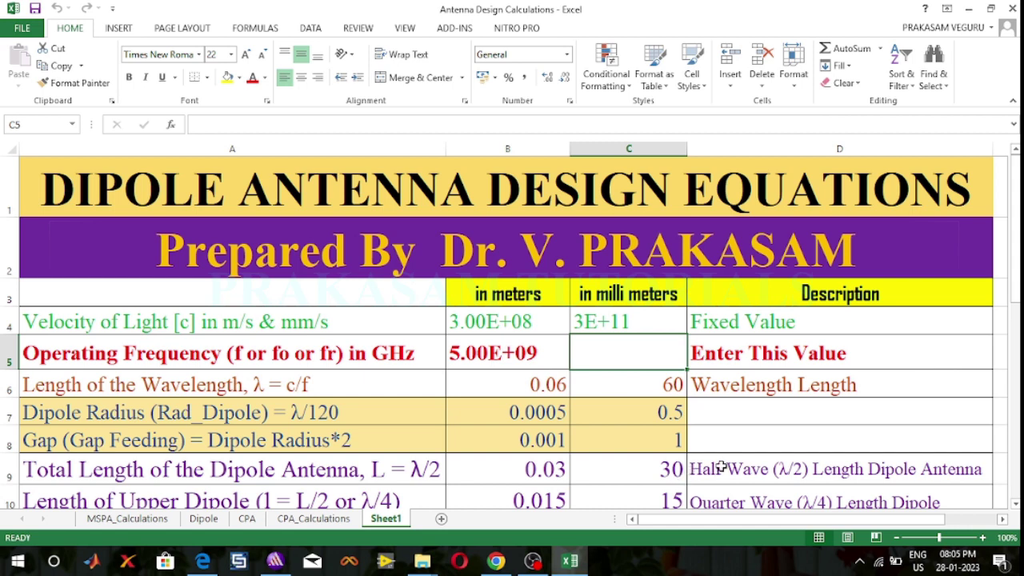
Step: Switch to Ansoft HFSS and insert a new HFSS design into the project
left_click(274, 563)
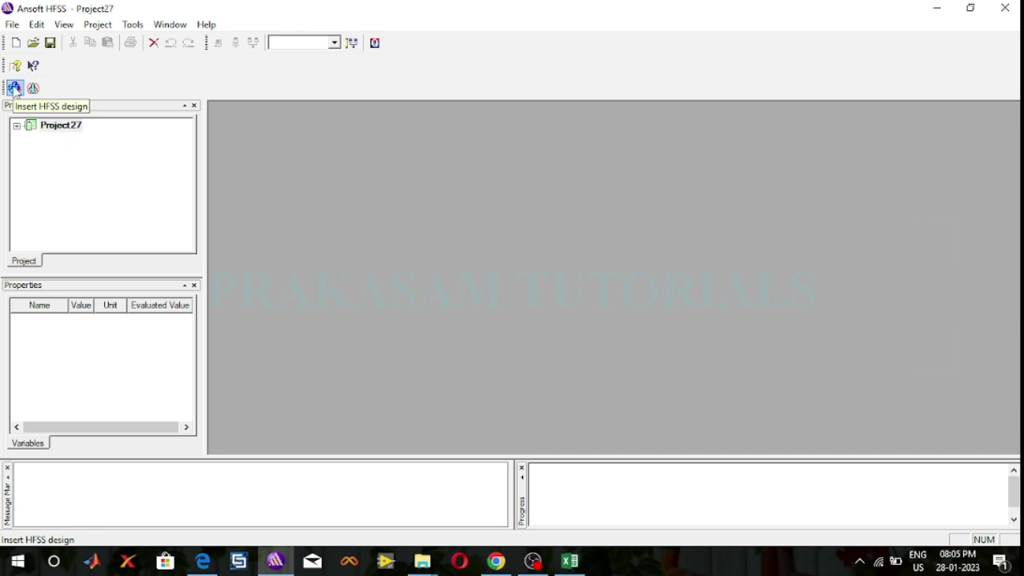
left_click(97, 24)
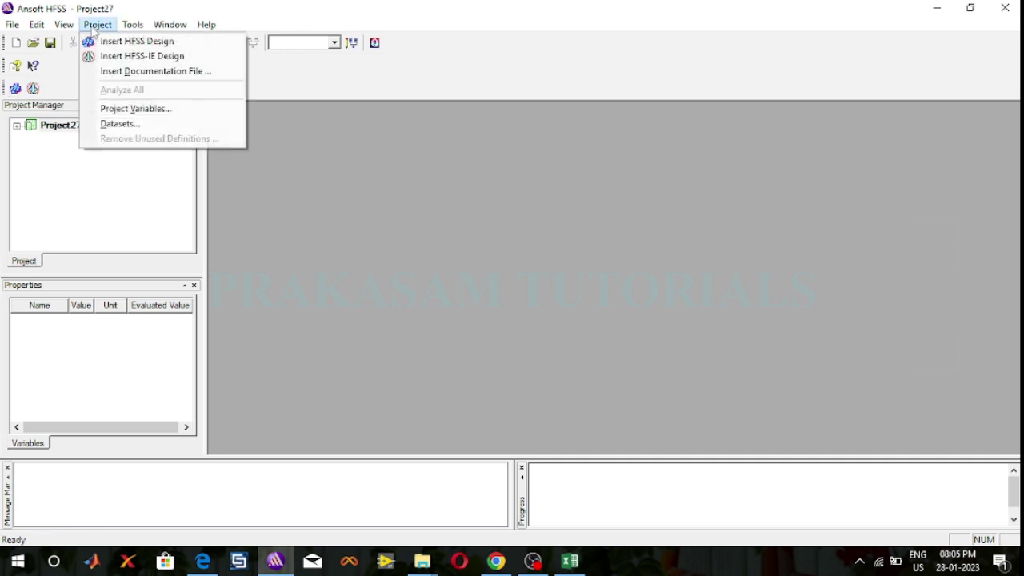
left_click(109, 43)
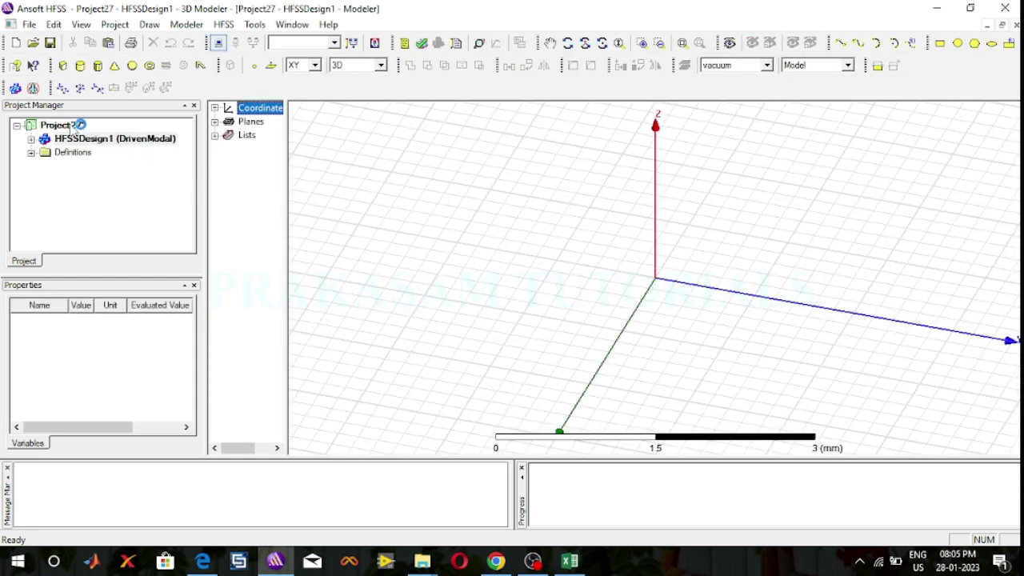
Step: Start saving the project under a new name and enter MSTL_LambdaBy2 as the file name
left_click(64, 125)
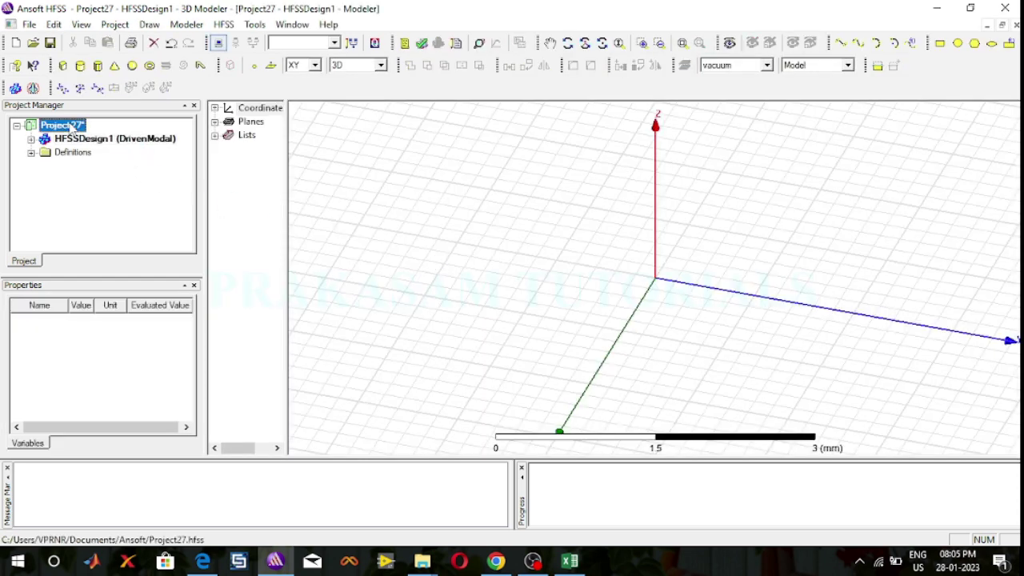
right_click(72, 128)
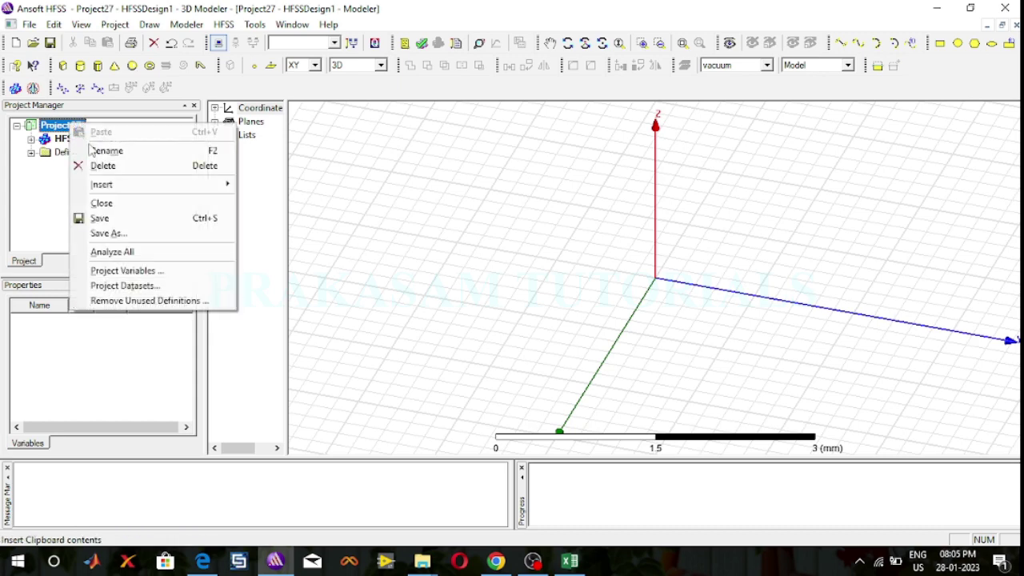
left_click(112, 236)
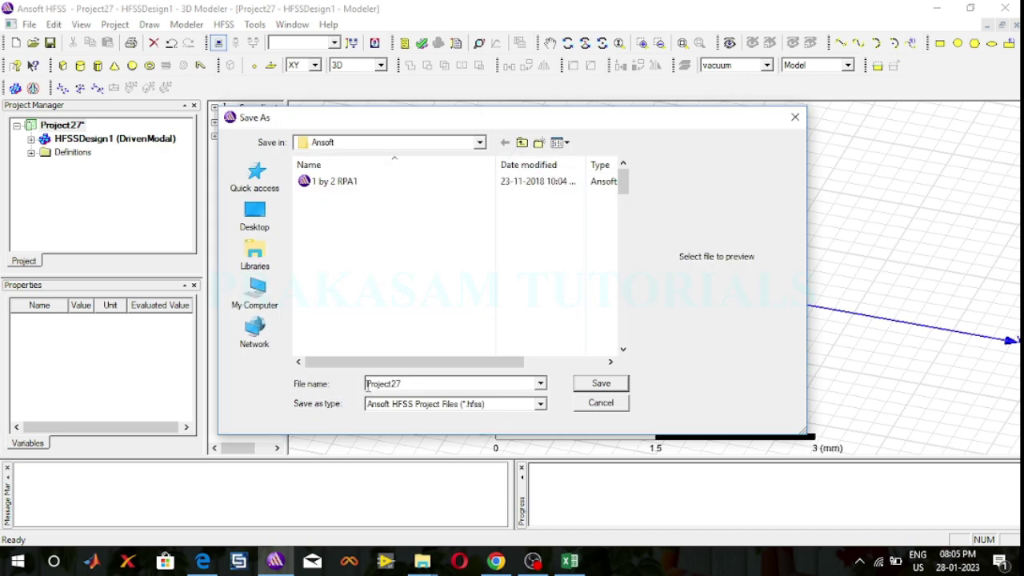
left_click_drag(368, 385, 436, 396)
type("M")
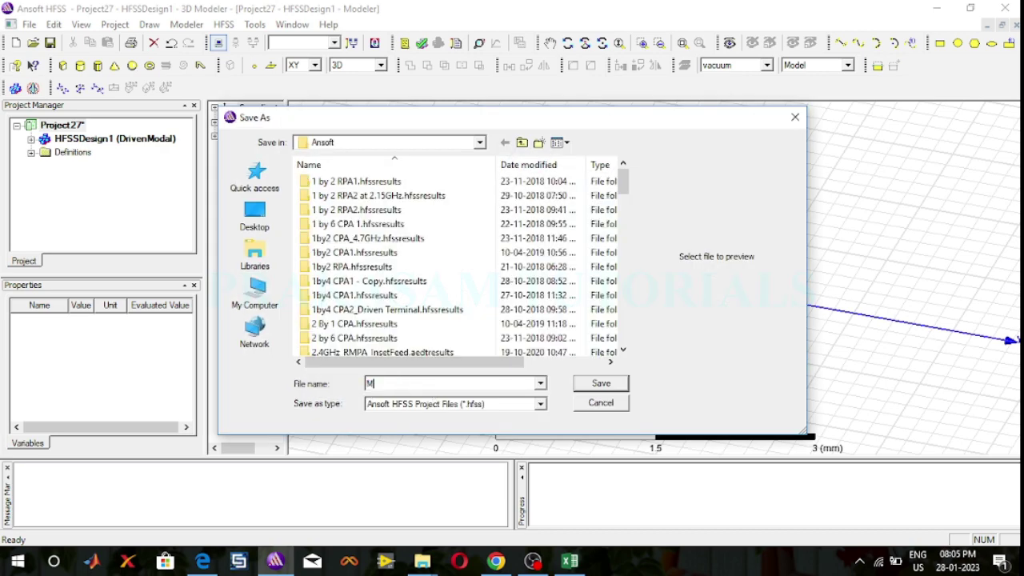
type("STL_LambdaBy2")
Step: Save the project in the Micro Strip TL folder, inside AAACFHLMS and HFSS on drive E
left_click(270, 229)
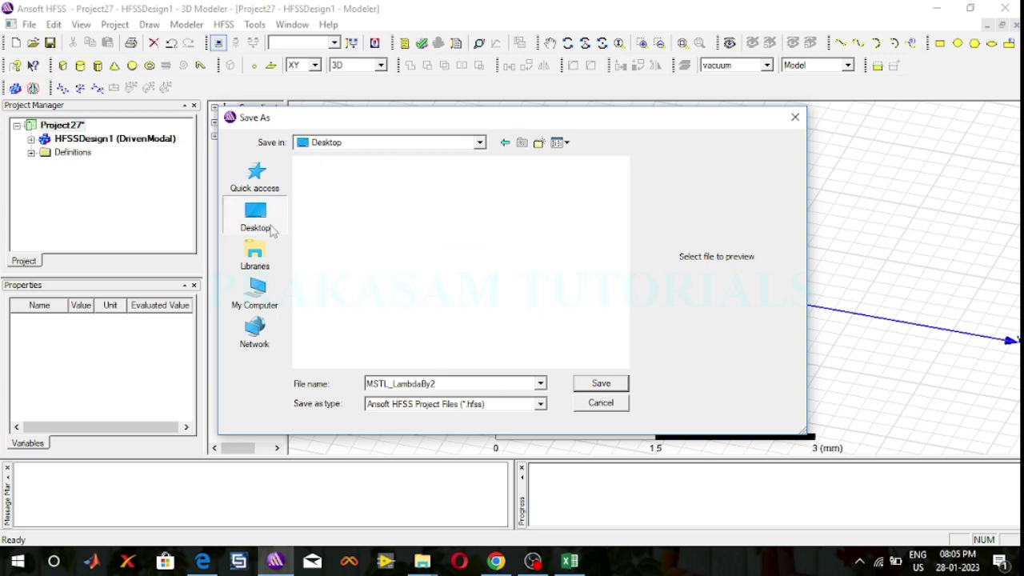
left_click(256, 294)
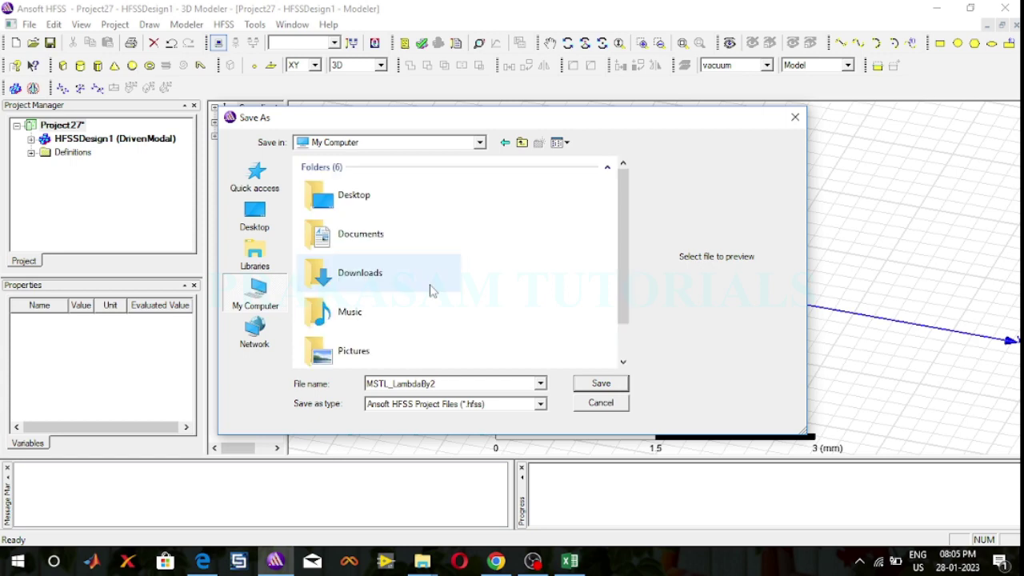
scroll(416, 272, "down", 3)
scroll(429, 291, "down", 2)
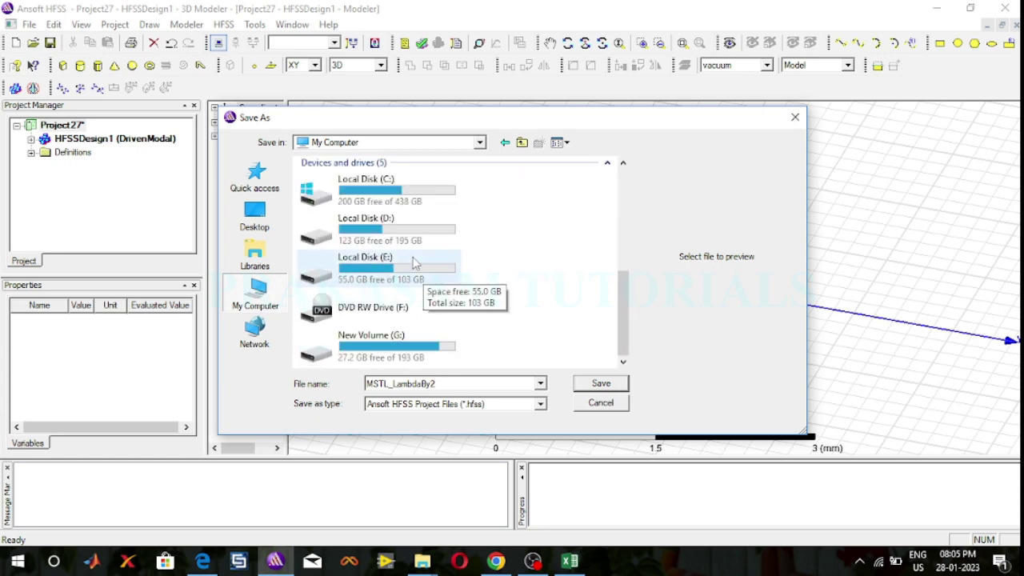
double_click(412, 266)
double_click(352, 183)
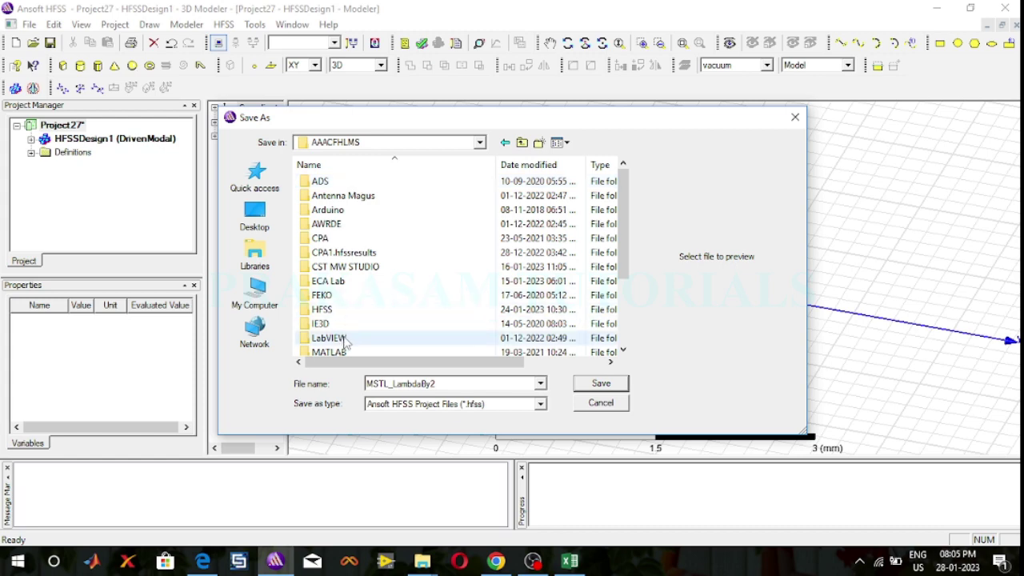
scroll(347, 336, "down", 1)
scroll(345, 294, "up", 1)
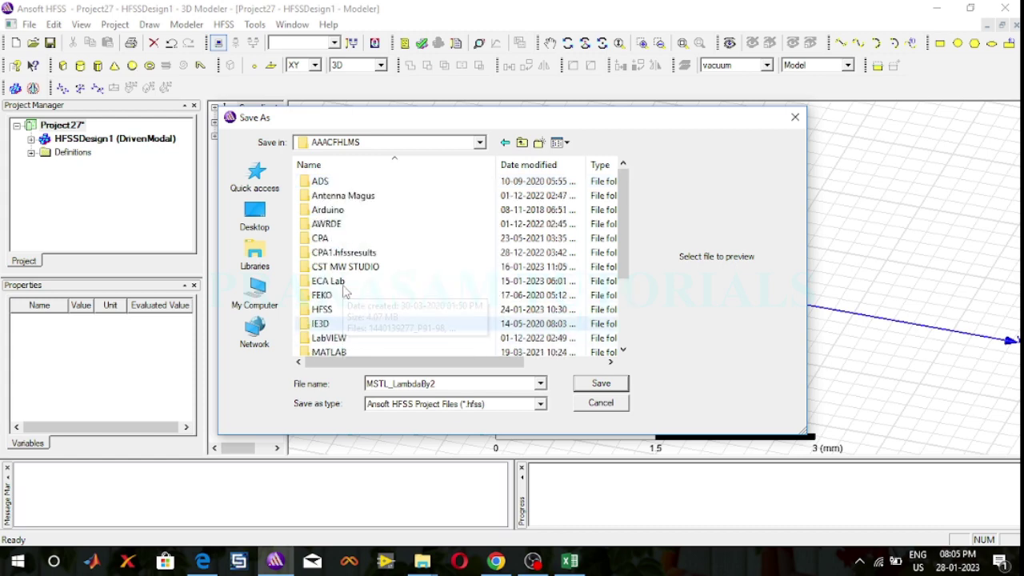
scroll(347, 324, "down", 1)
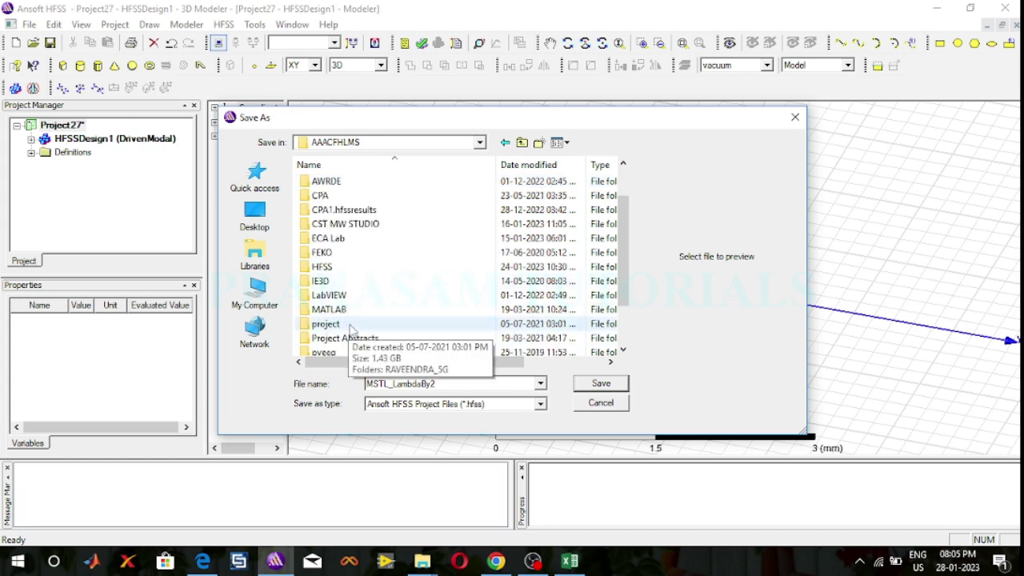
scroll(352, 304, "up", 1)
scroll(352, 298, "down", 3)
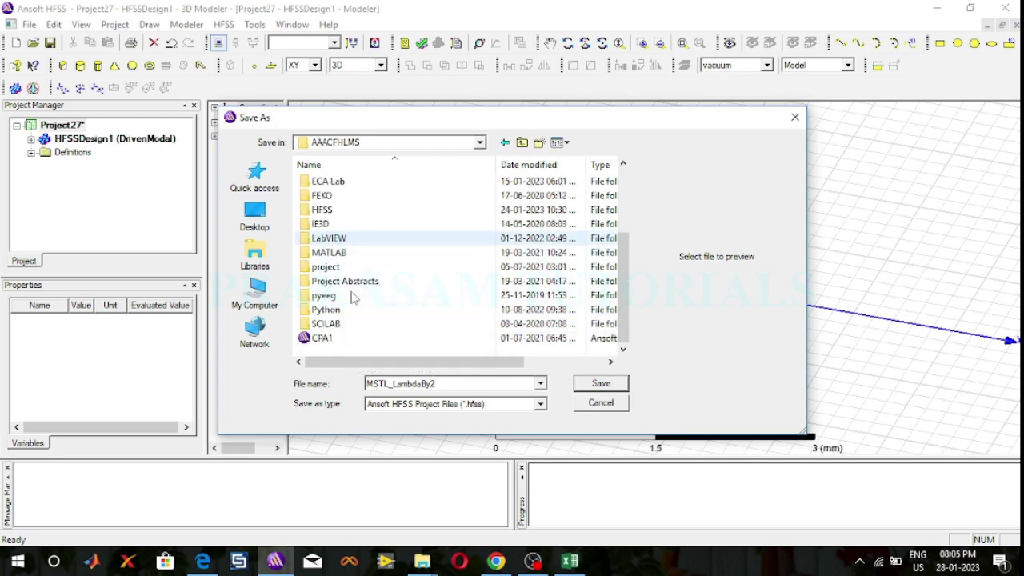
scroll(352, 297, "up", 1)
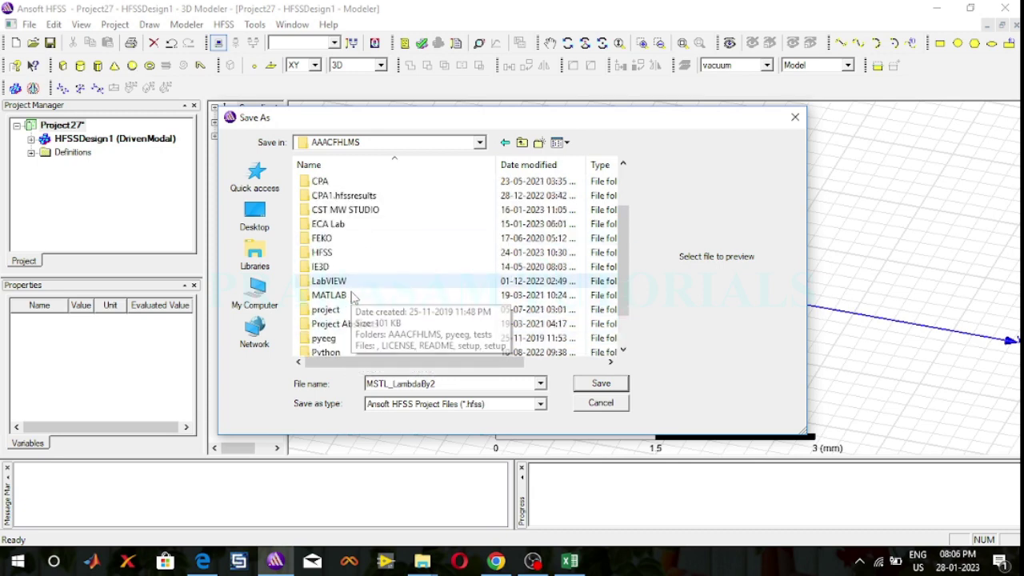
left_click(340, 254)
double_click(338, 254)
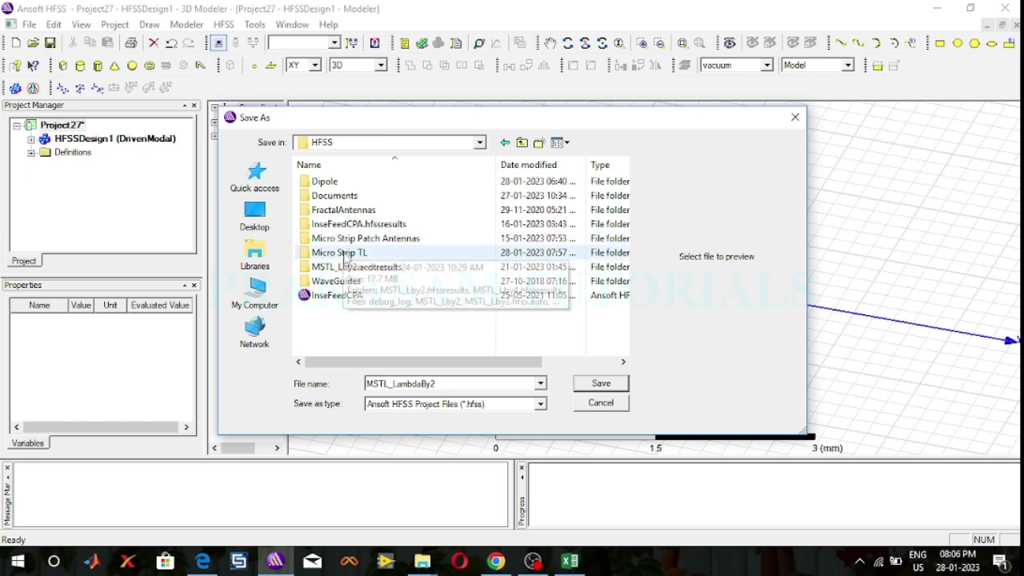
double_click(339, 253)
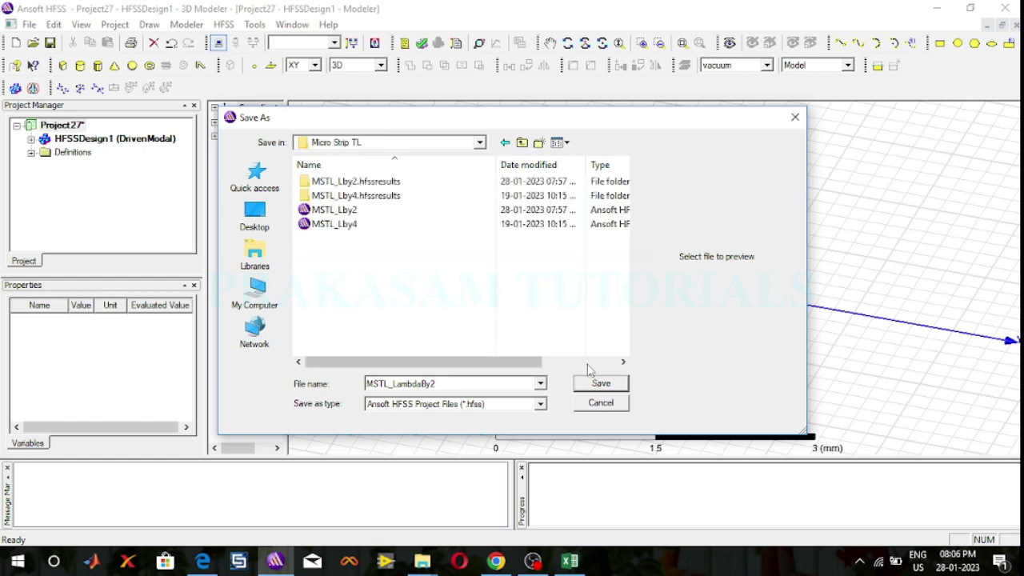
left_click(601, 387)
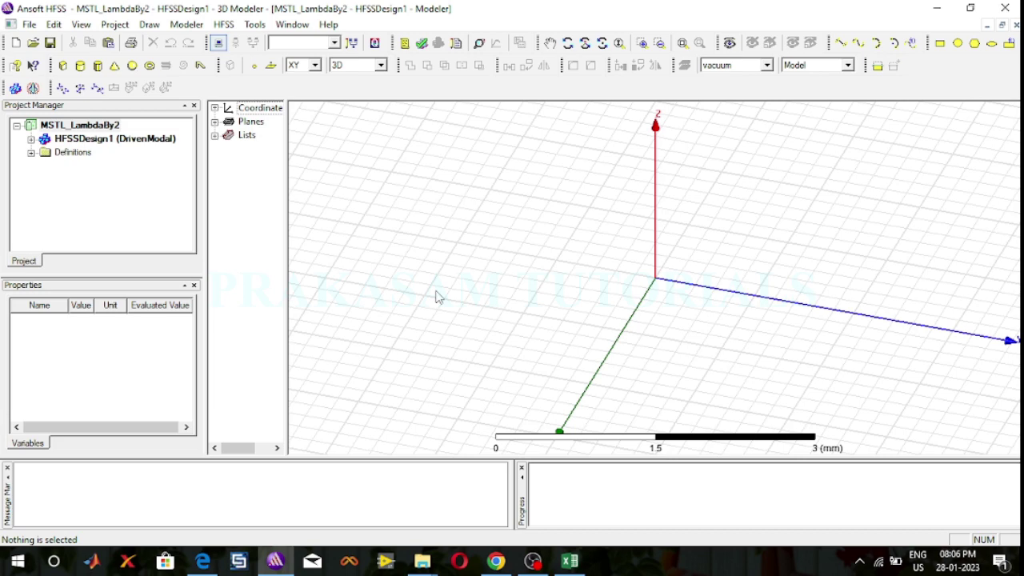
Step: Draw a rectangle of about 1.2 by 2 mm on the XY plane, starting at the origin
left_click(939, 43)
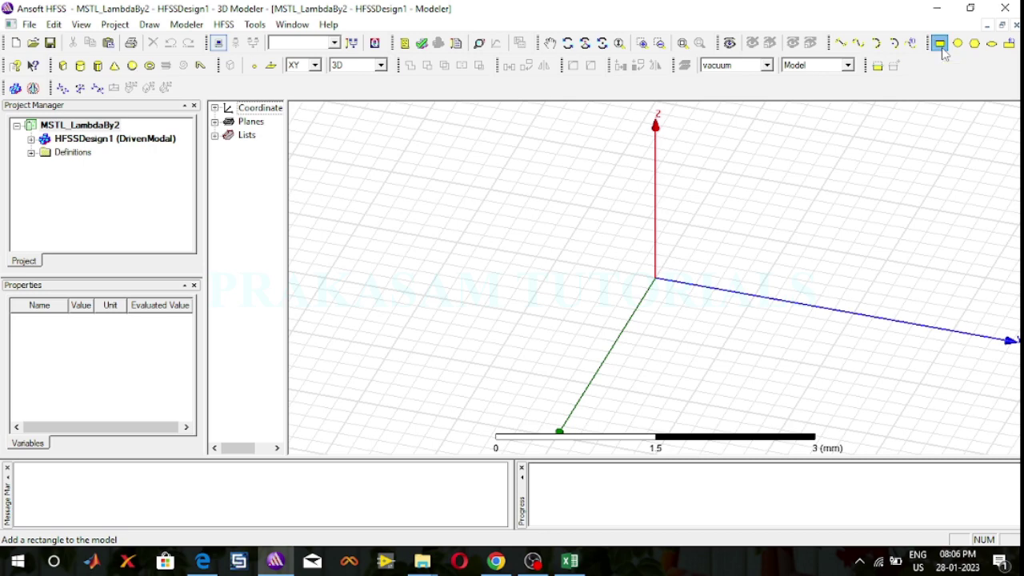
left_click(654, 280)
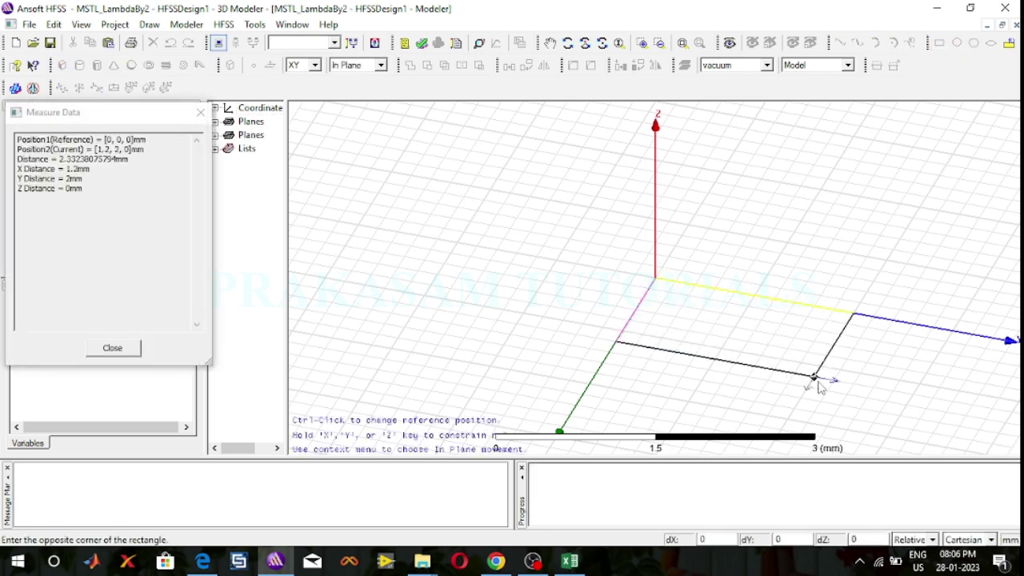
left_click(817, 384)
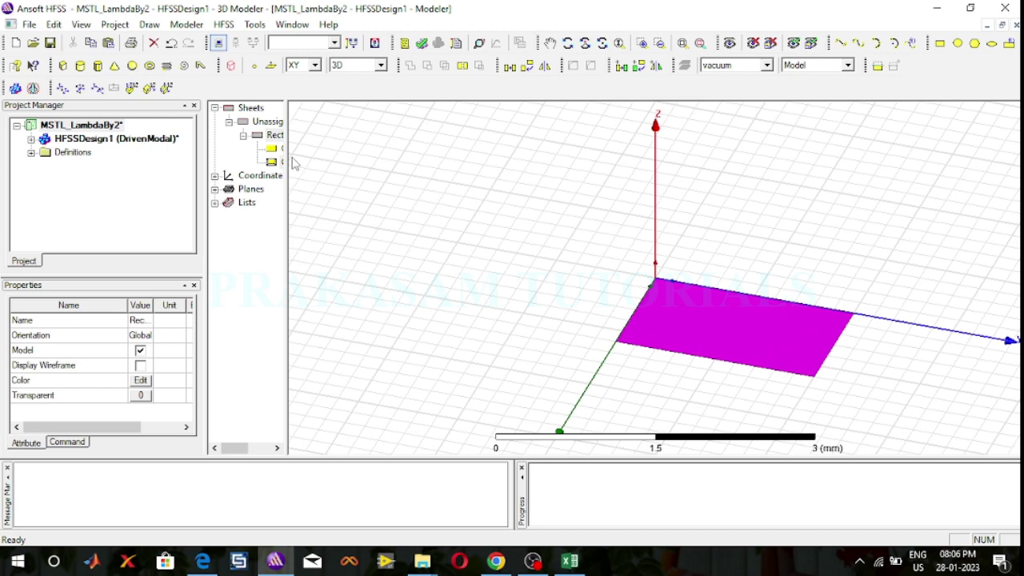
Step: Rename the rectangle as Ground and set its color to pure blue
left_click_drag(287, 153, 371, 152)
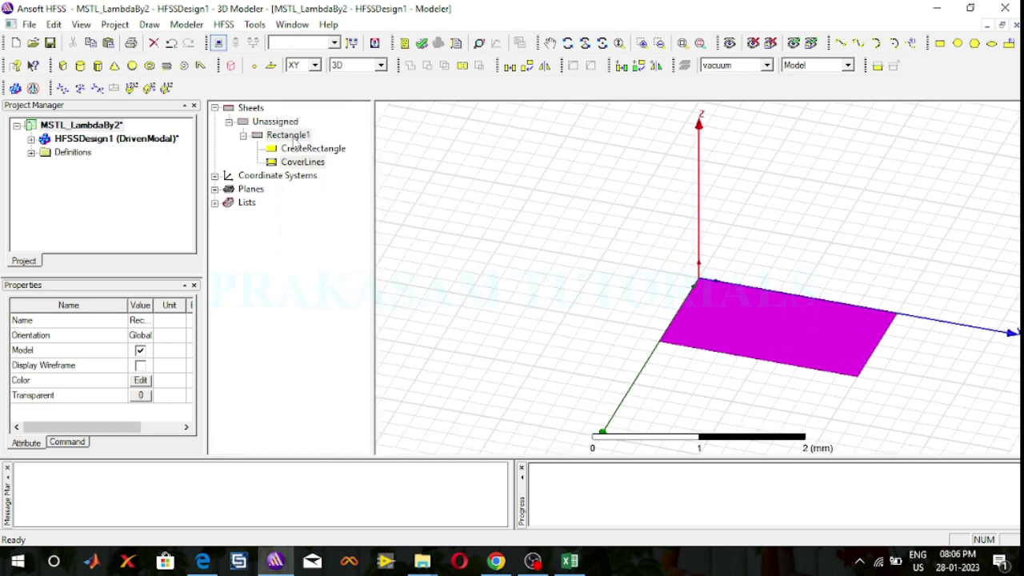
double_click(290, 136)
left_click(393, 207)
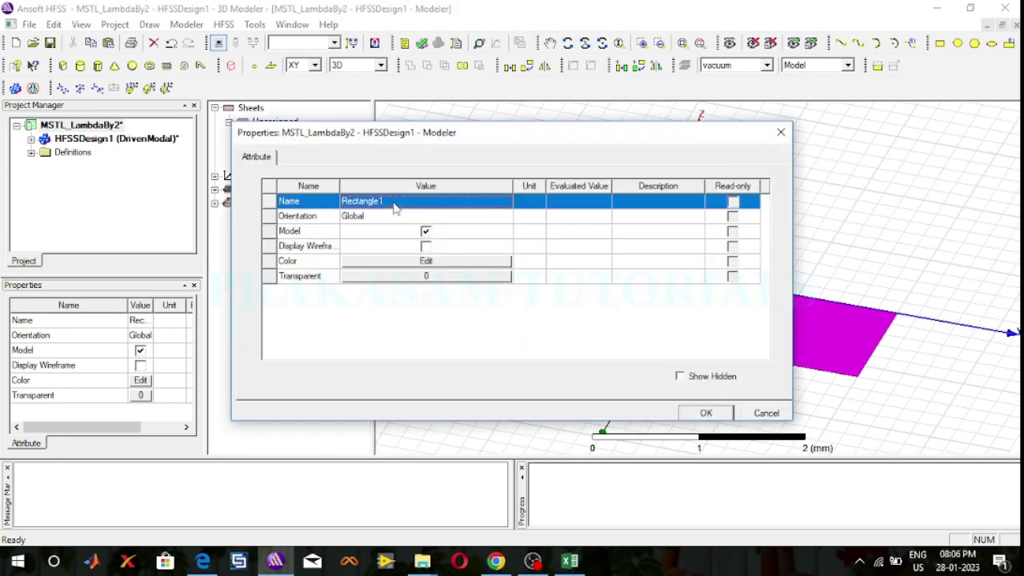
left_click(394, 203)
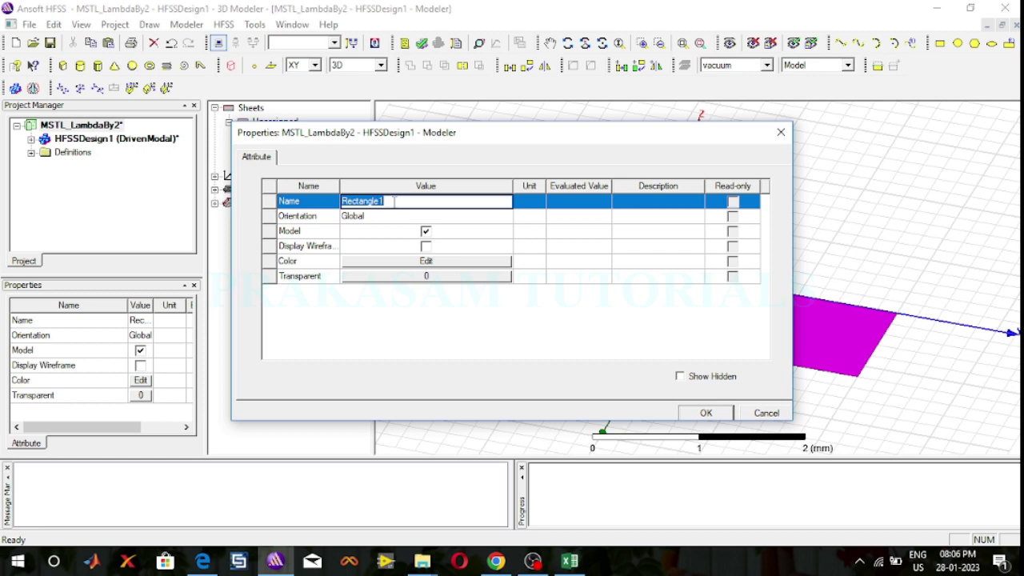
type("Ground")
left_click(426, 262)
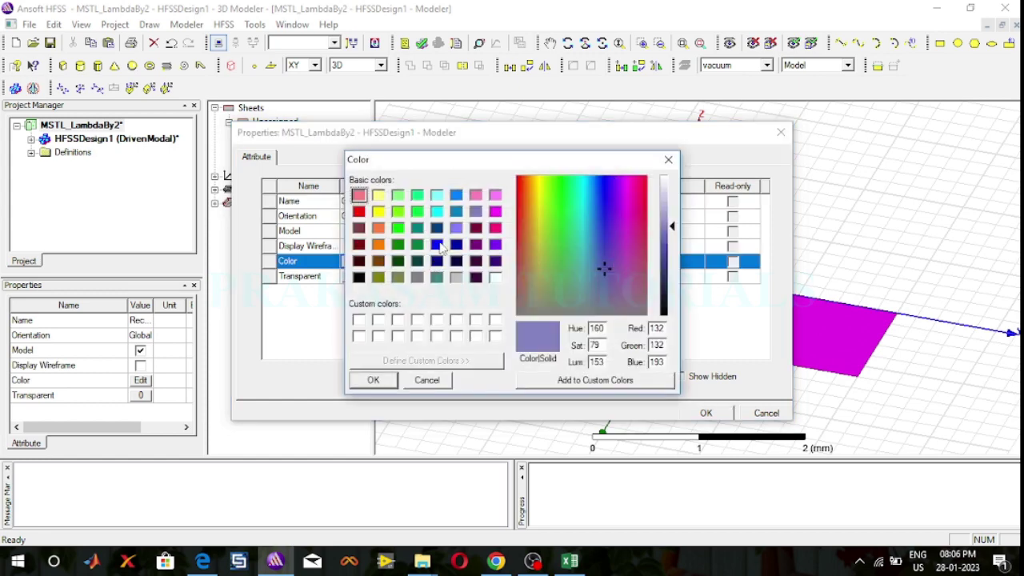
left_click(439, 246)
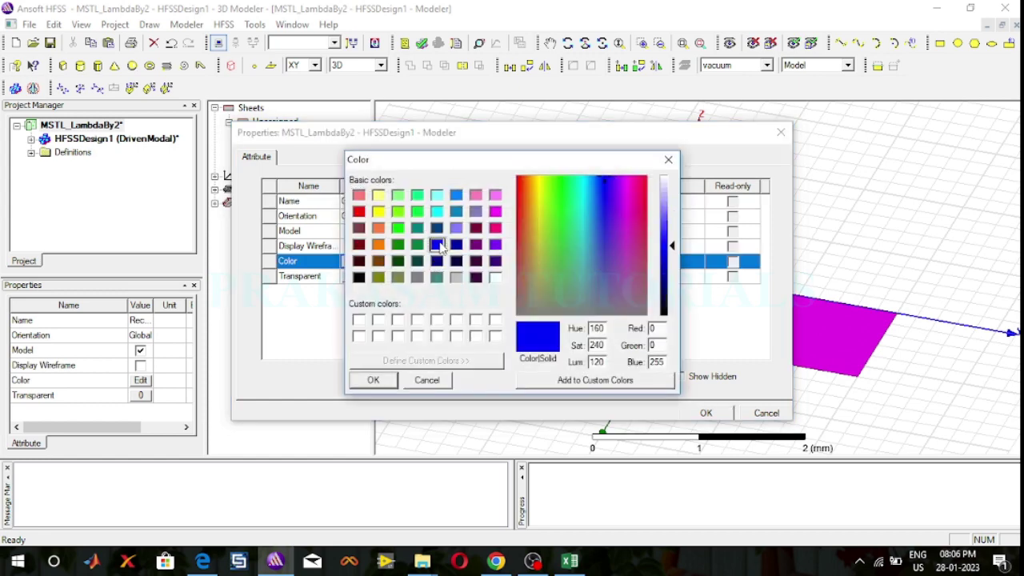
left_click(373, 381)
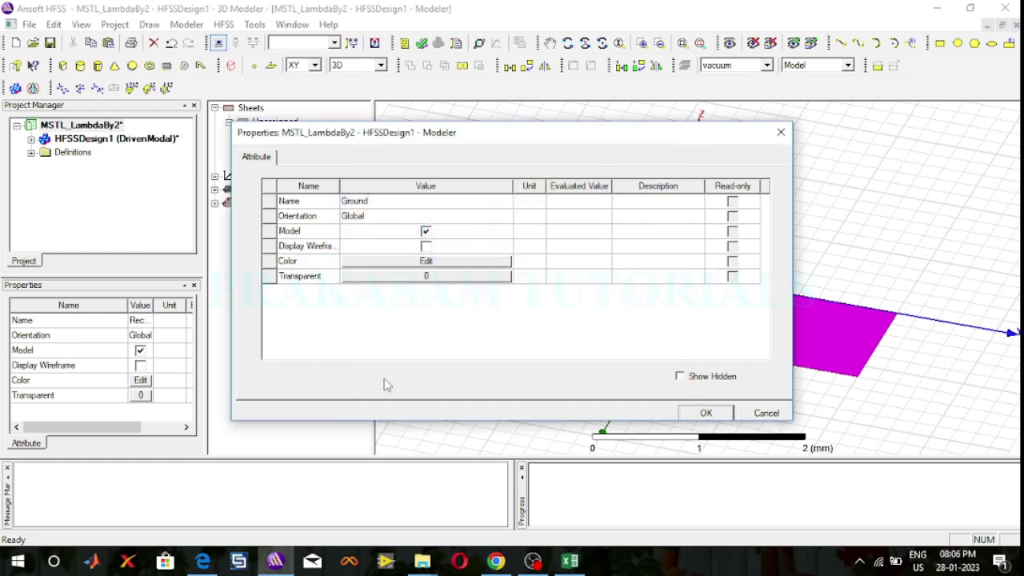
left_click(703, 412)
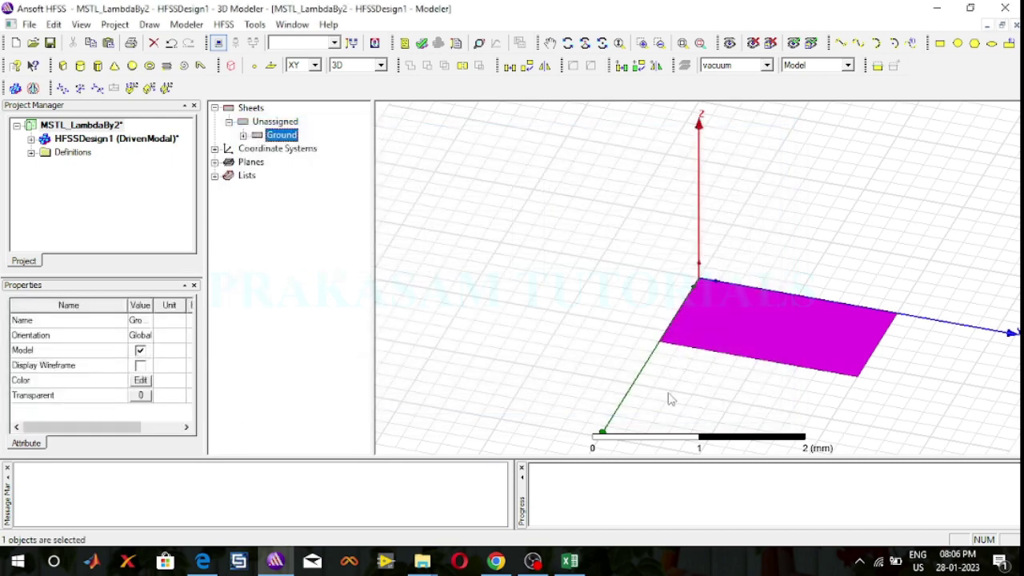
Step: Open the creation properties of the Ground rectangle
left_click(243, 136)
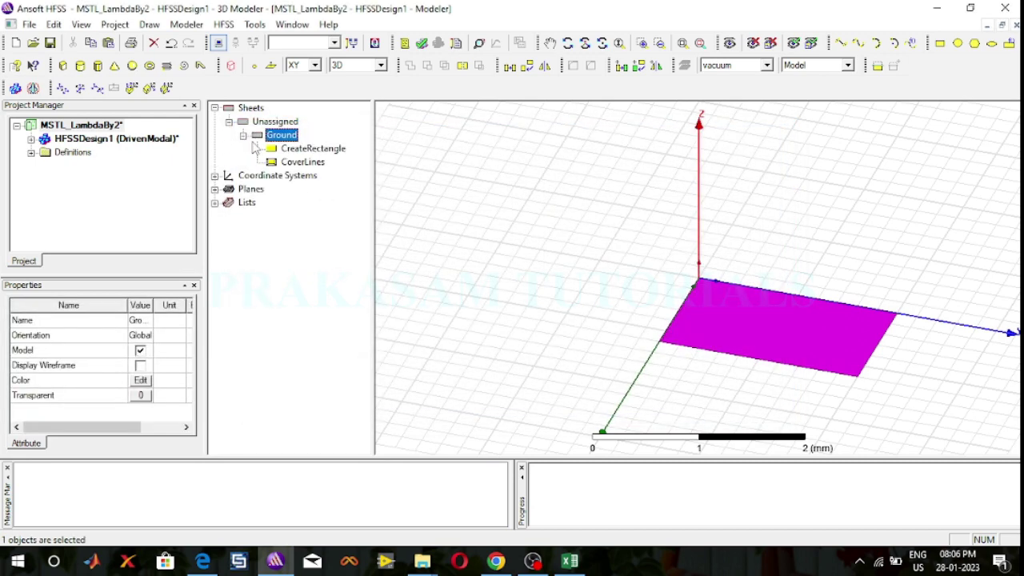
double_click(314, 149)
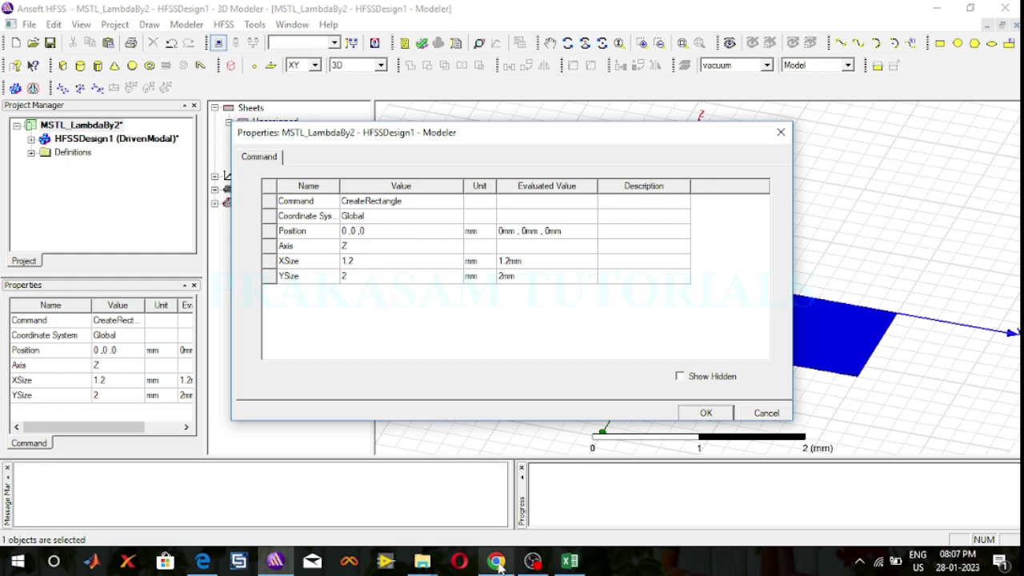
Step: Check the microstrip line calculator in Chrome and the Excel antenna sheet, return to HFSS and move the properties dialog off the rectangle
mouse_move(498, 564)
left_click(504, 512)
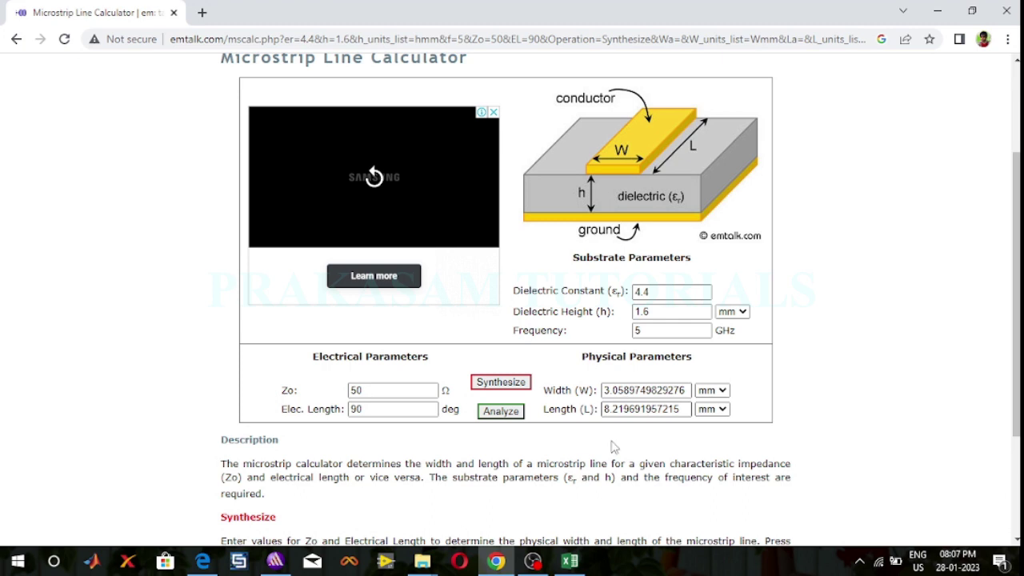
left_click(572, 561)
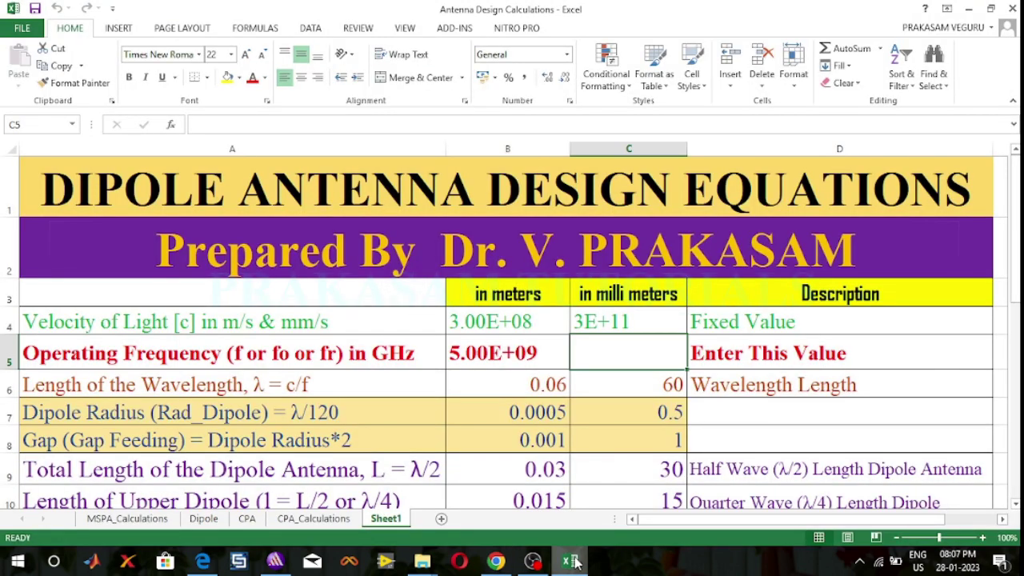
left_click(572, 561)
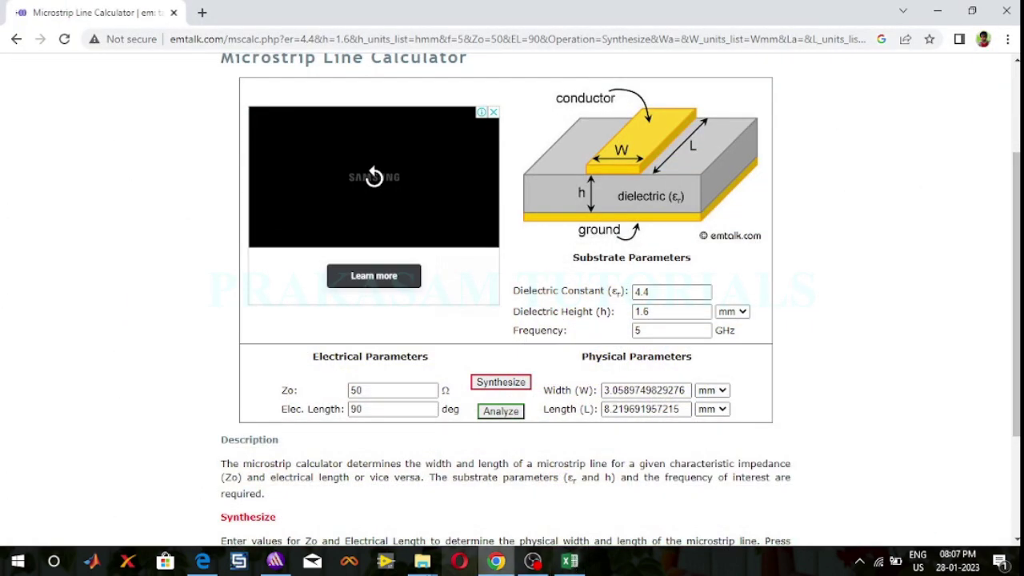
left_click(275, 561)
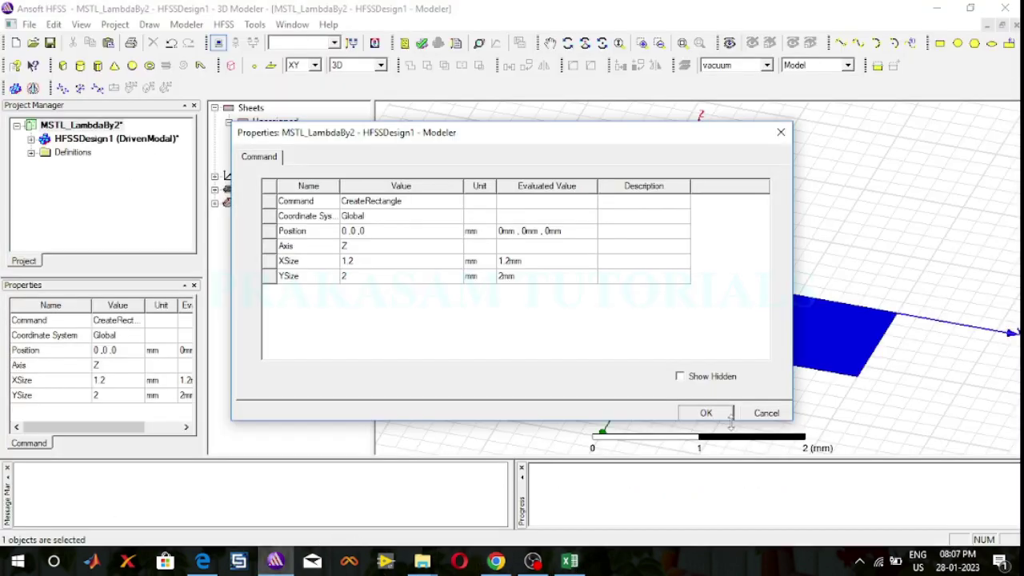
left_click_drag(719, 140, 491, 167)
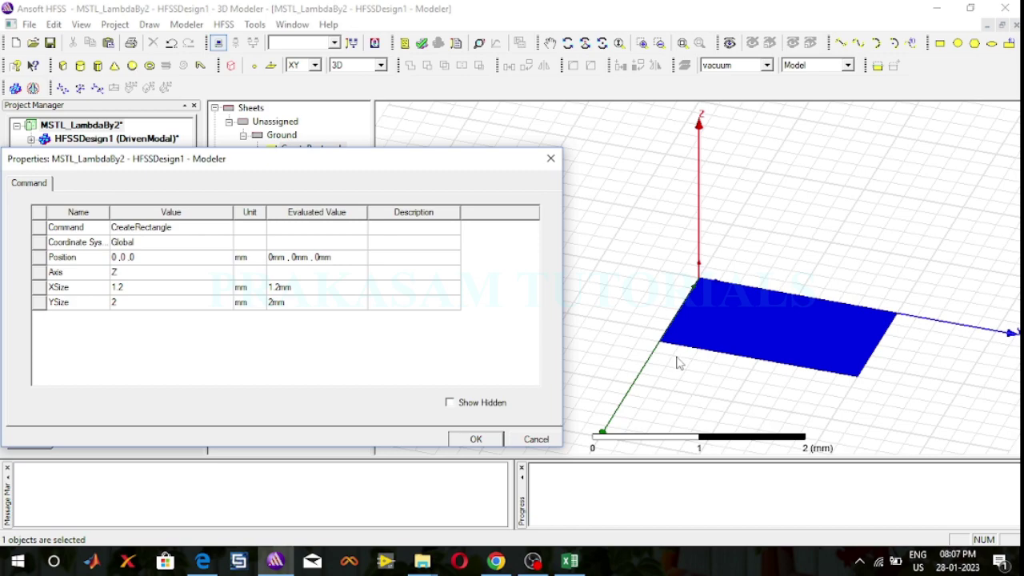
Step: Check the half-wavelength length in the Excel antenna sheet, return to HFSS and set Ground's XSize to 15 mm and YSize to 30 mm
left_click(569, 560)
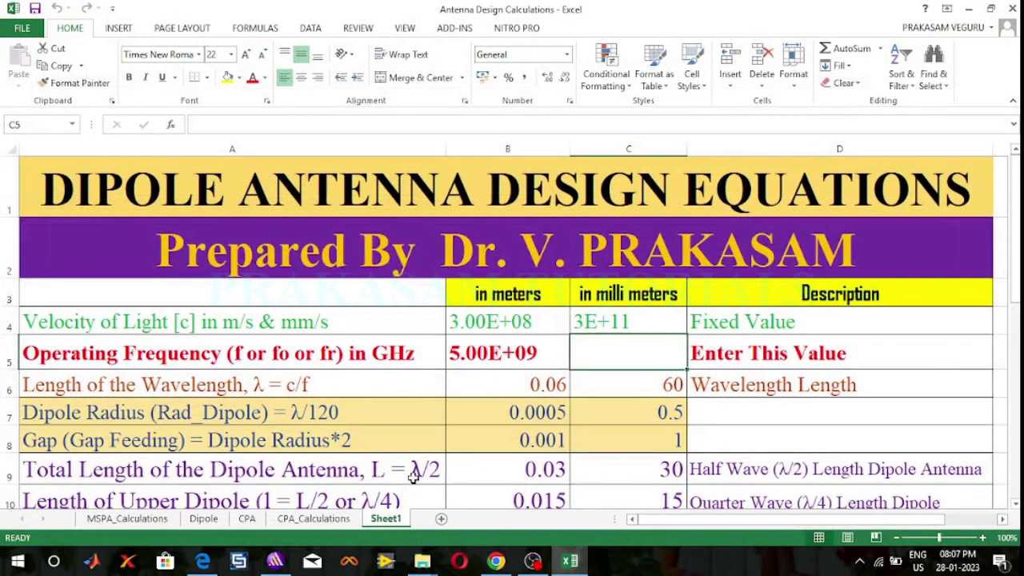
left_click(585, 564)
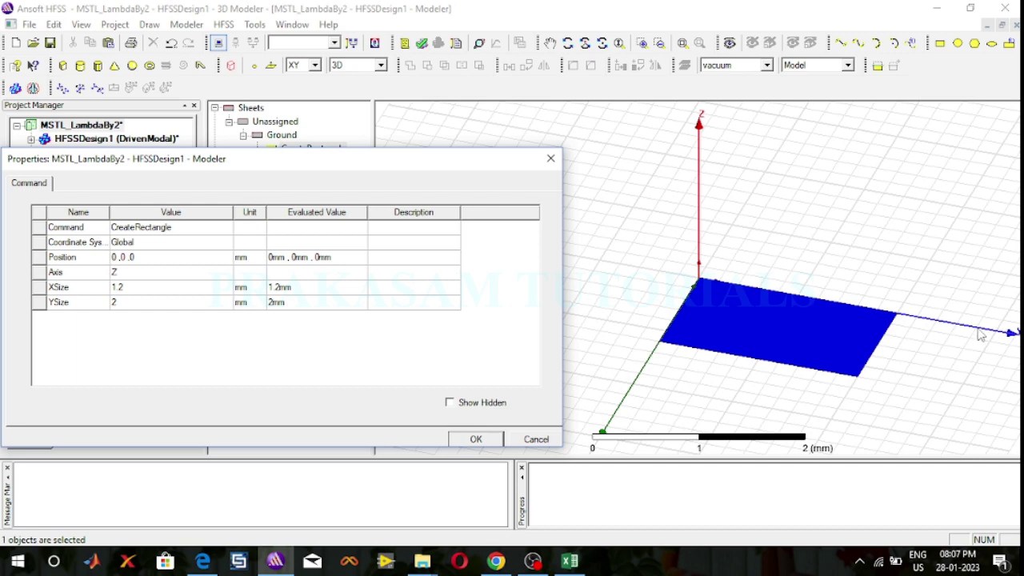
left_click(132, 288)
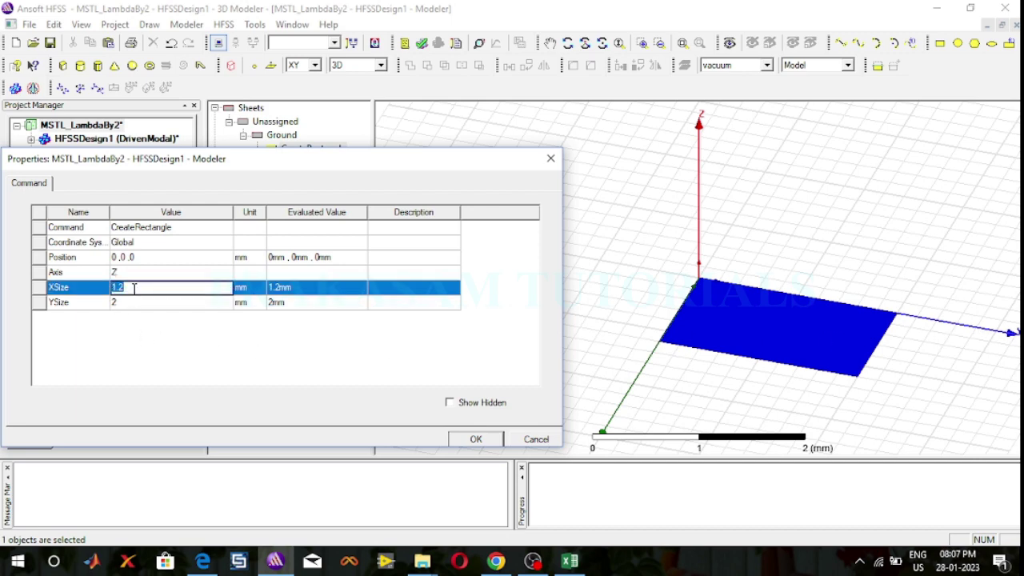
type("30")
left_click(133, 302)
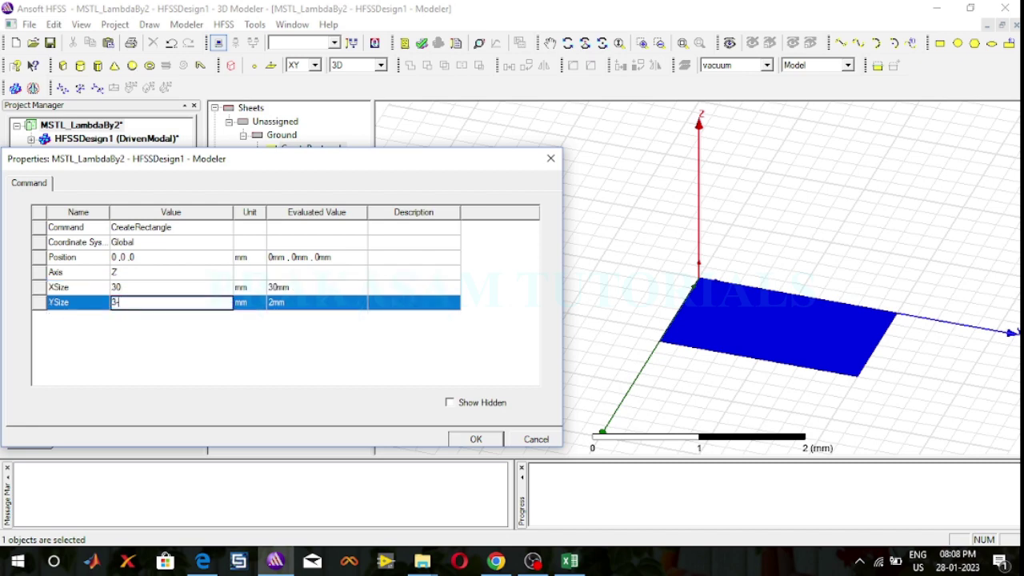
type("-")
key("BackSpace")
type("0")
left_click(139, 287)
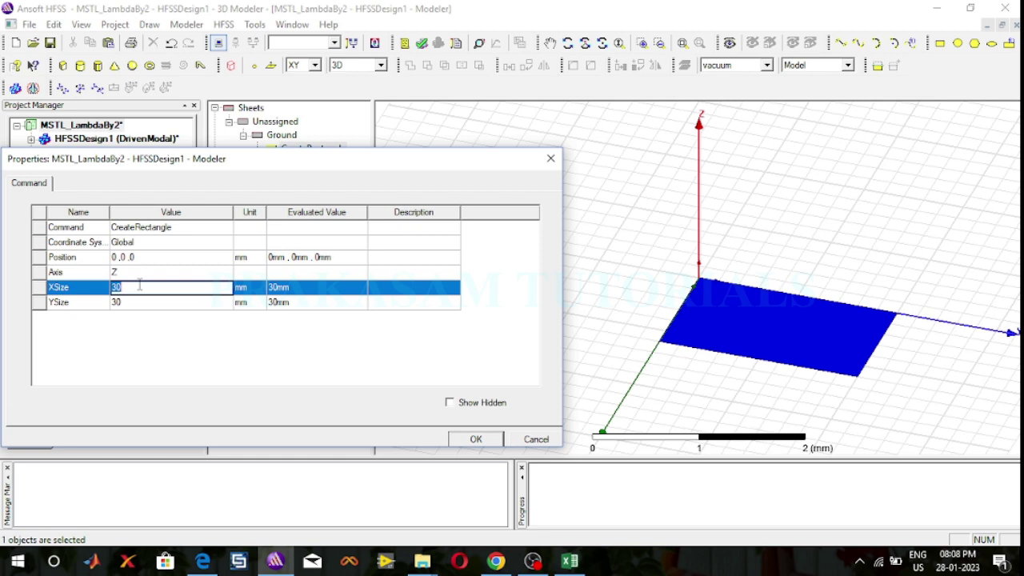
type("15")
left_click(476, 439)
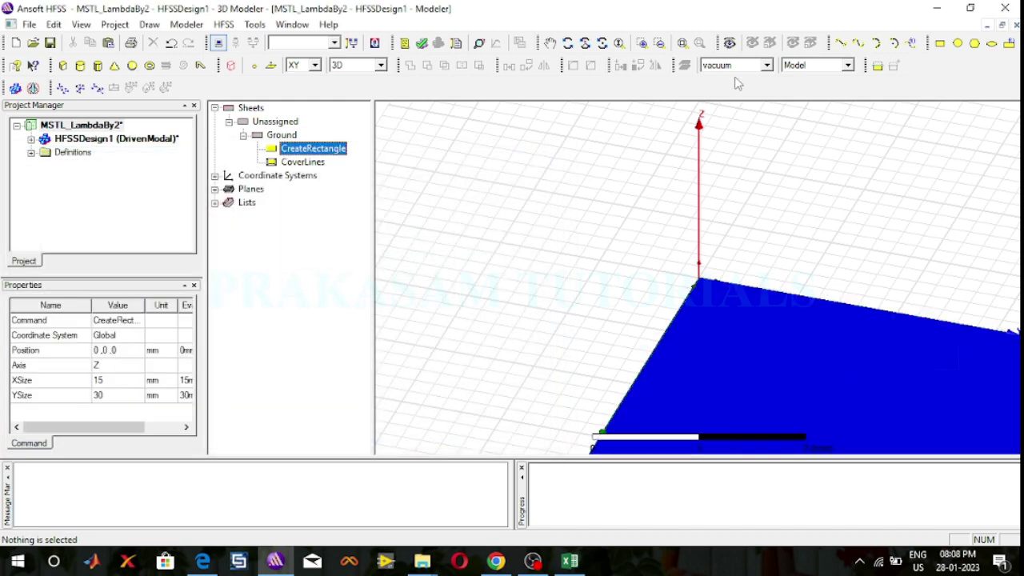
Step: Draw a box from the origin to the Ground sheet's opposite corner, 15 by 30 mm and about 1 mm high
left_click(683, 43)
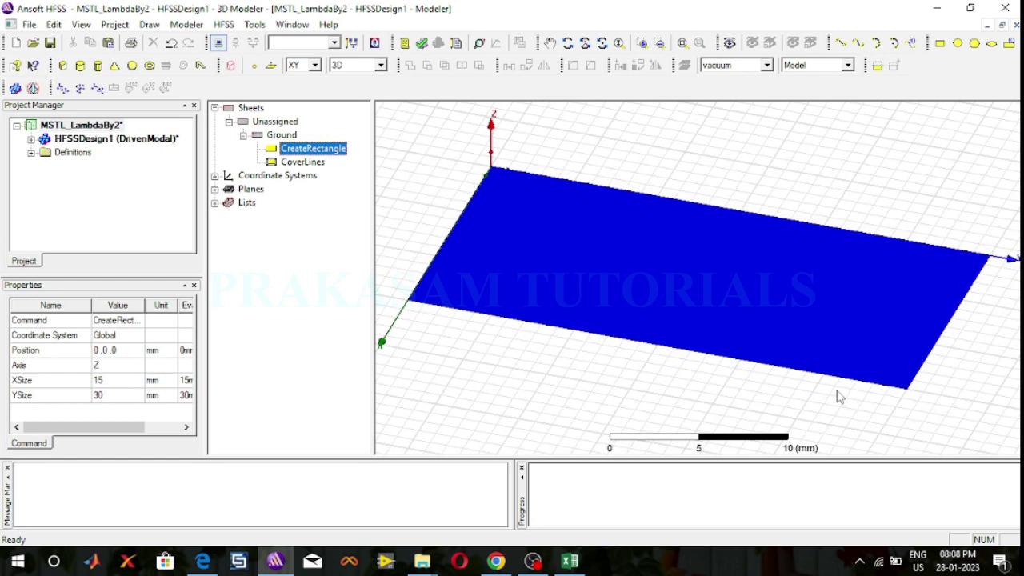
left_click(782, 170)
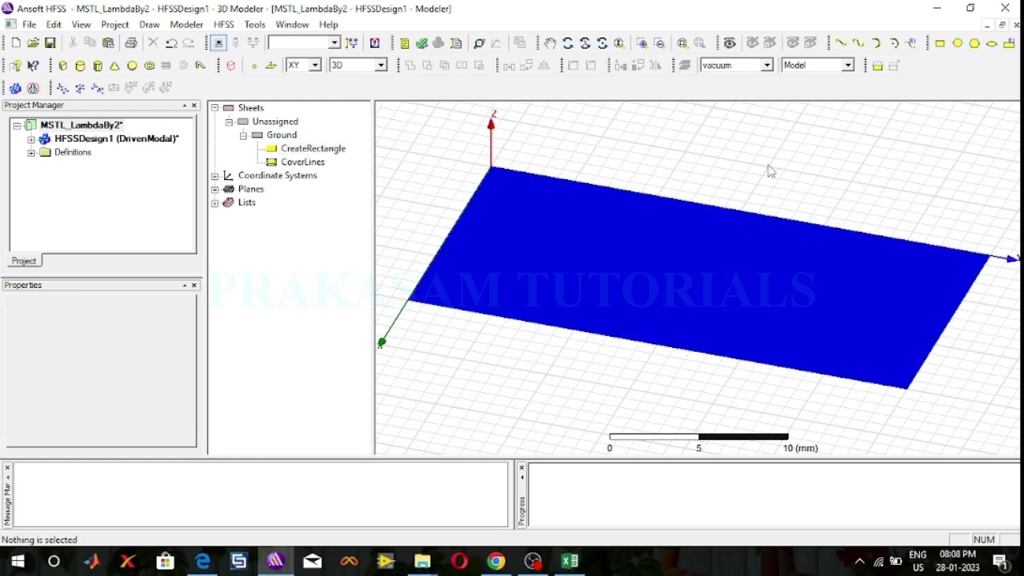
left_click(63, 66)
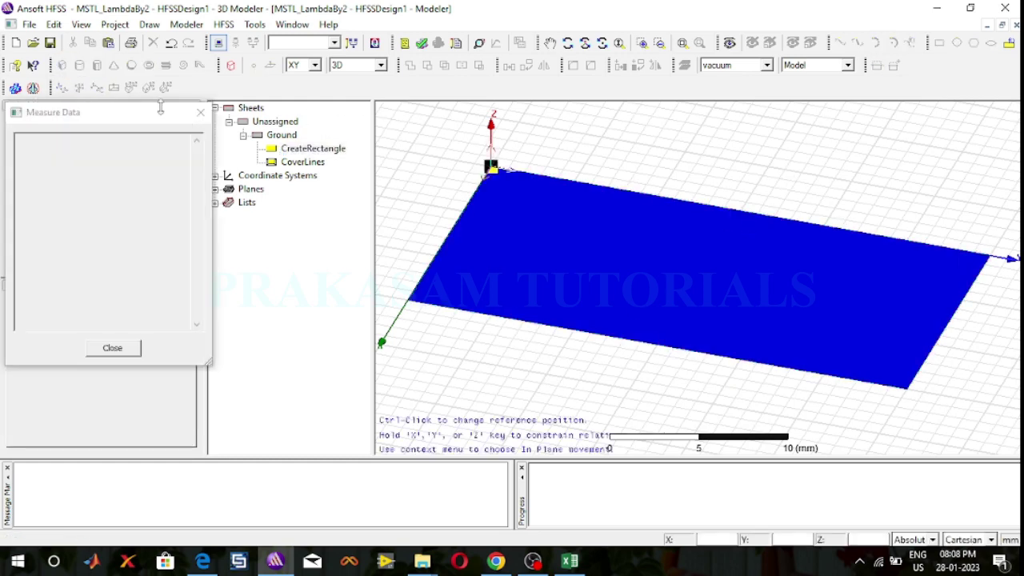
left_click(493, 172)
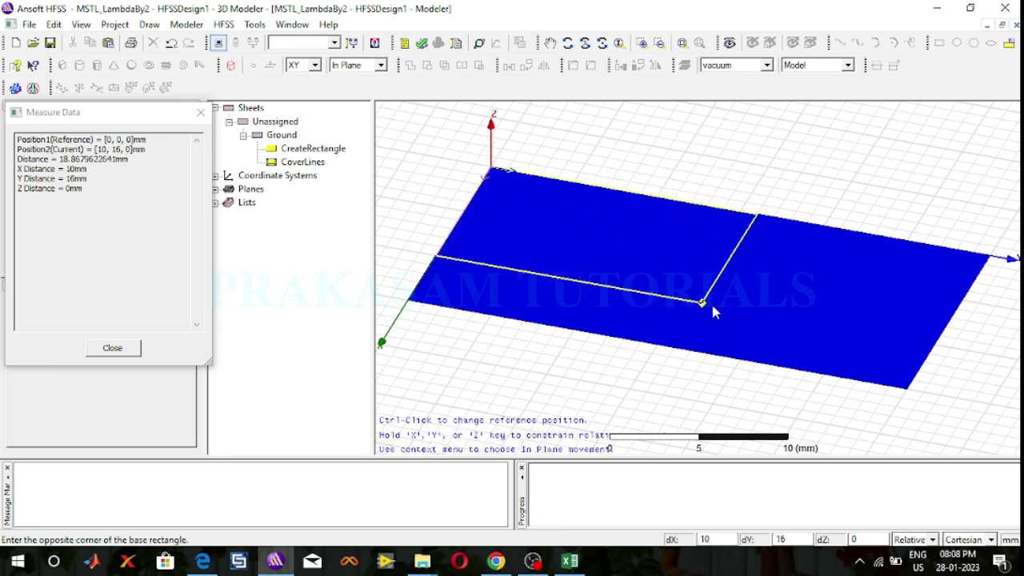
left_click(907, 378)
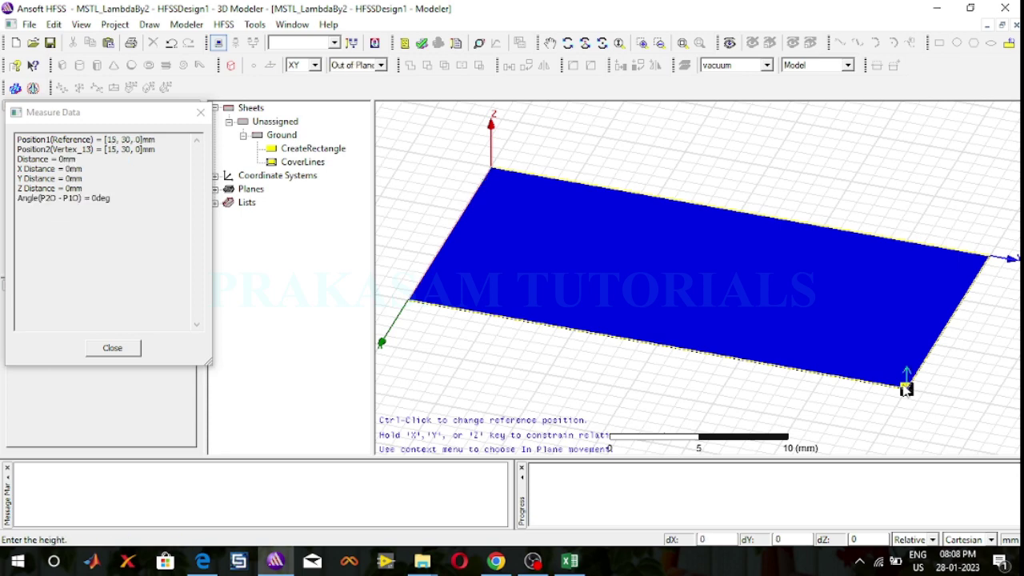
left_click(908, 374)
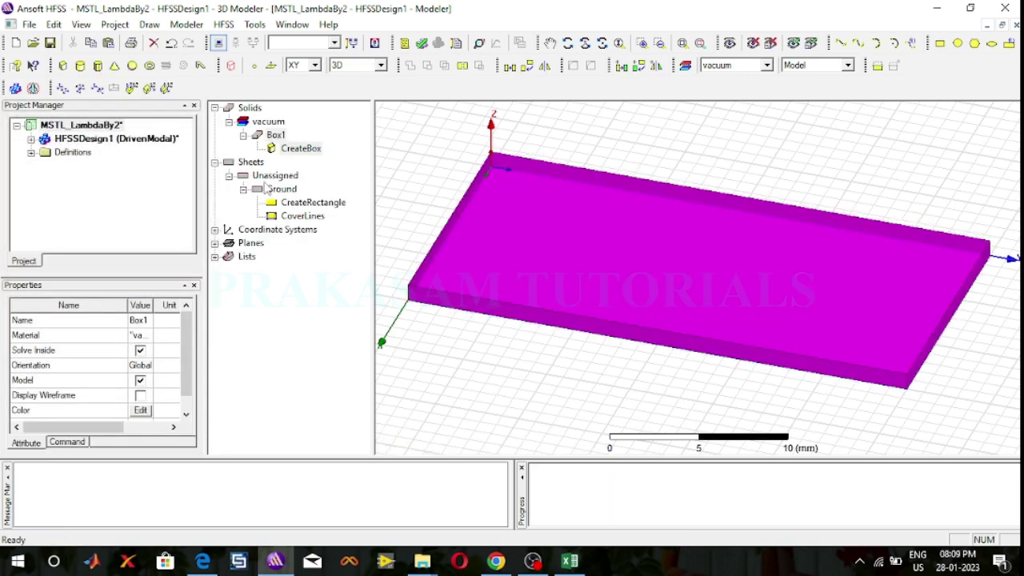
Step: Rename the new box as Substrate and assign it the FR4_epoxy material
double_click(276, 136)
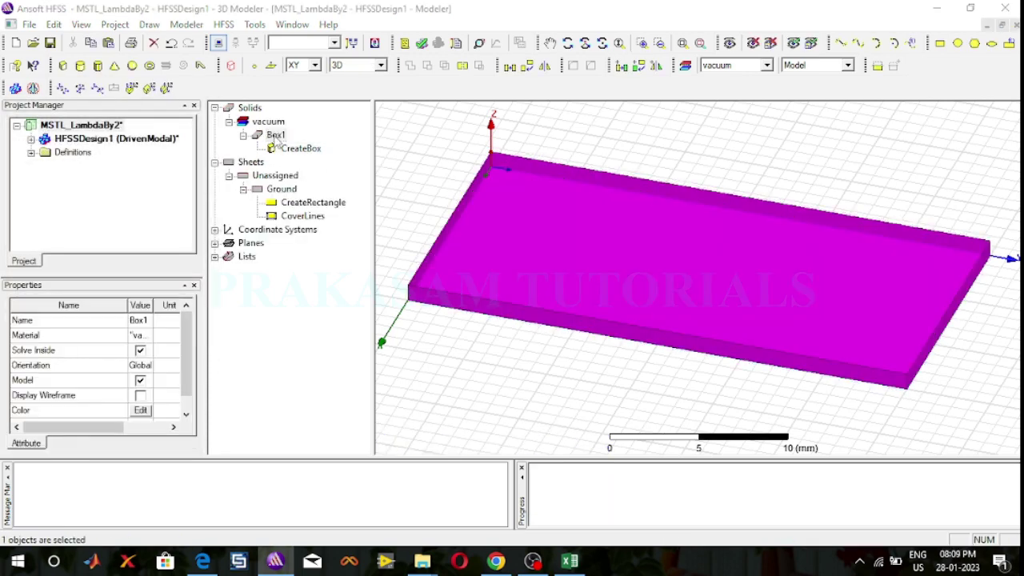
double_click(184, 226)
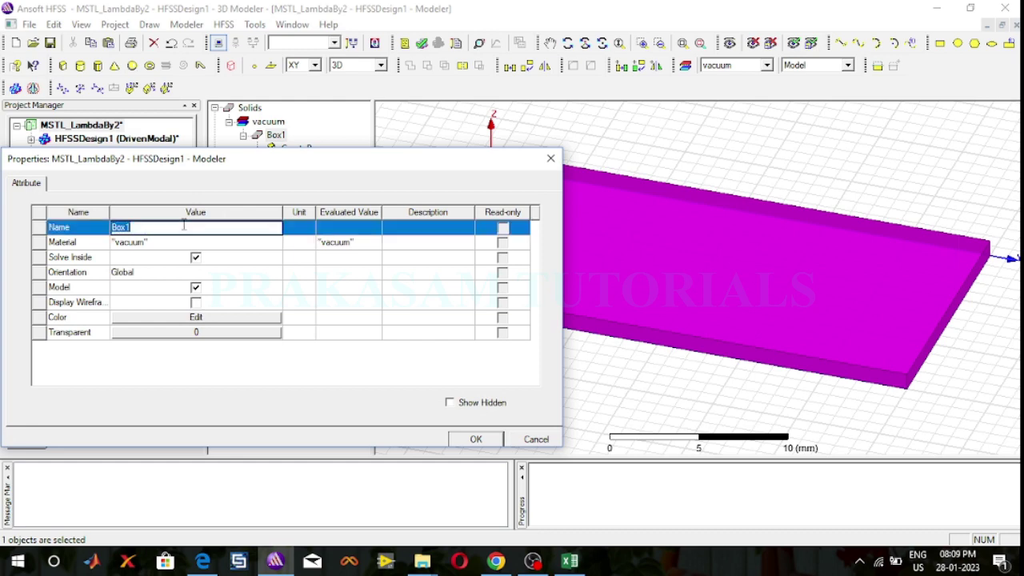
type("Substrate")
left_click(165, 244)
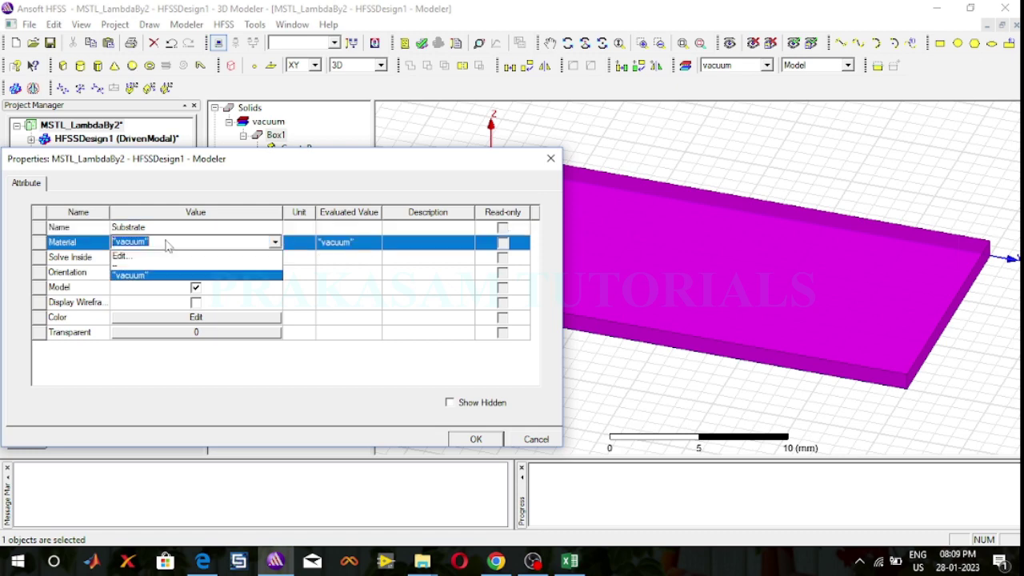
left_click(147, 258)
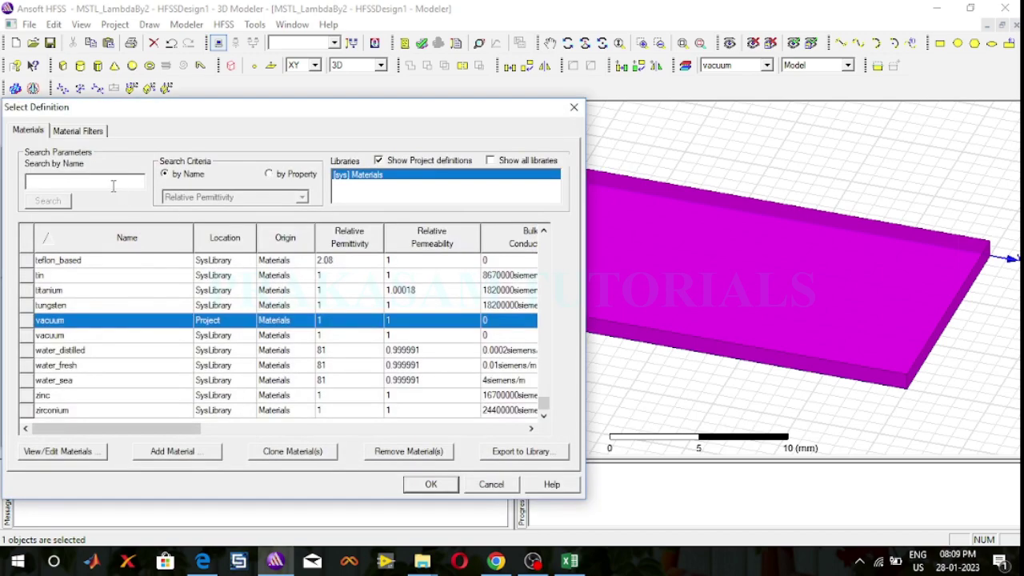
left_click(114, 184)
type("FR")
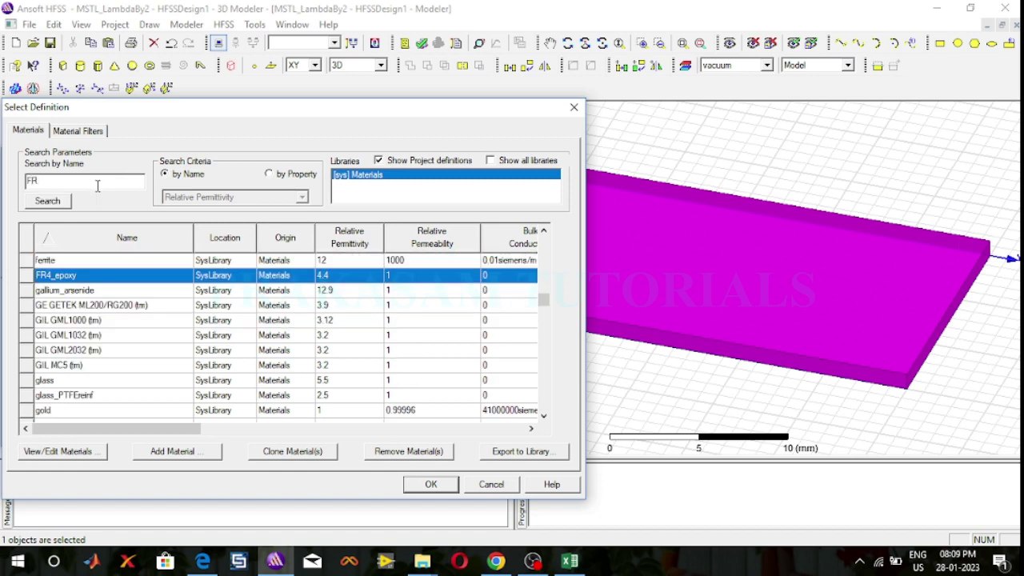
type("4")
left_click(430, 485)
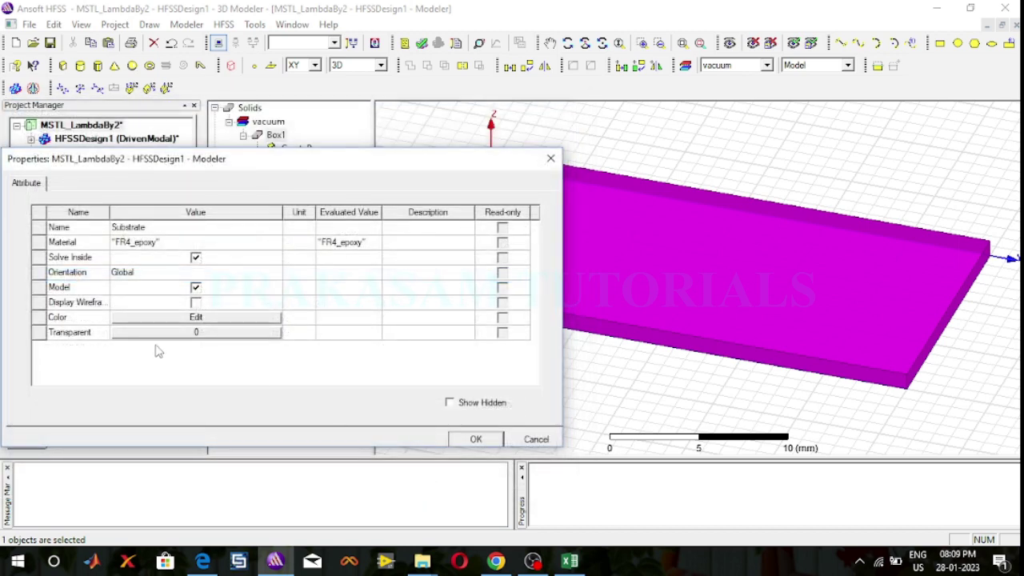
Step: Set the Substrate's color to light green (128, 255, 128) and apply its properties
left_click(192, 318)
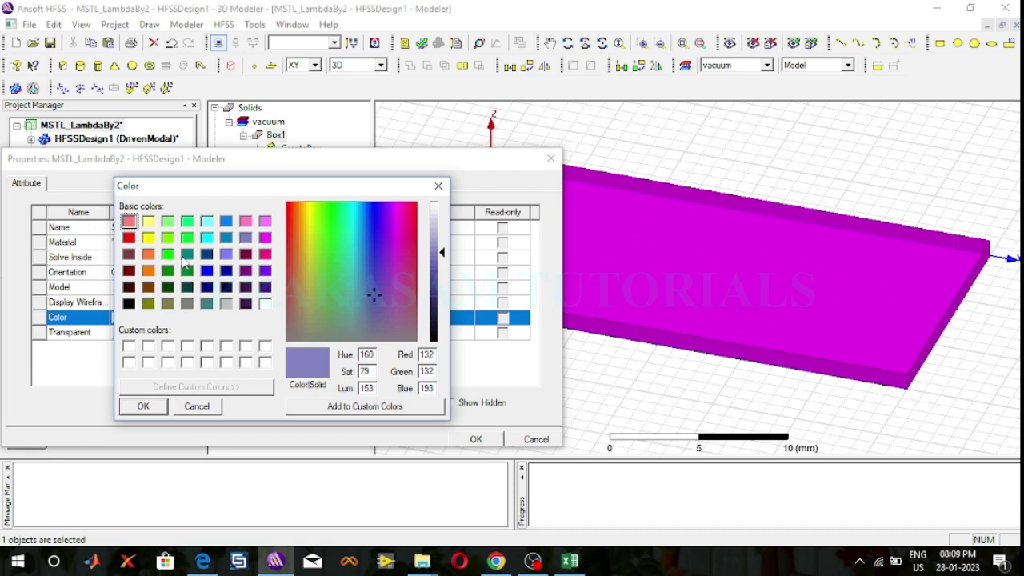
left_click(168, 222)
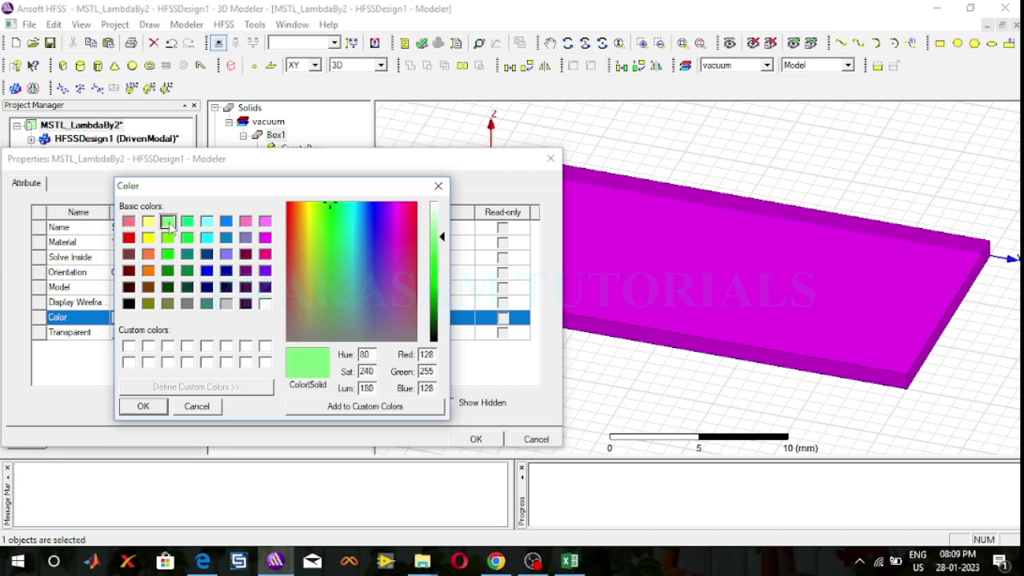
left_click(144, 407)
left_click(475, 440)
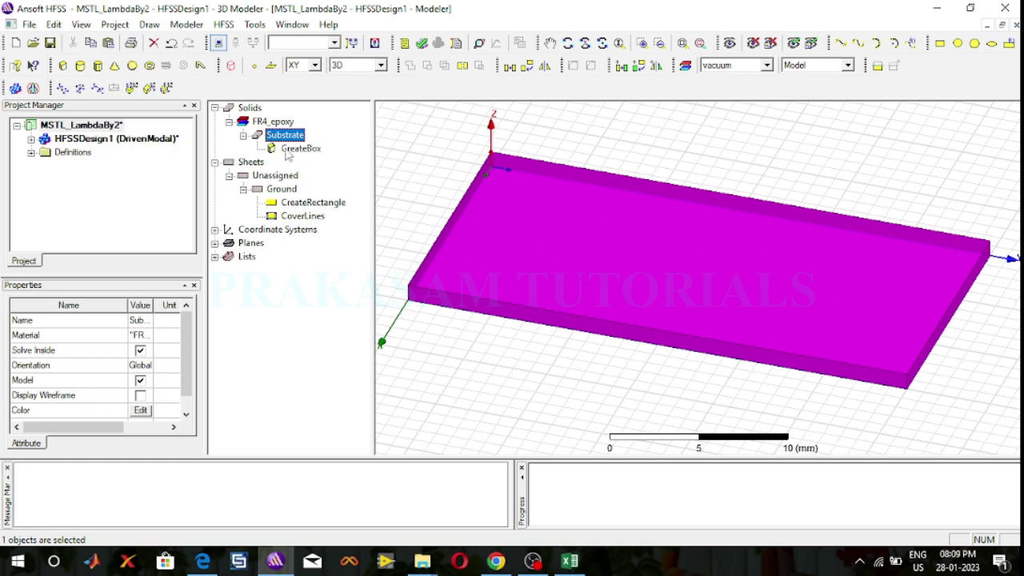
Step: Set the Substrate box's ZSize to 1.6 mm
double_click(290, 152)
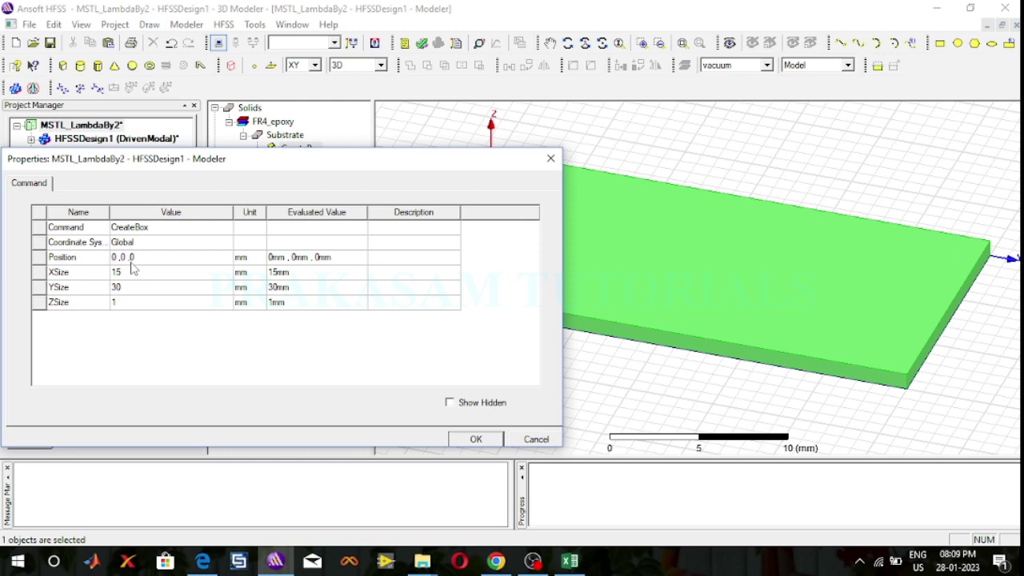
left_click(124, 302)
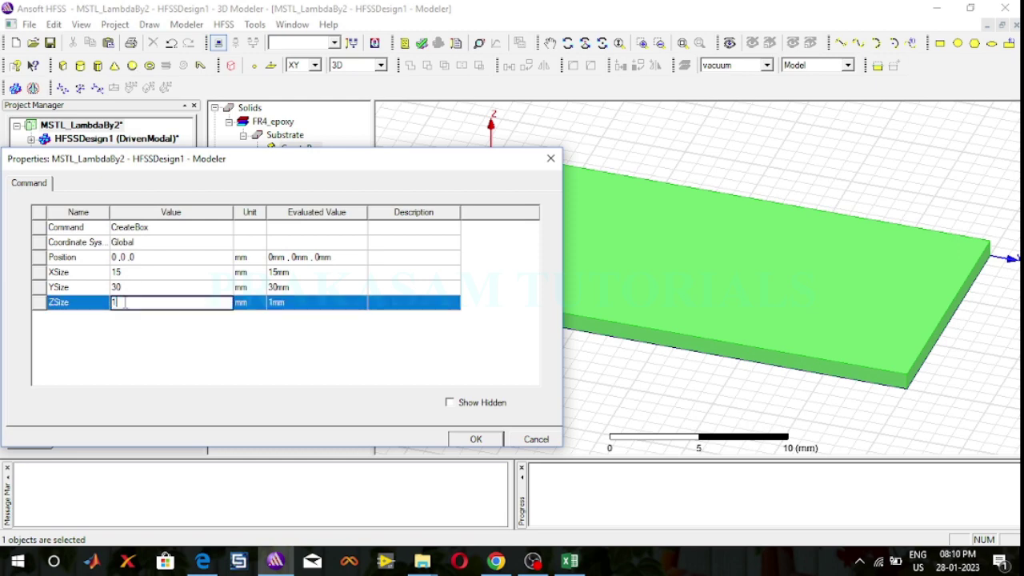
type(".6")
left_click(480, 439)
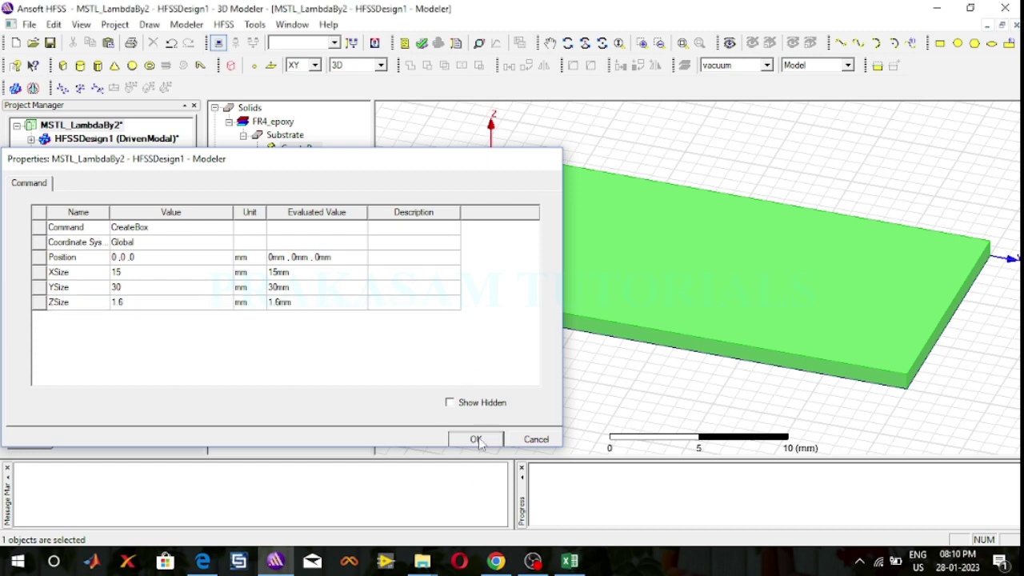
left_click(500, 388)
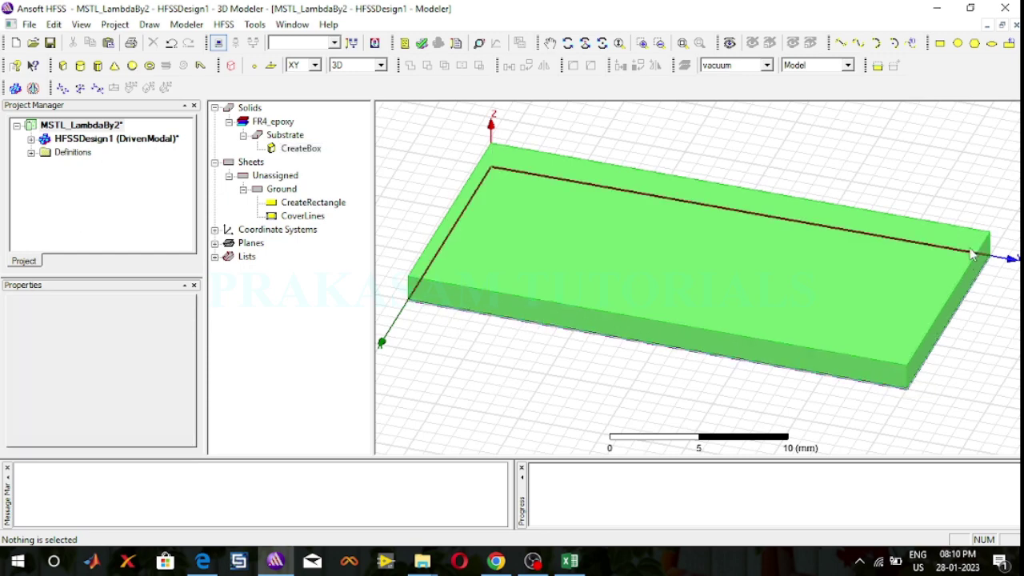
Step: Draw a narrow rectangle on the XY plane along the substrate's length, starting at about (2, -1, 0) mm
left_click(566, 44)
left_click_drag(661, 240, 688, 234)
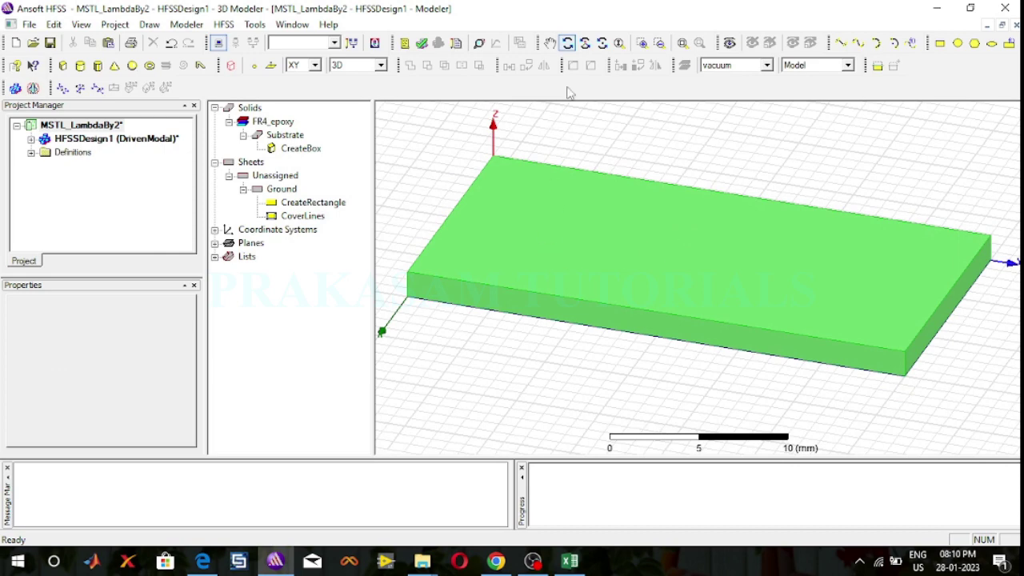
left_click(567, 42)
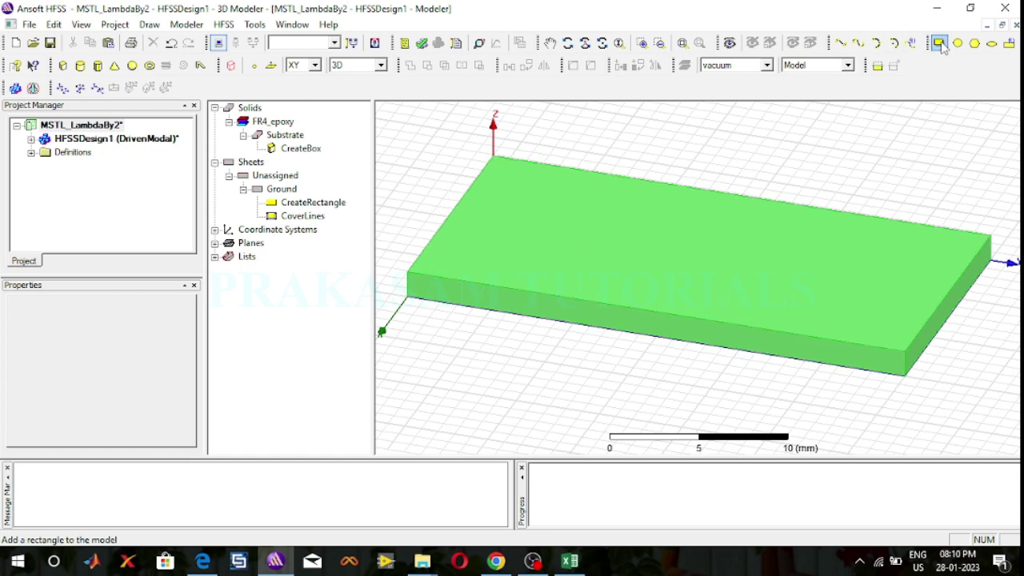
left_click(911, 45)
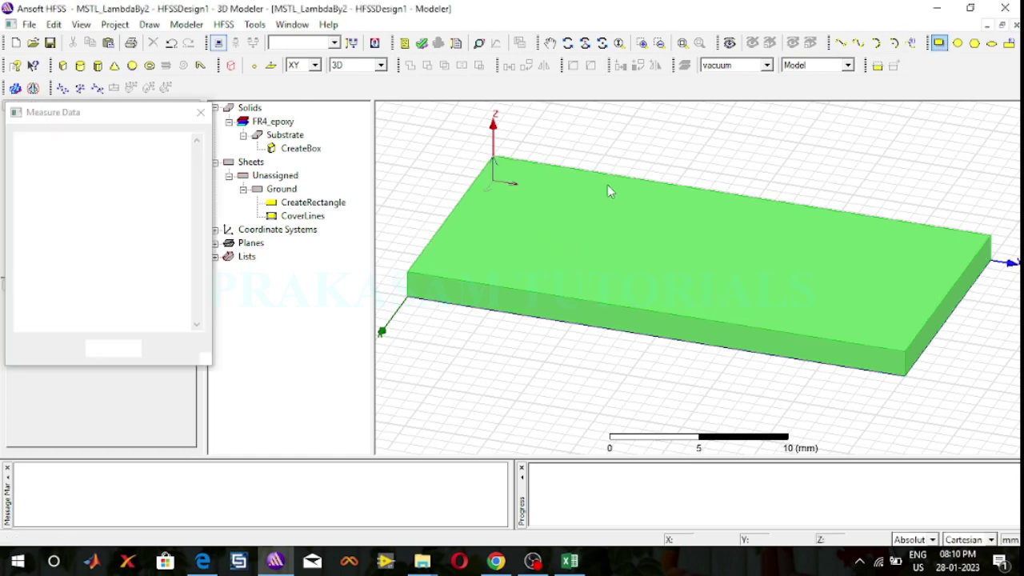
left_click(462, 197)
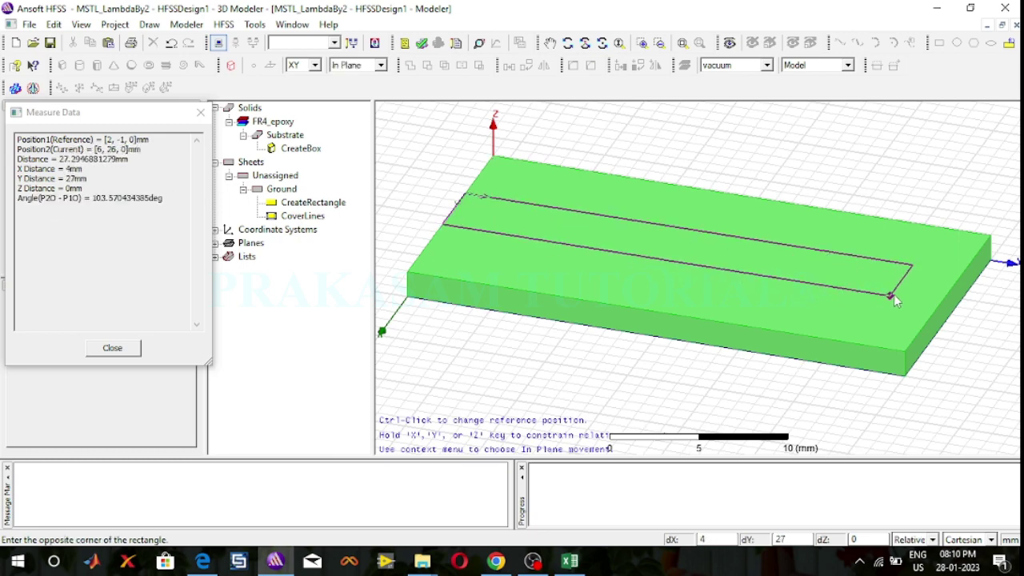
left_click(941, 296)
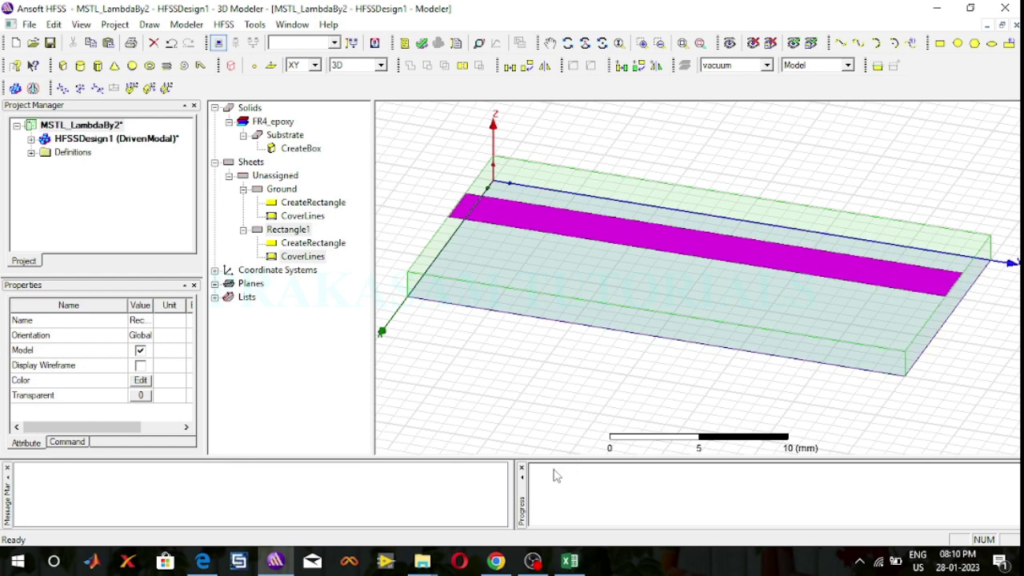
Step: Check the strip dimensions in the Chrome microstrip calculator, and in HFSS rename Rectangle1 as TL with blue color (0, 0, 255)
left_click(496, 560)
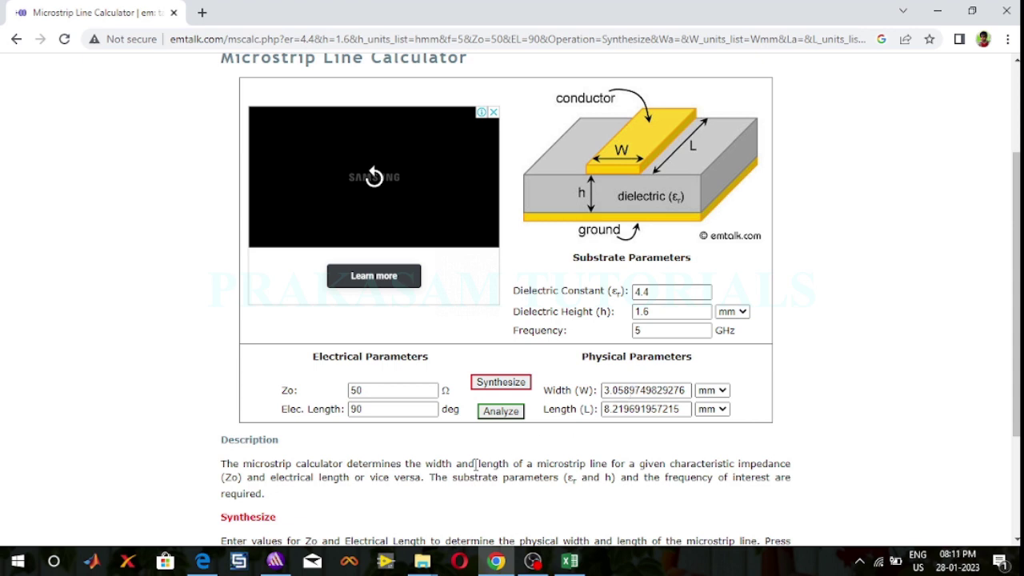
left_click(275, 561)
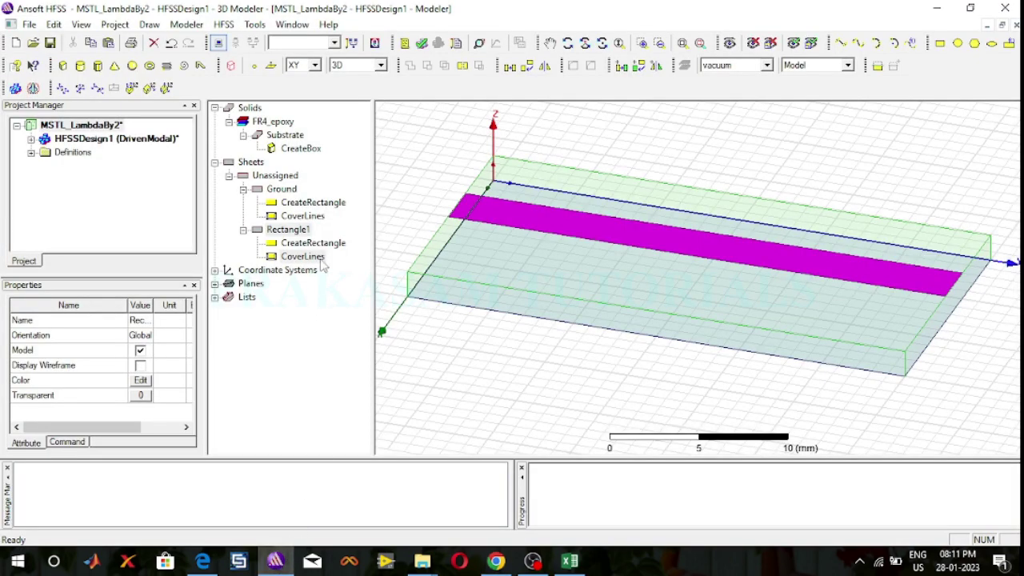
double_click(282, 230)
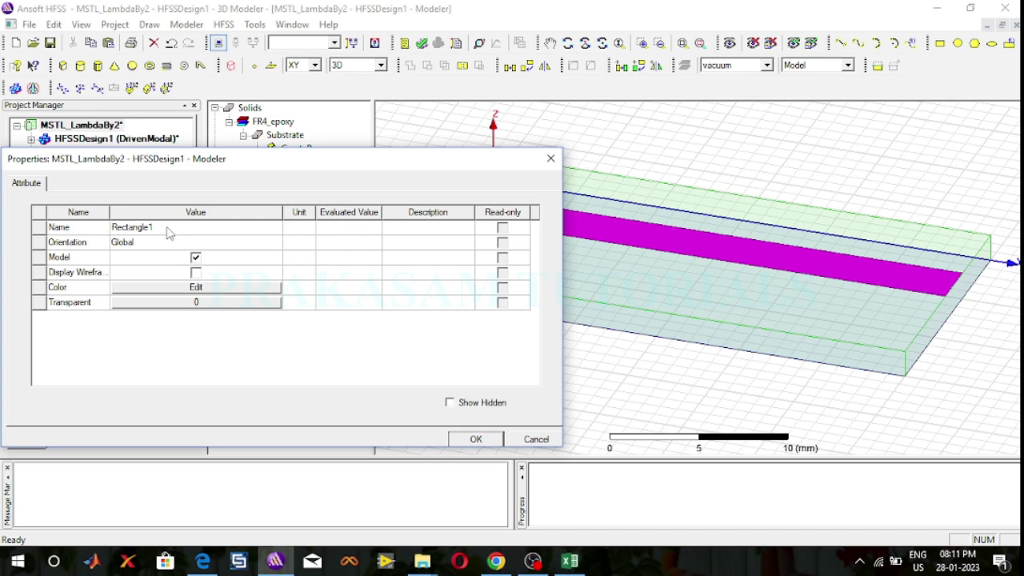
left_click(168, 227)
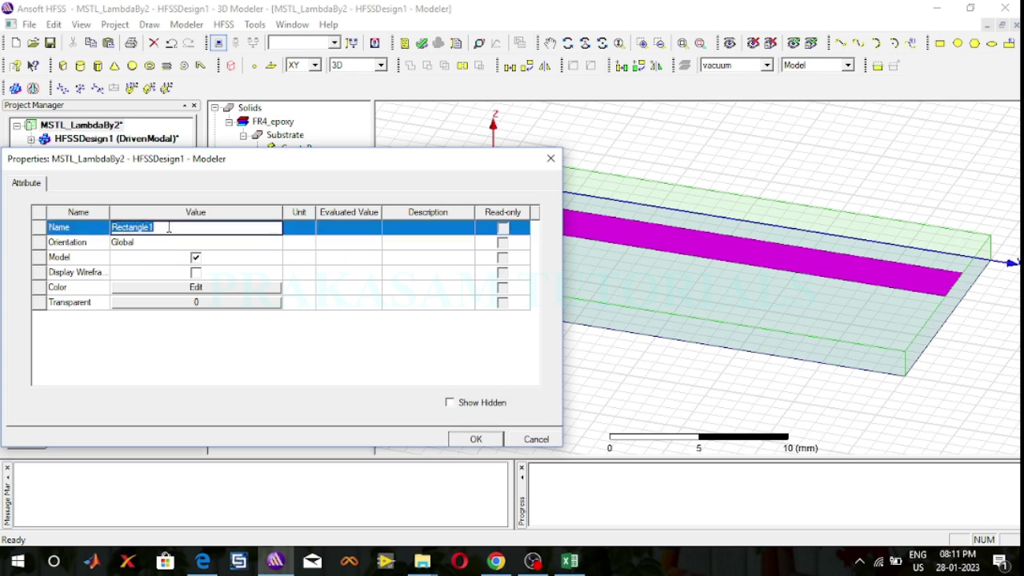
type("TL")
left_click(227, 290)
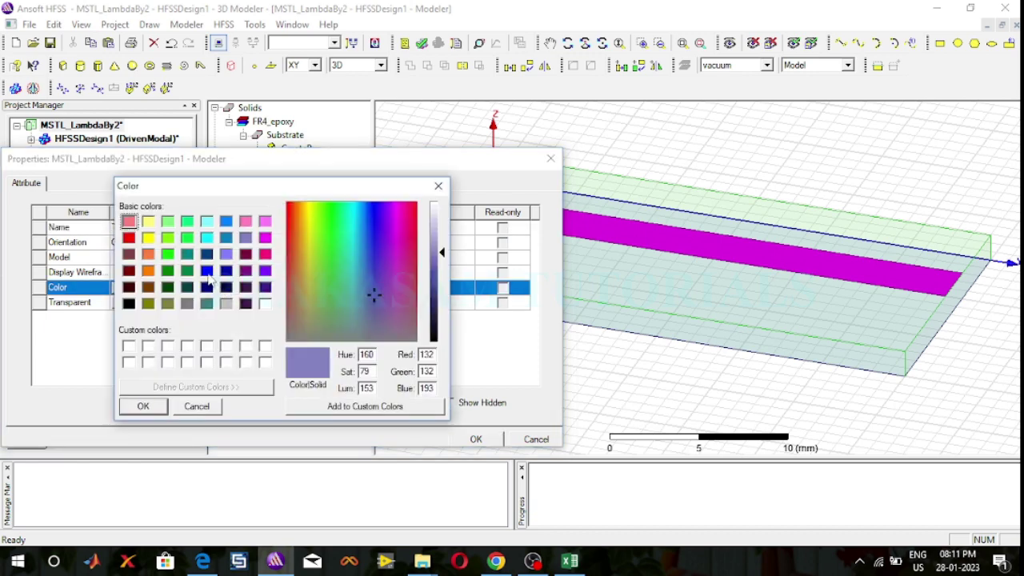
left_click(207, 272)
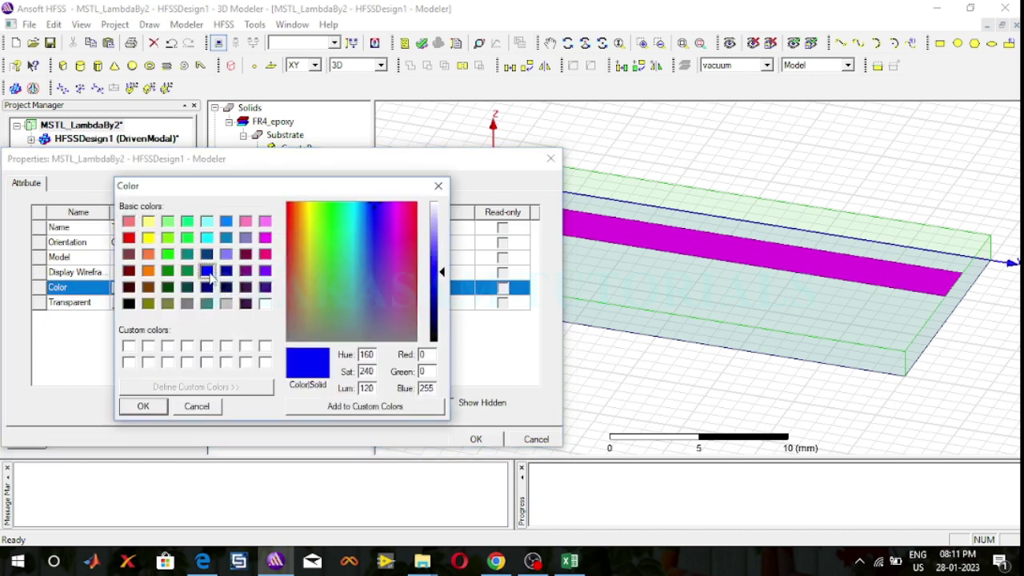
left_click(155, 410)
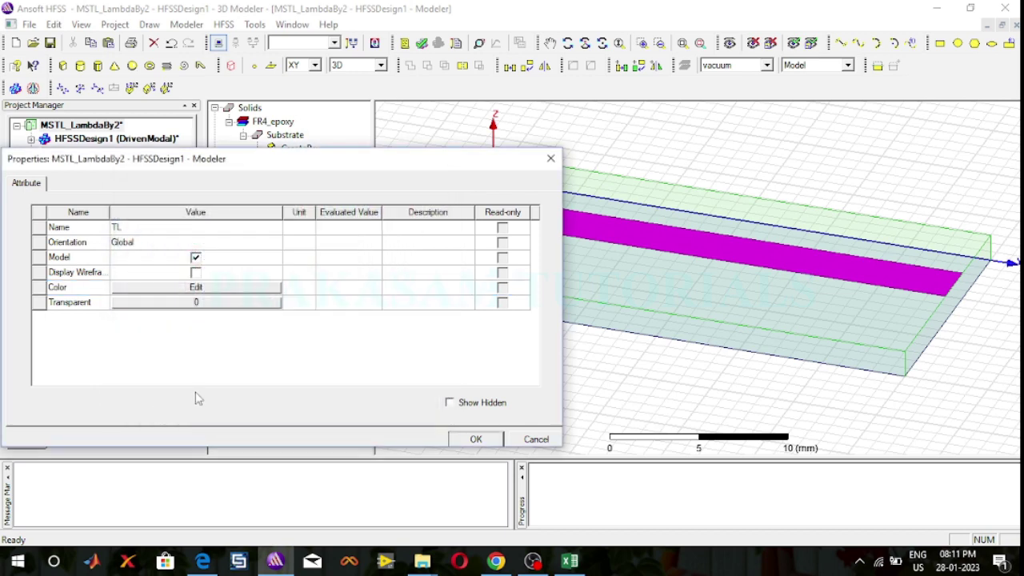
left_click(475, 440)
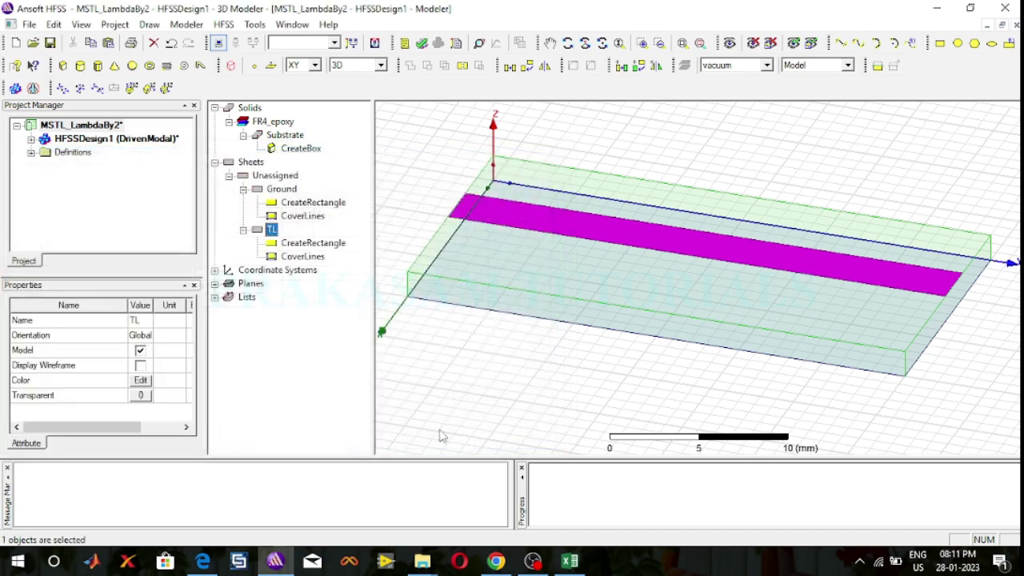
Step: Set the TL rectangle's position to 7.5-1.5, 0, 1.6 mm to centre it on the substrate's upper face
double_click(311, 245)
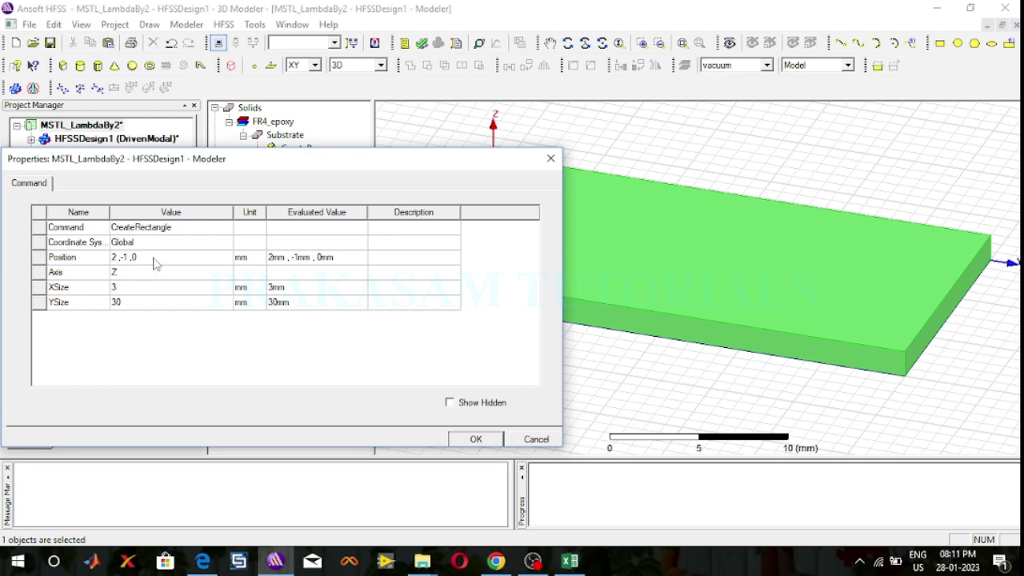
left_click(154, 256)
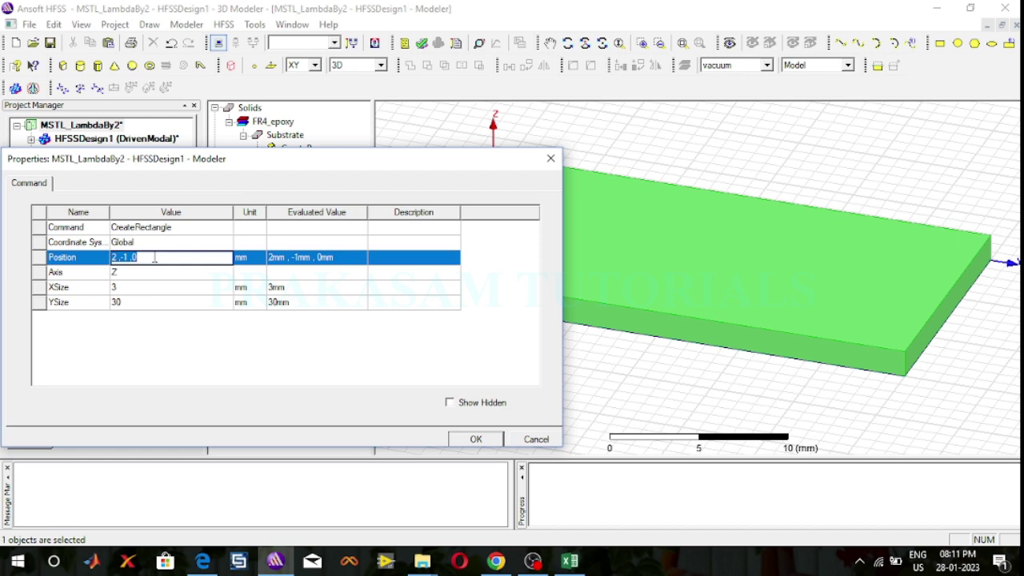
type("7.5,-1.5,")
type("0, 1.6")
left_click(483, 441)
left_click(545, 411)
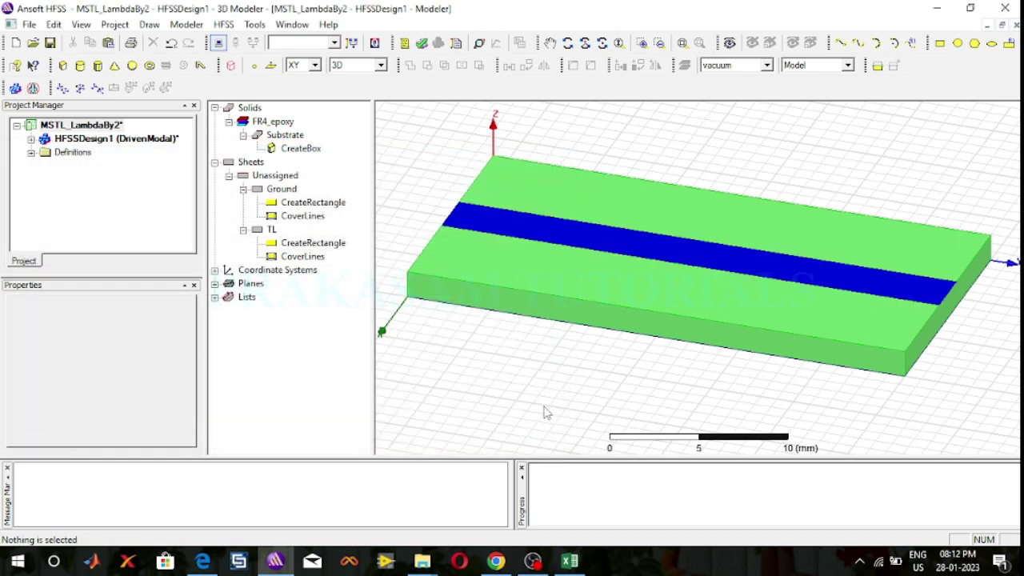
Step: Inspect the model from above and below, and assign a Perfect E boundary with the default name to TL
left_click(567, 43)
mouse_move(724, 266)
left_mouse_down()
mouse_move(734, 272)
mouse_move(743, 224)
mouse_move(738, 295)
mouse_move(677, 264)
mouse_move(721, 266)
mouse_move(723, 295)
mouse_move(717, 263)
left_mouse_up()
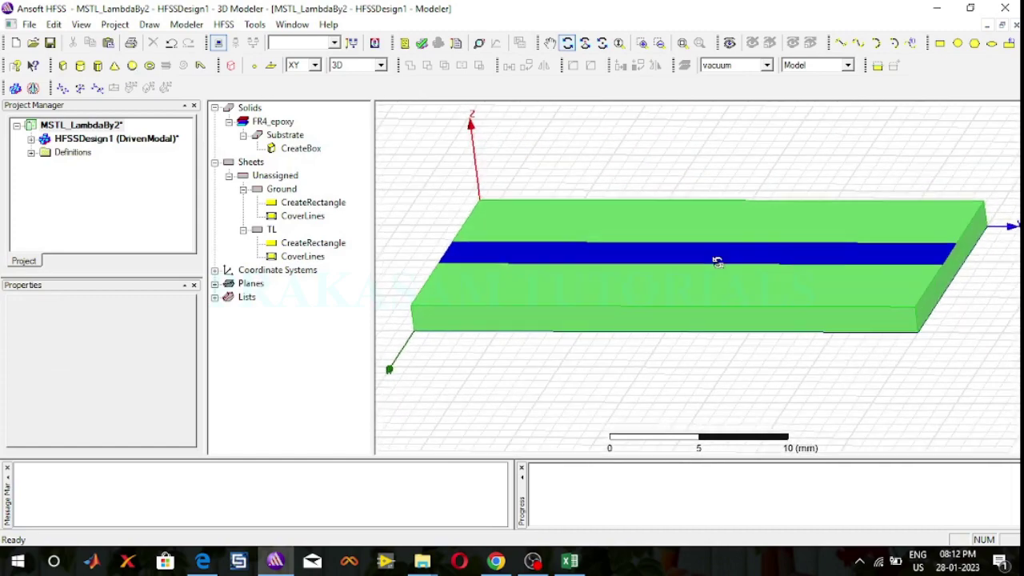
left_click_drag(686, 338, 682, 251)
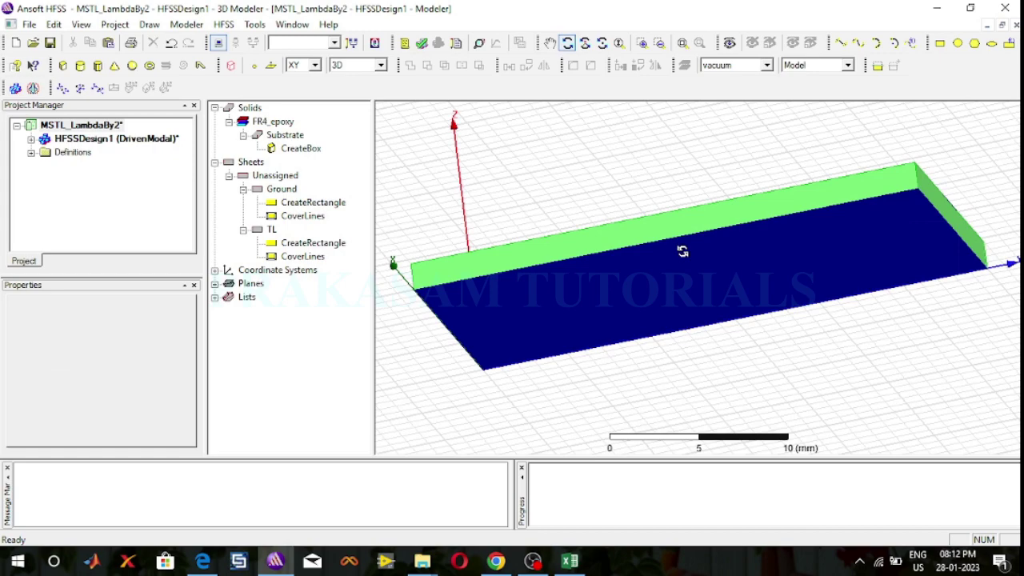
mouse_move(683, 252)
left_mouse_down()
mouse_move(681, 320)
mouse_move(744, 304)
mouse_move(697, 312)
left_mouse_up()
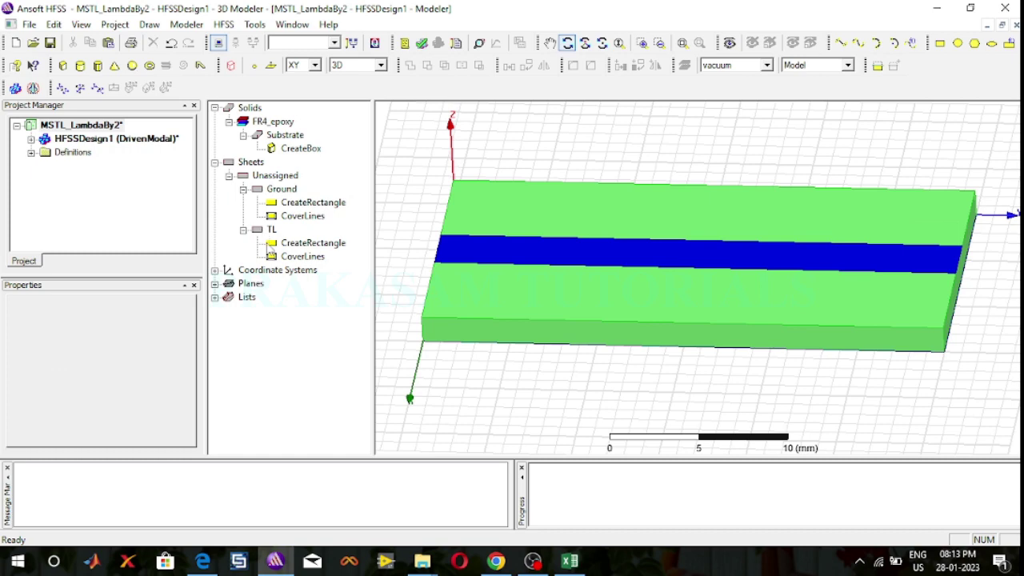
left_click(272, 230)
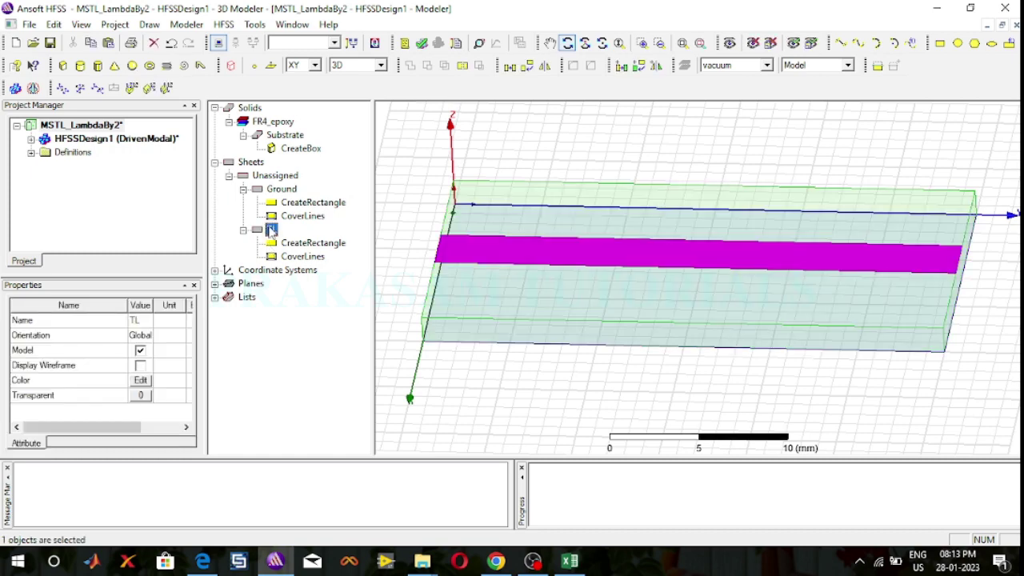
right_click(272, 230)
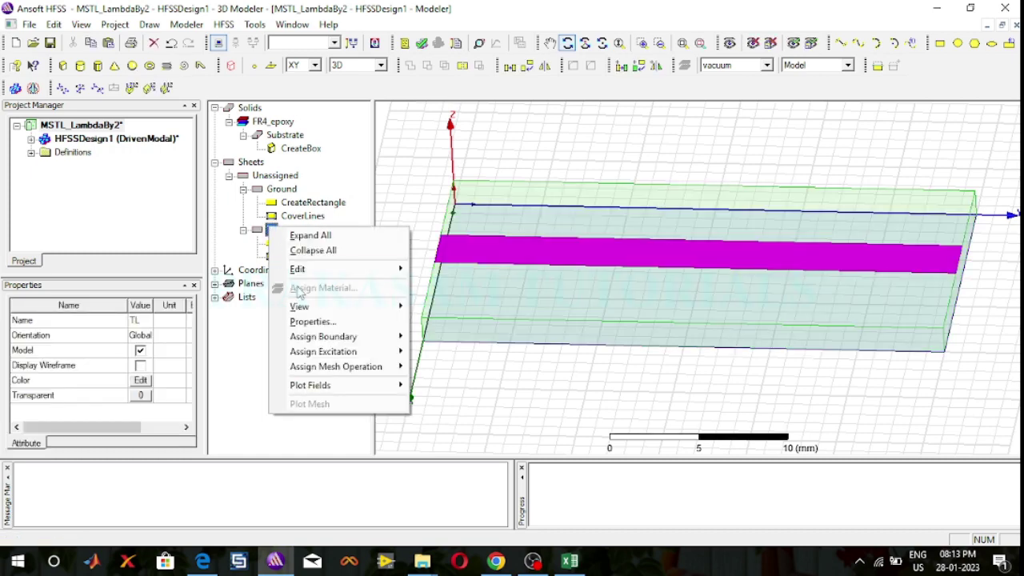
mouse_move(329, 343)
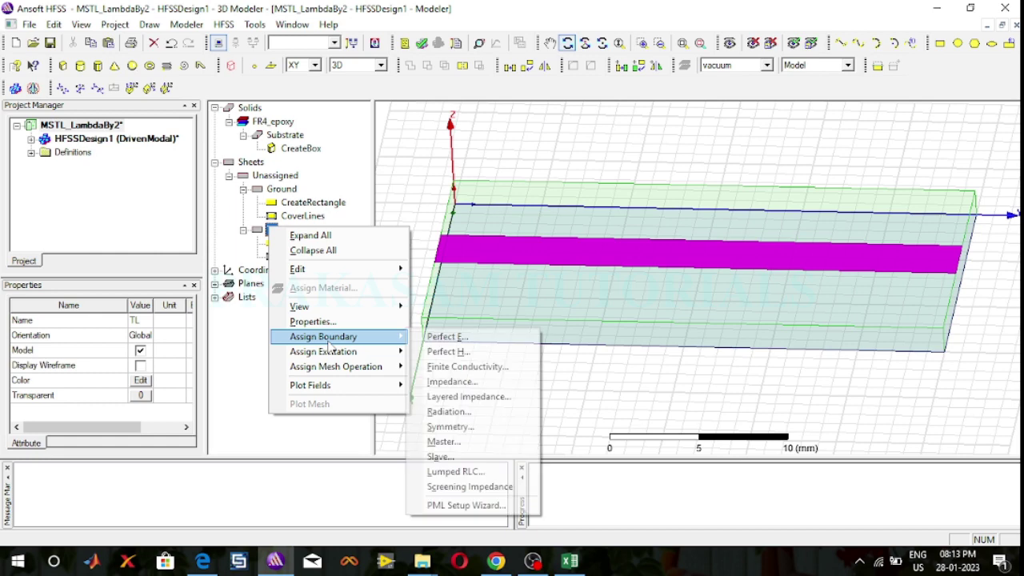
left_click(453, 343)
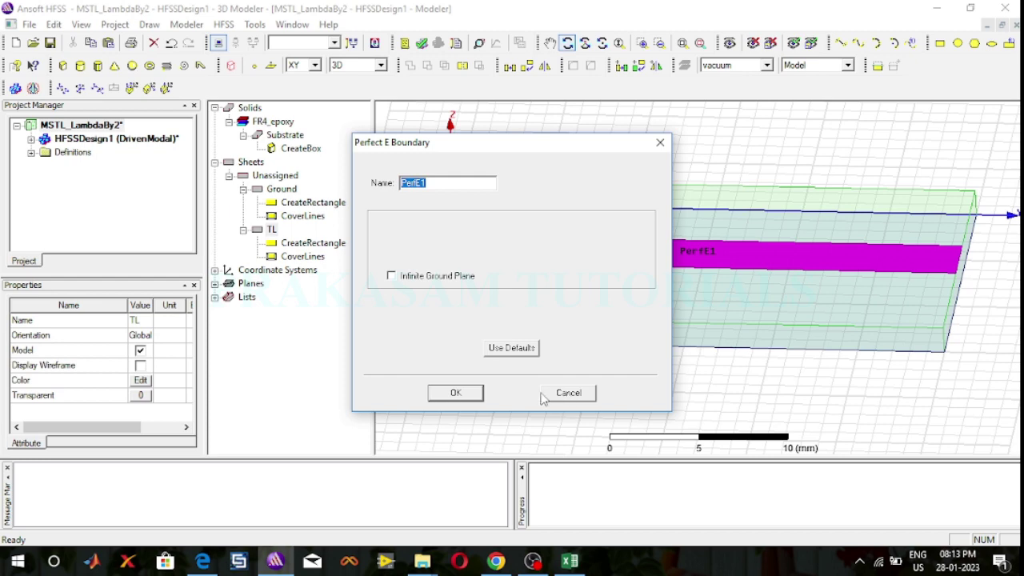
left_click(456, 393)
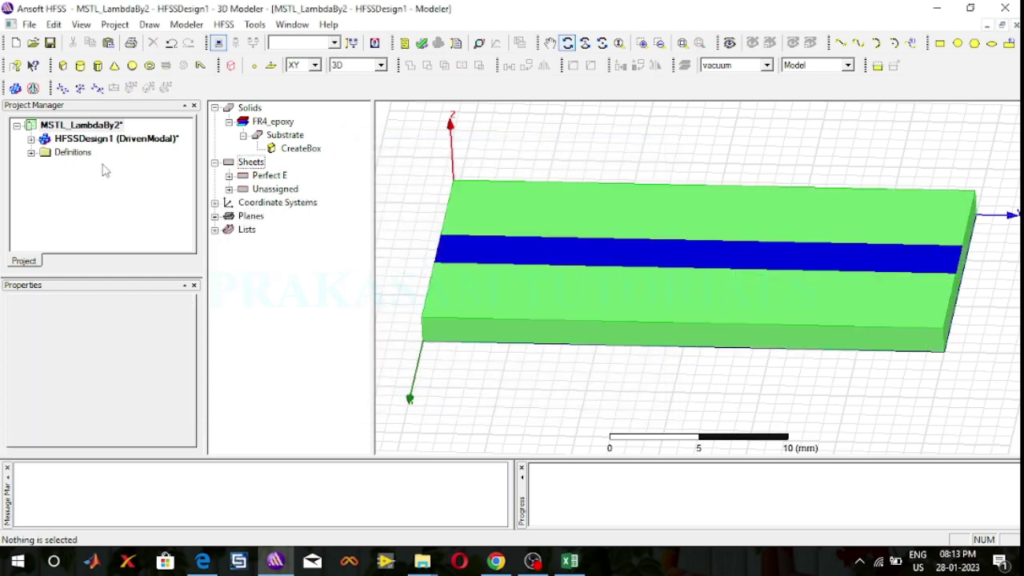
Step: Highlight the strip's Perfect E boundary in the design to check where it is applied
left_click(32, 139)
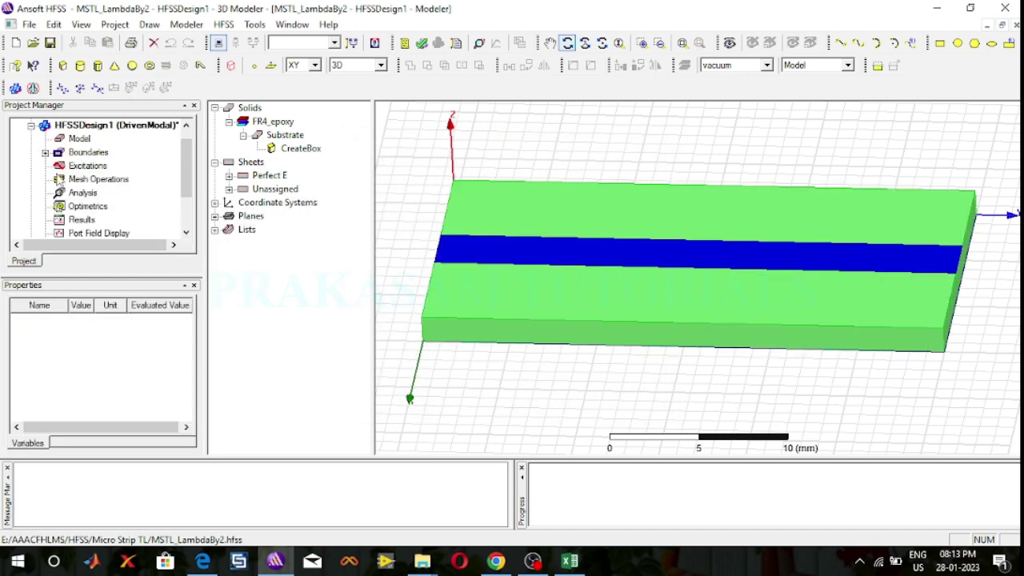
left_click(46, 152)
left_click(93, 166)
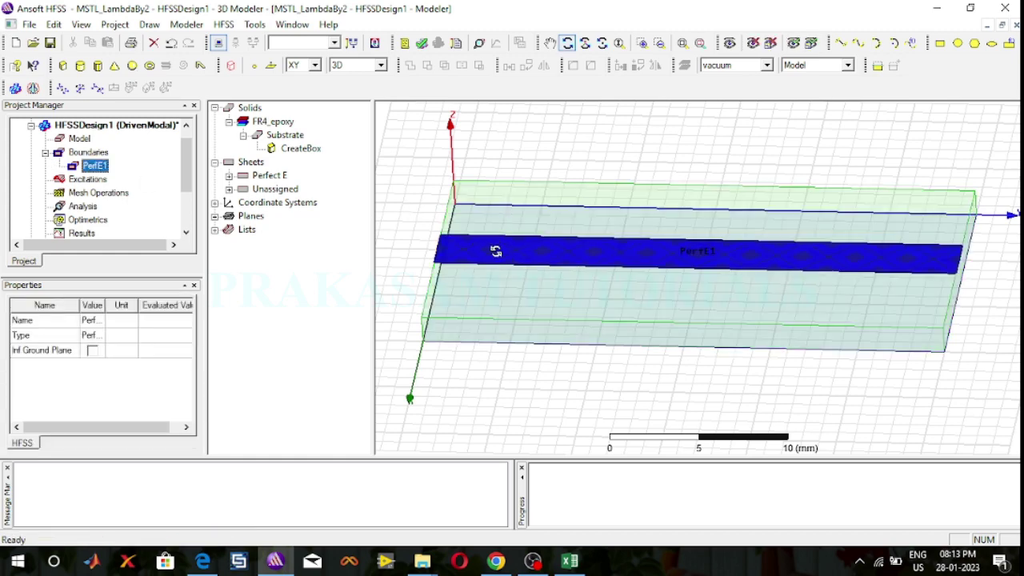
Step: Assign a Perfect E boundary with the default name to the Ground sheet
left_click(229, 190)
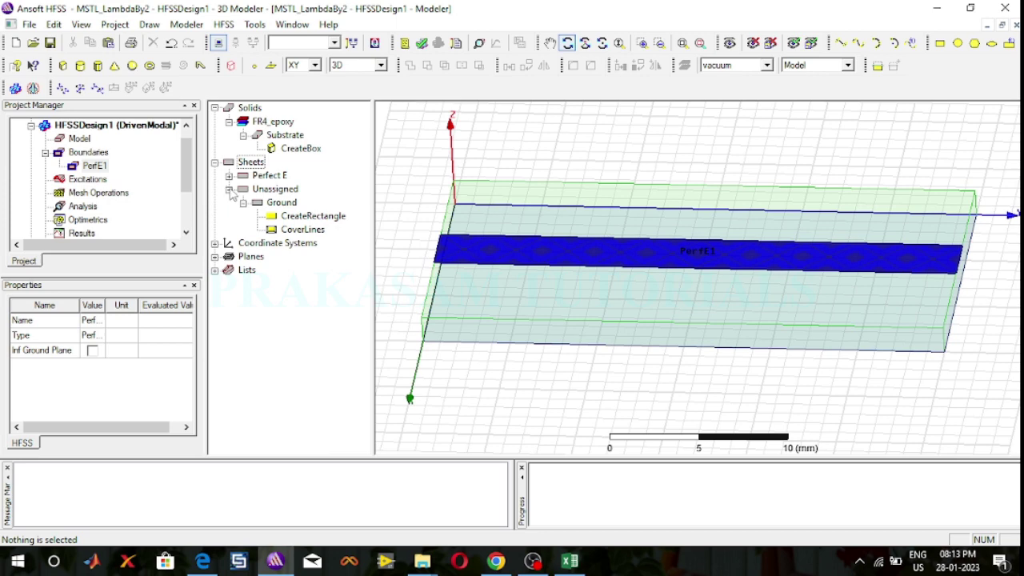
left_click(284, 203)
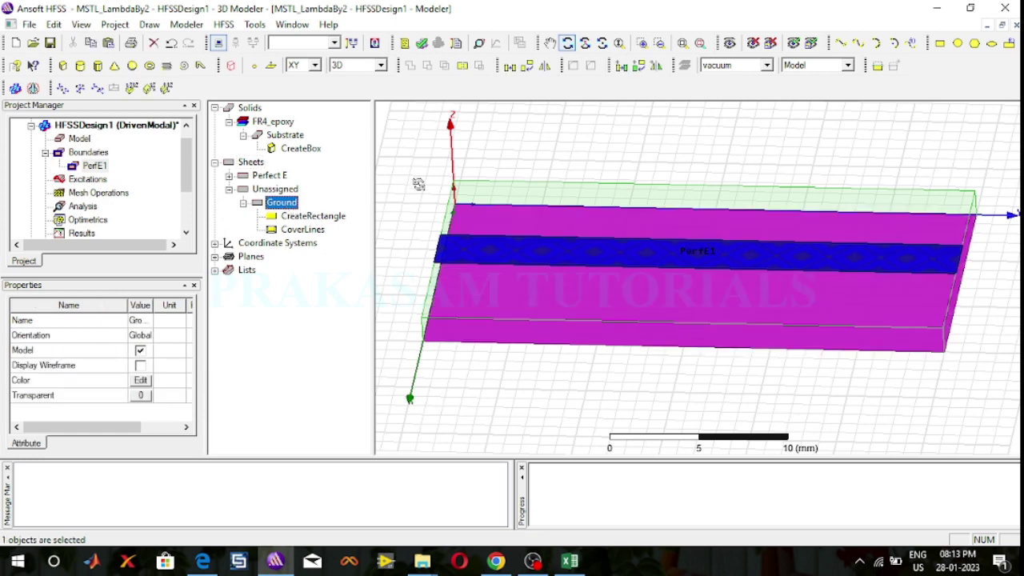
left_click(556, 153)
left_click(284, 203)
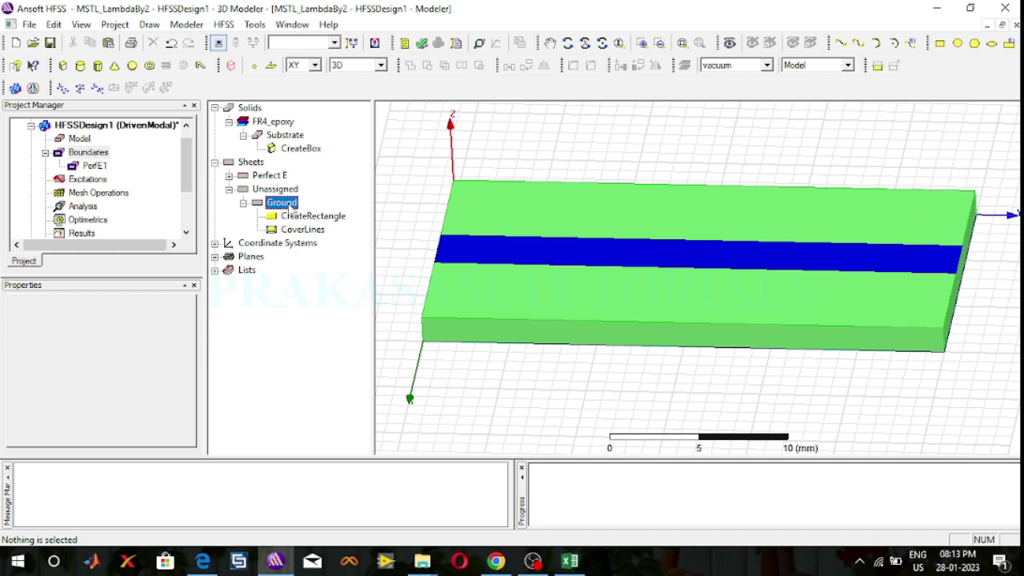
right_click(288, 204)
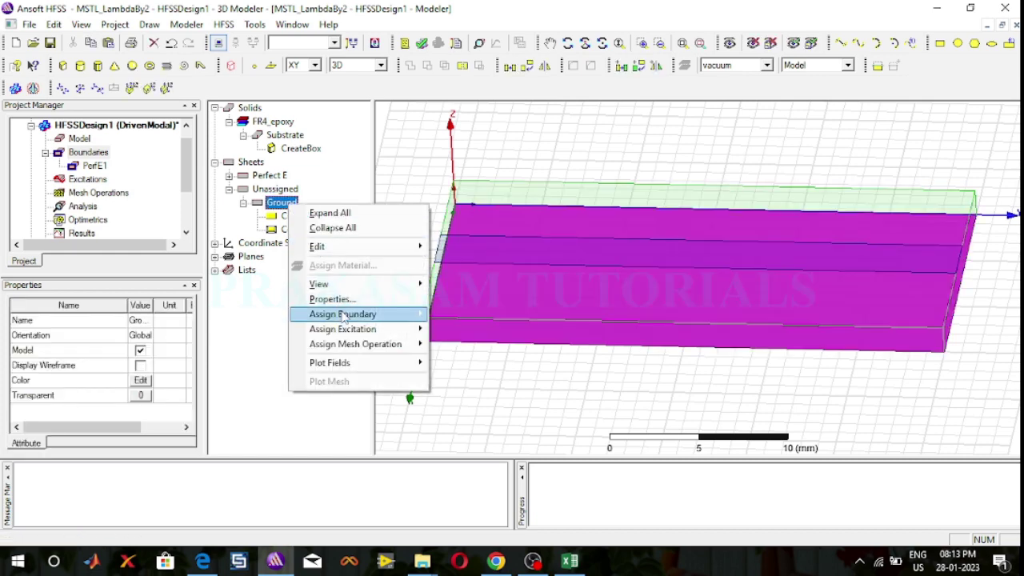
mouse_move(352, 313)
left_click(460, 317)
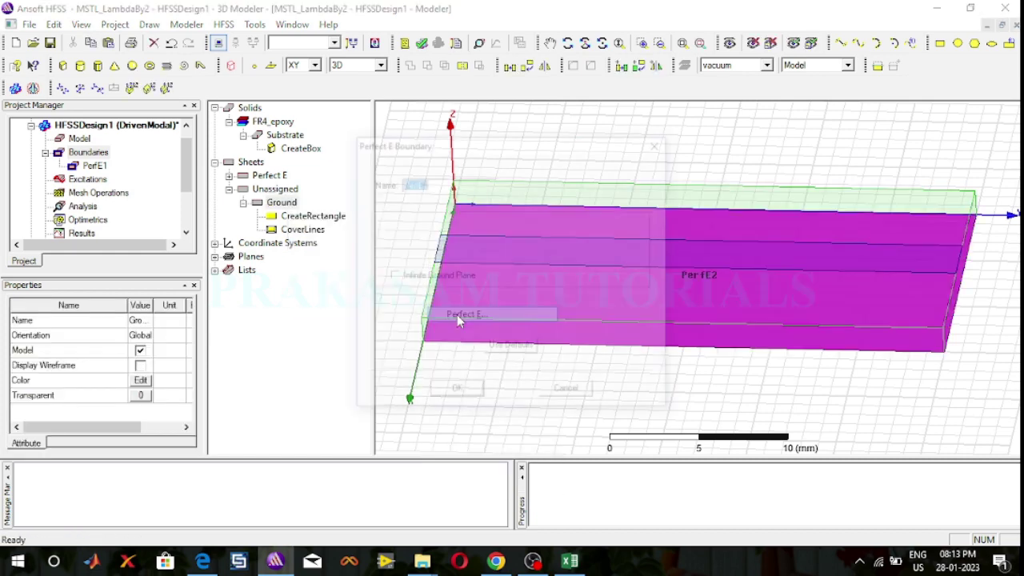
left_click(472, 389)
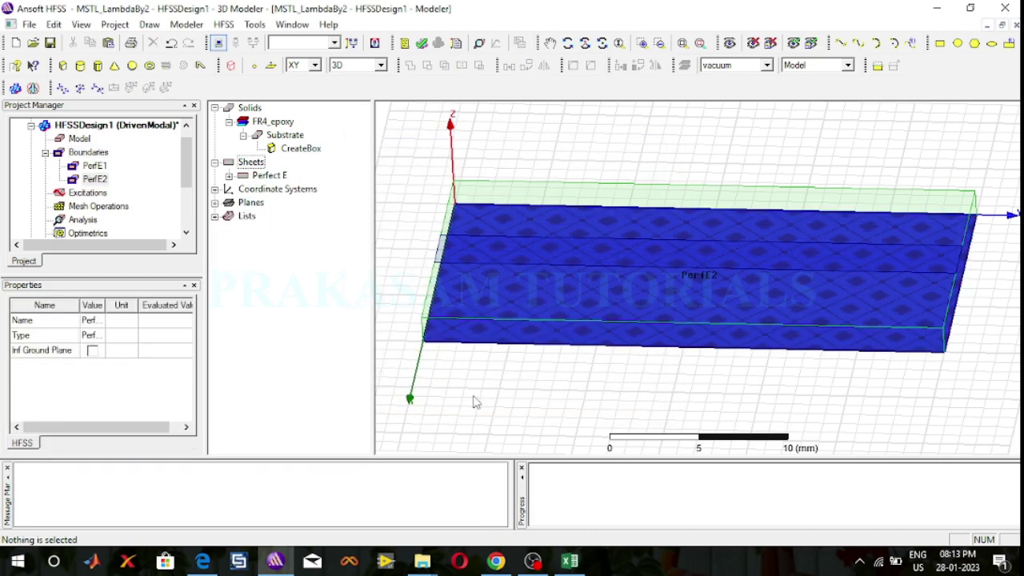
Step: Highlight the strip and ground Perfect E boundaries one after the other to check their assignments
left_click(531, 167)
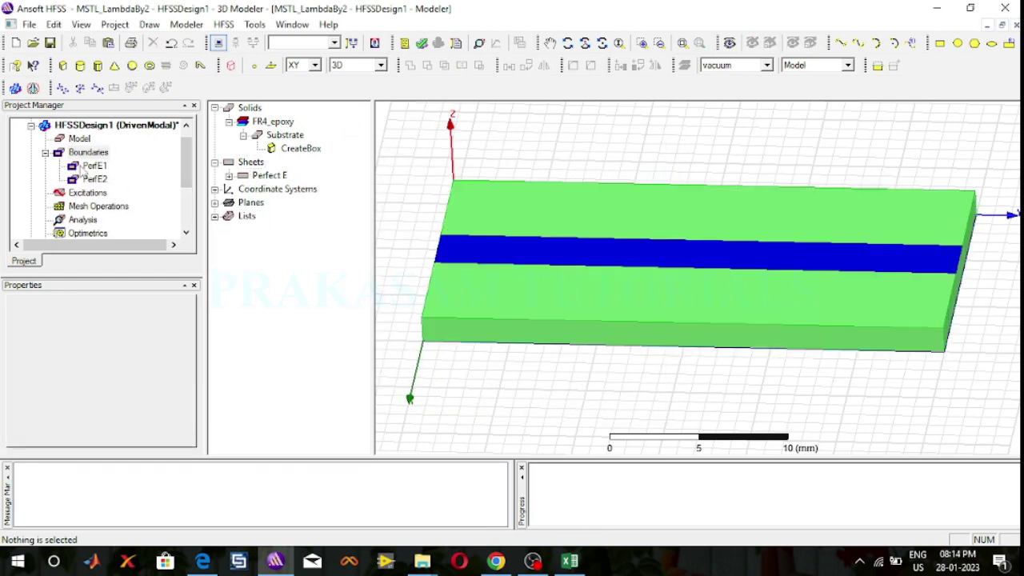
left_click(94, 166)
left_click(94, 180)
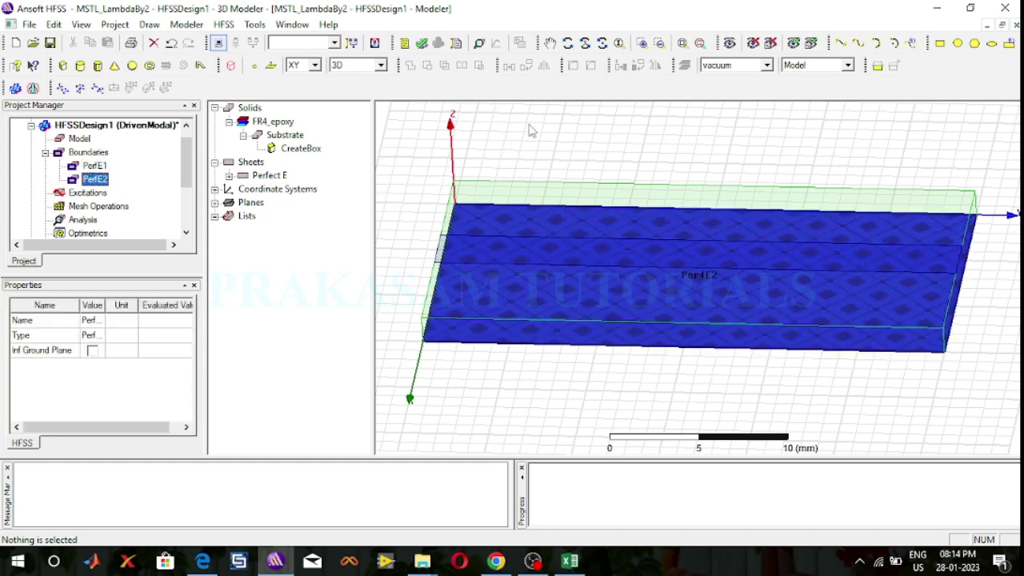
left_click(45, 152)
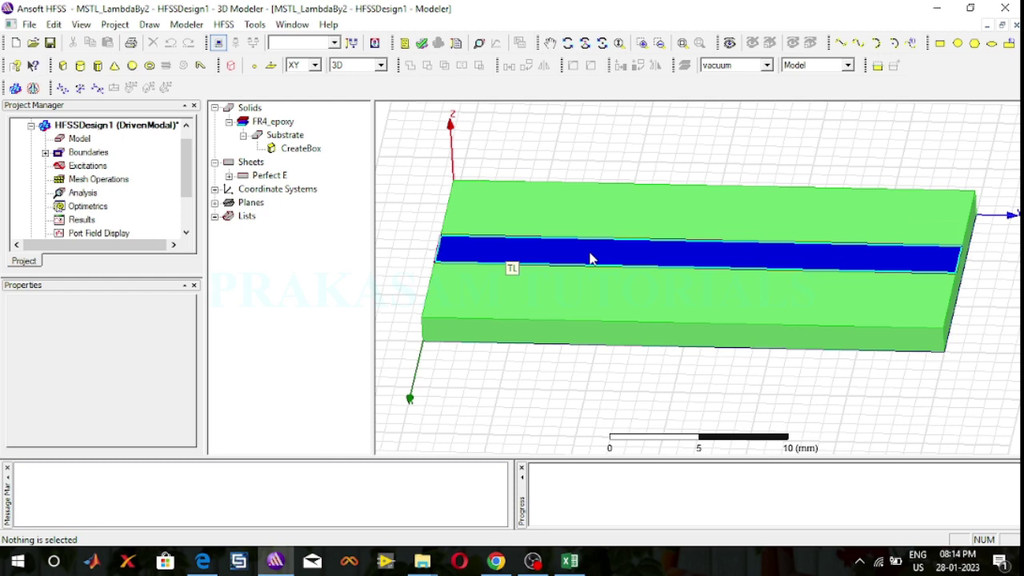
Step: Draw a rectangle in the ZX plane on the substrate's front end, from the strip's corner at (6, 0, 1.6), 3 mm wide and 1.6 mm down to the ground
left_click(567, 43)
left_click_drag(651, 274, 717, 249)
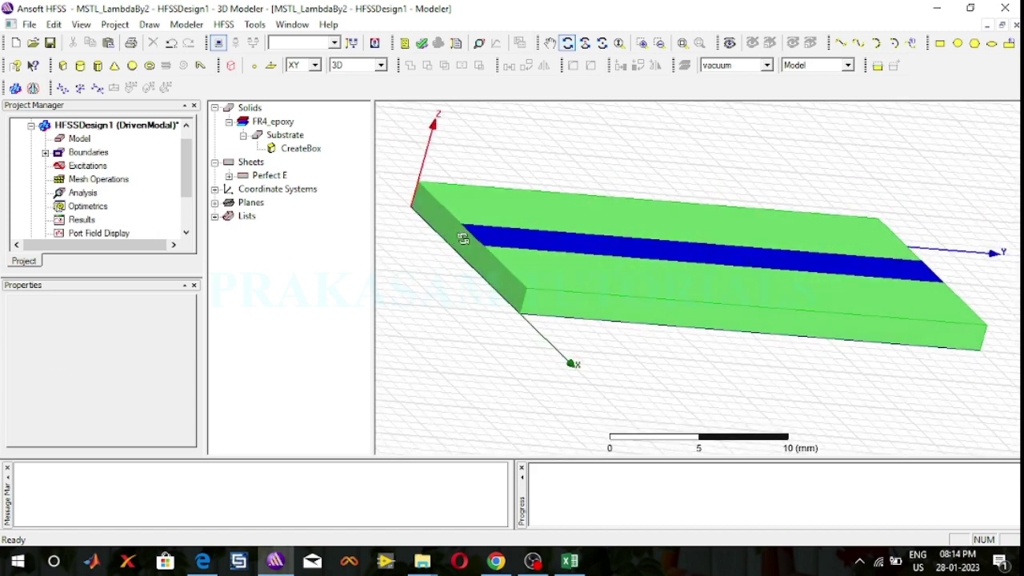
mouse_move(800, 302)
left_mouse_down()
mouse_move(748, 311)
mouse_move(743, 295)
mouse_move(809, 290)
left_mouse_up()
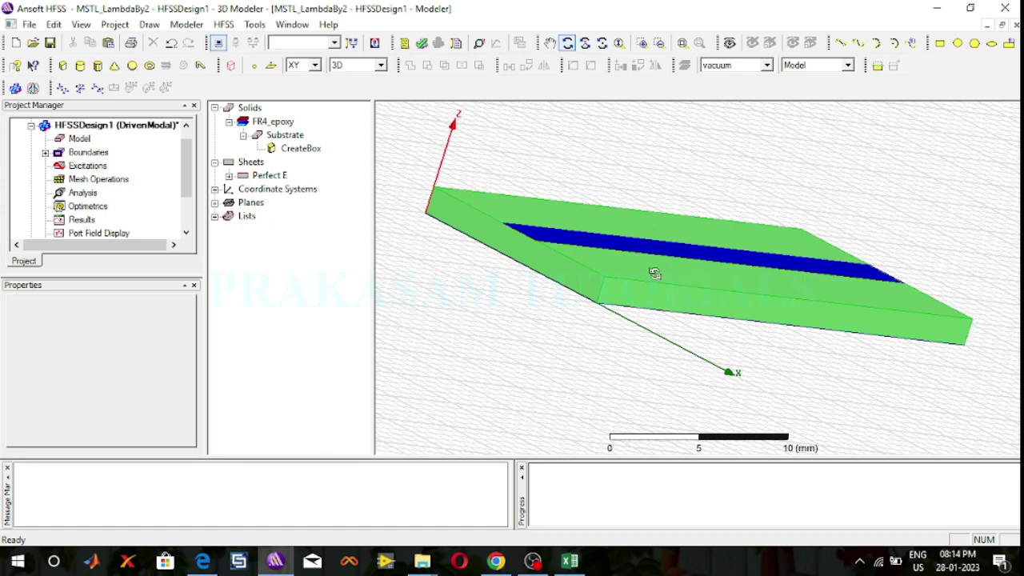
mouse_move(549, 281)
left_mouse_down()
mouse_move(576, 281)
mouse_move(564, 286)
left_mouse_up()
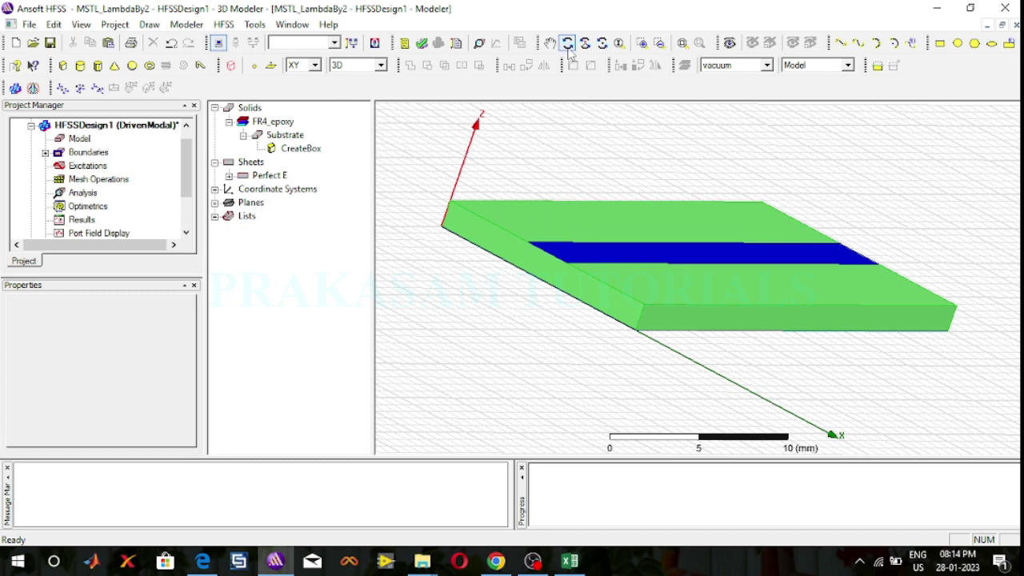
left_click(316, 65)
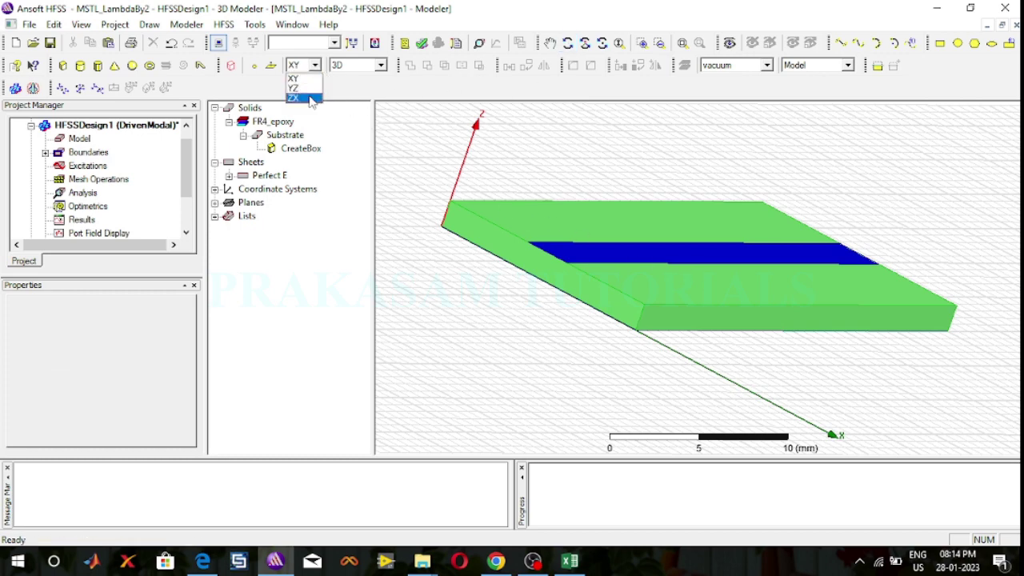
left_click(311, 99)
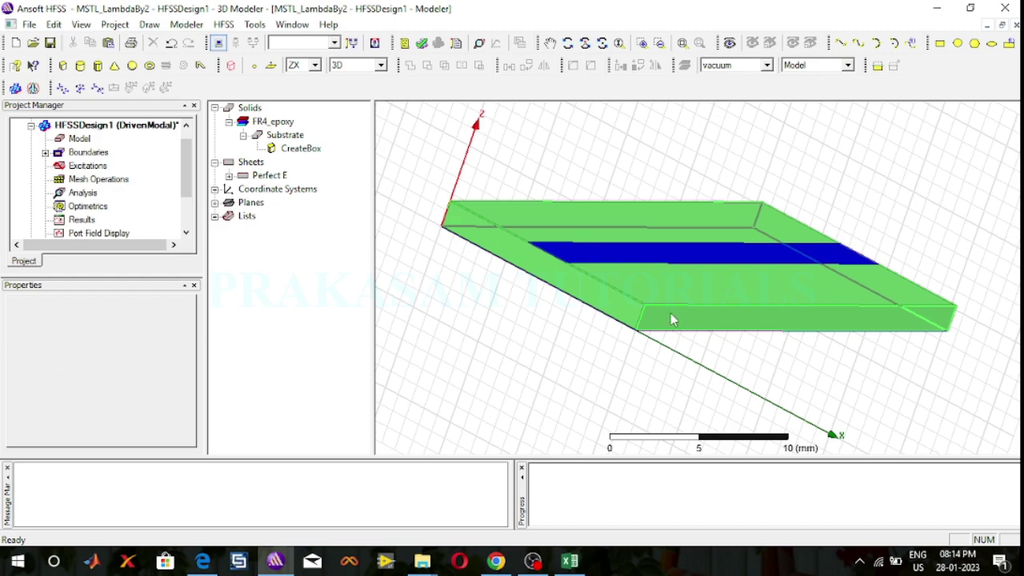
left_click(567, 43)
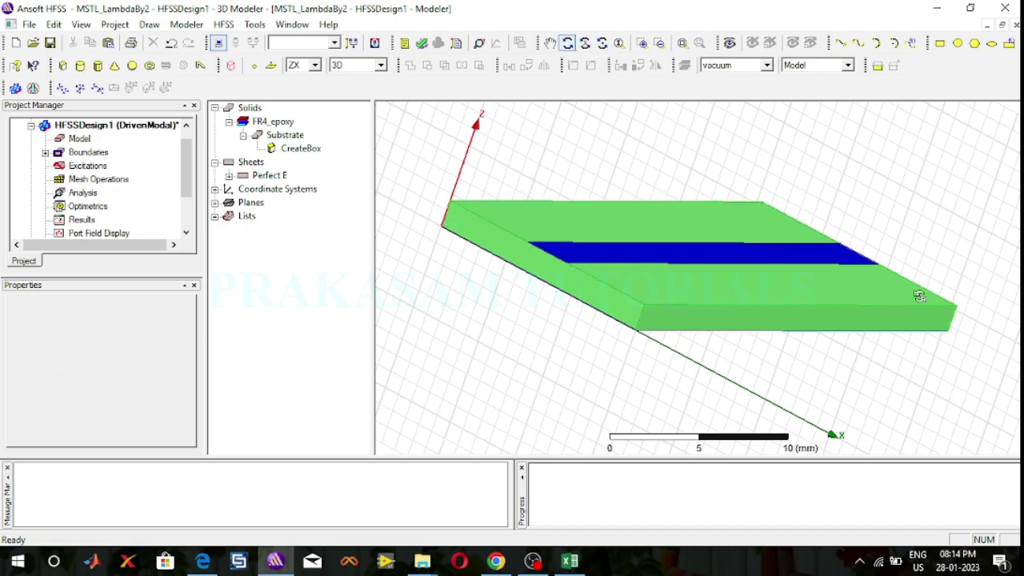
mouse_move(914, 293)
left_mouse_down()
mouse_move(979, 337)
mouse_move(992, 254)
left_mouse_up()
mouse_move(661, 407)
left_mouse_down()
mouse_move(686, 448)
mouse_move(713, 390)
mouse_move(727, 406)
left_mouse_up()
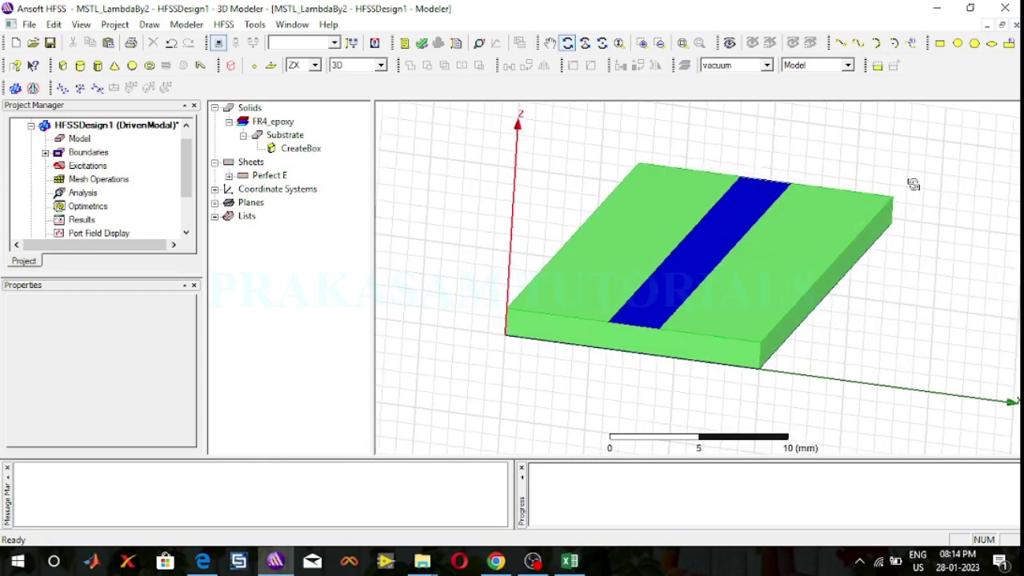
left_click(940, 44)
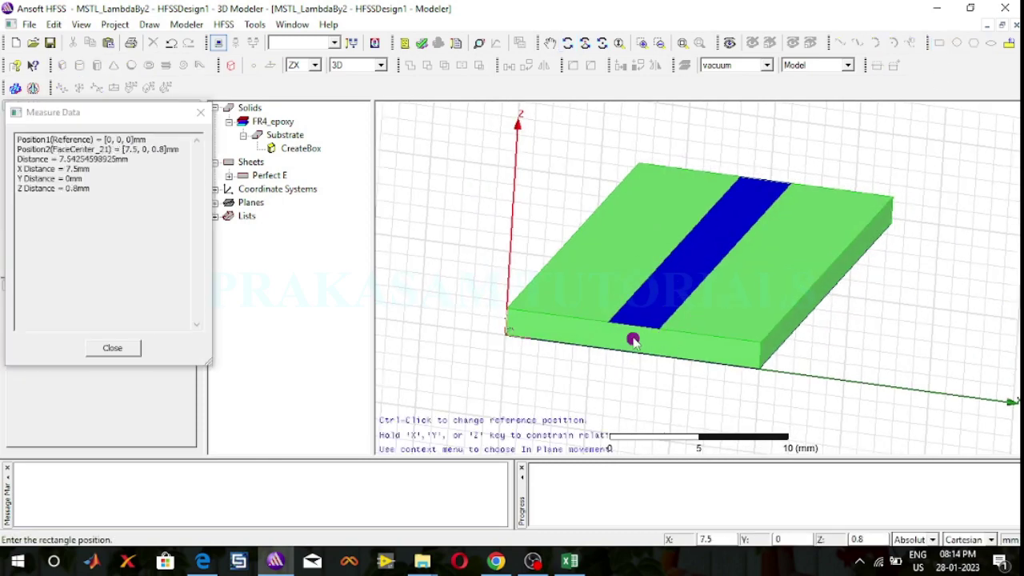
left_click(610, 326)
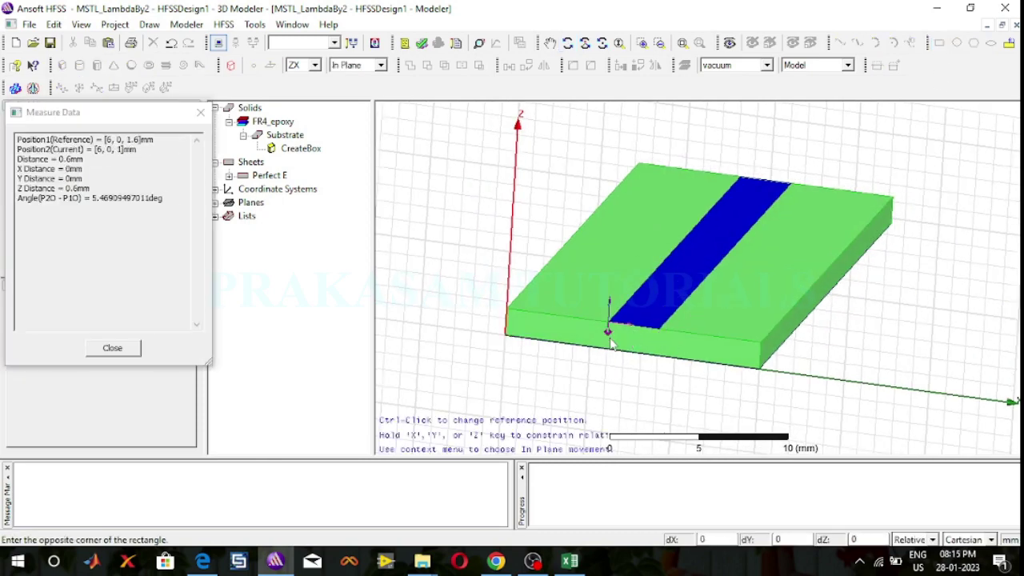
left_click(655, 360)
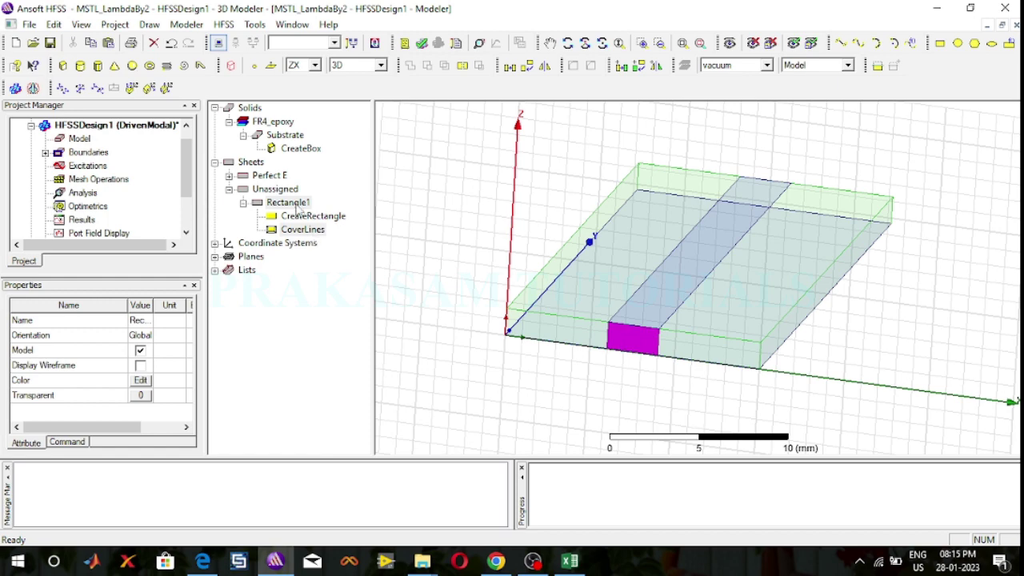
Step: Rename the new end-face rectangle as Port1
double_click(297, 205)
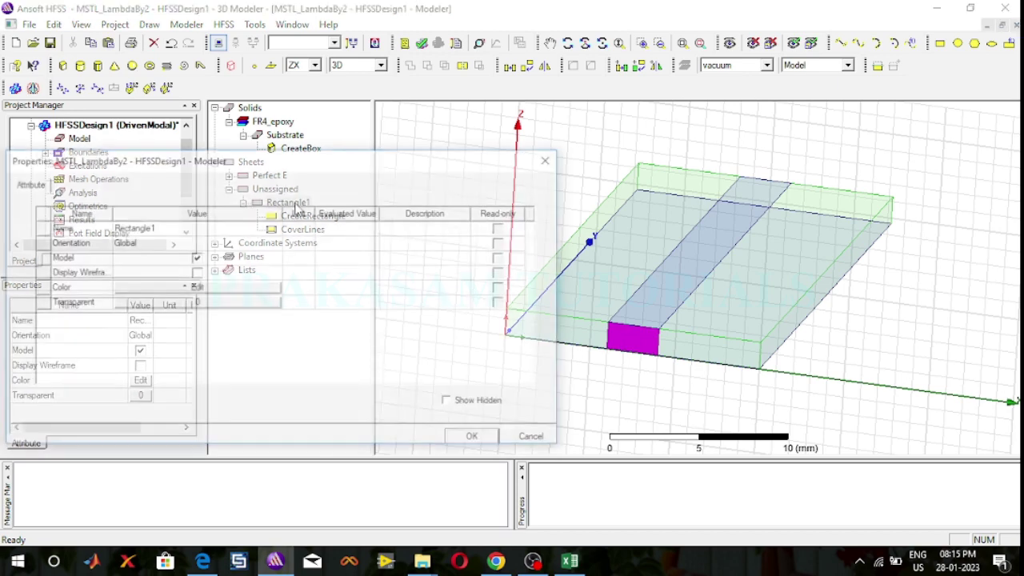
left_click(160, 228)
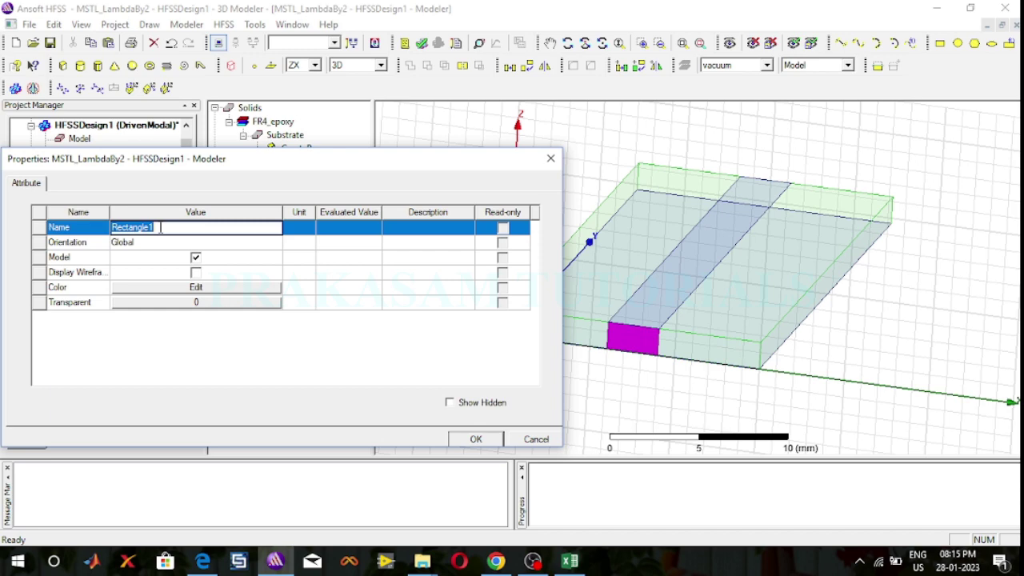
type("p")
key("BackSpace")
type("Port1")
left_click(475, 440)
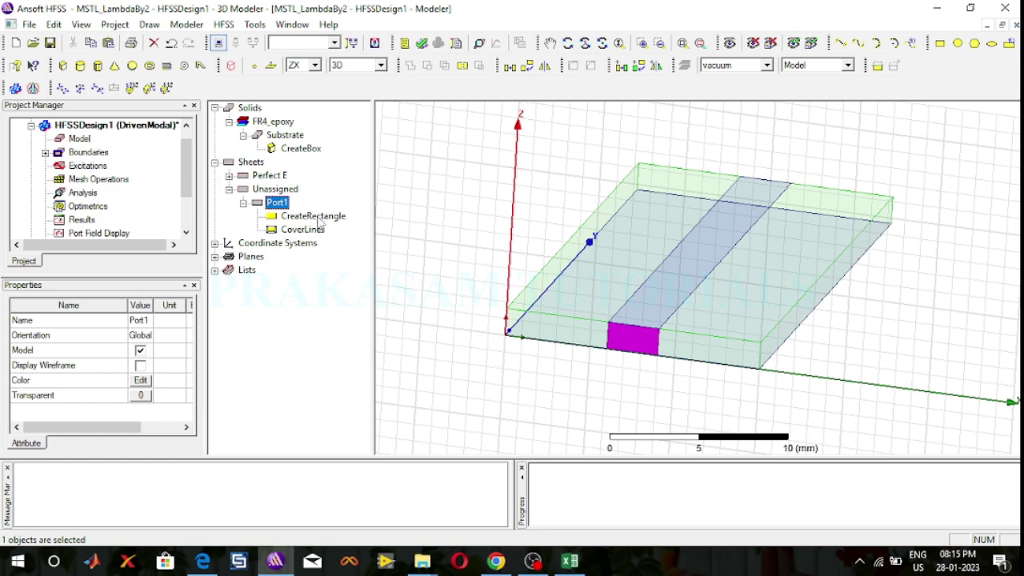
Step: Review the position, axis and size values in Port1's rectangle definition, keeping them as they are
left_click(319, 217)
double_click(319, 218)
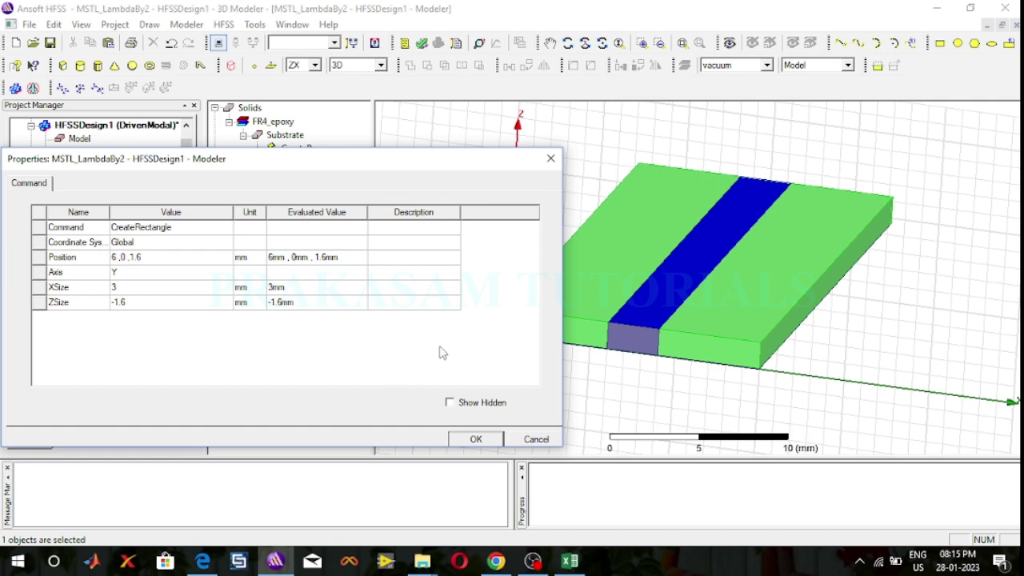
left_click_drag(562, 360, 495, 357)
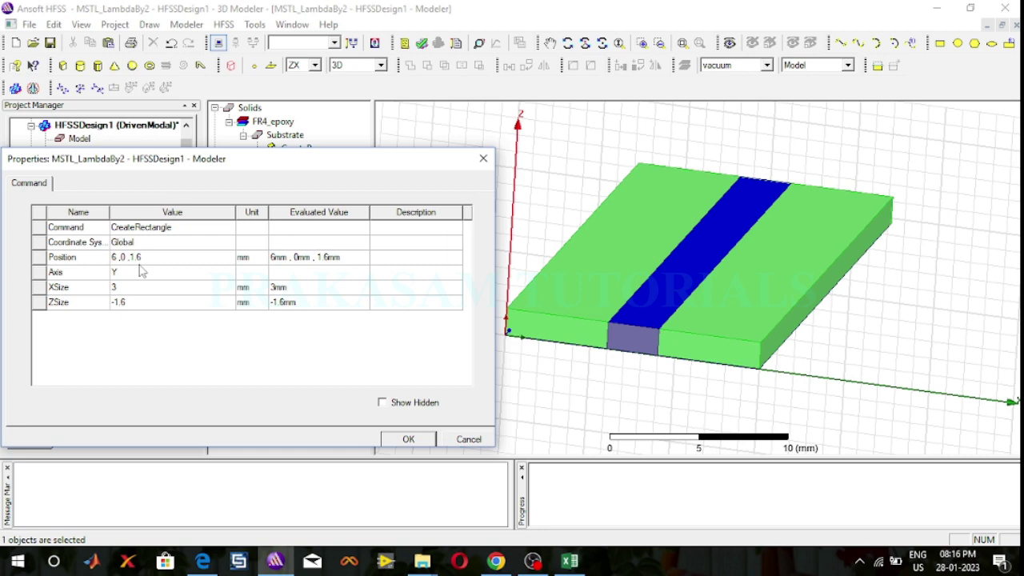
left_click(126, 290)
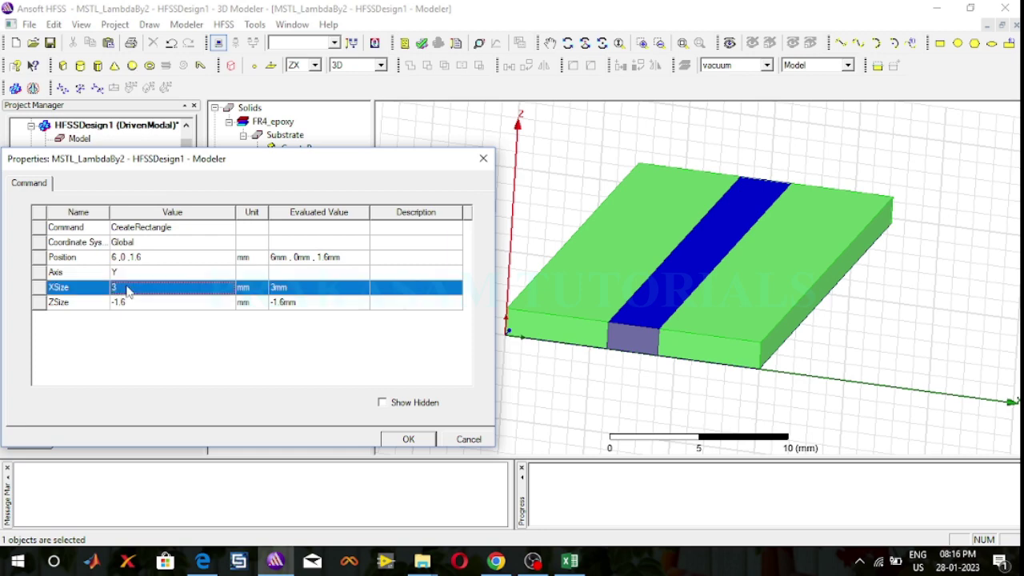
left_click(127, 288)
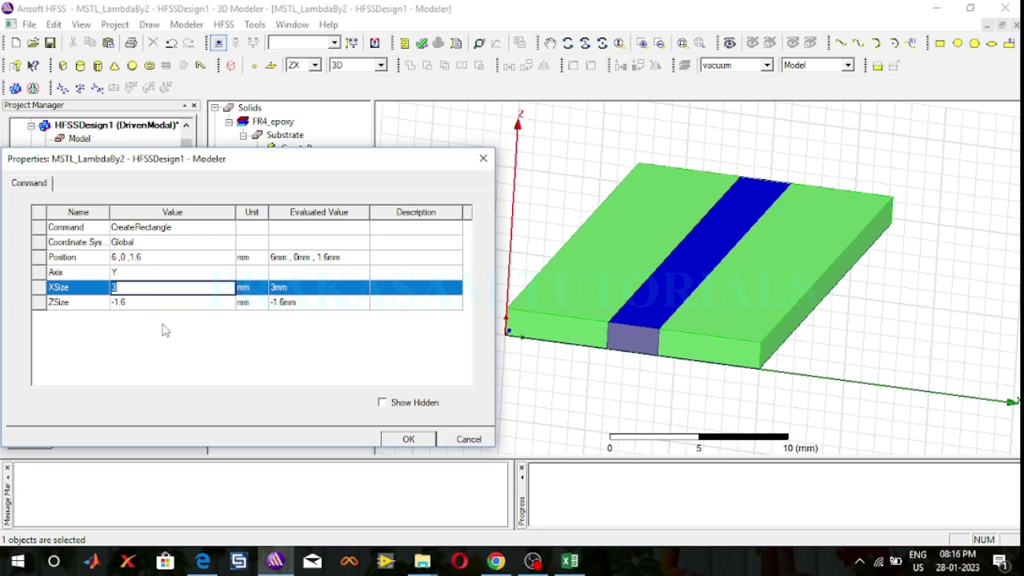
left_click(407, 440)
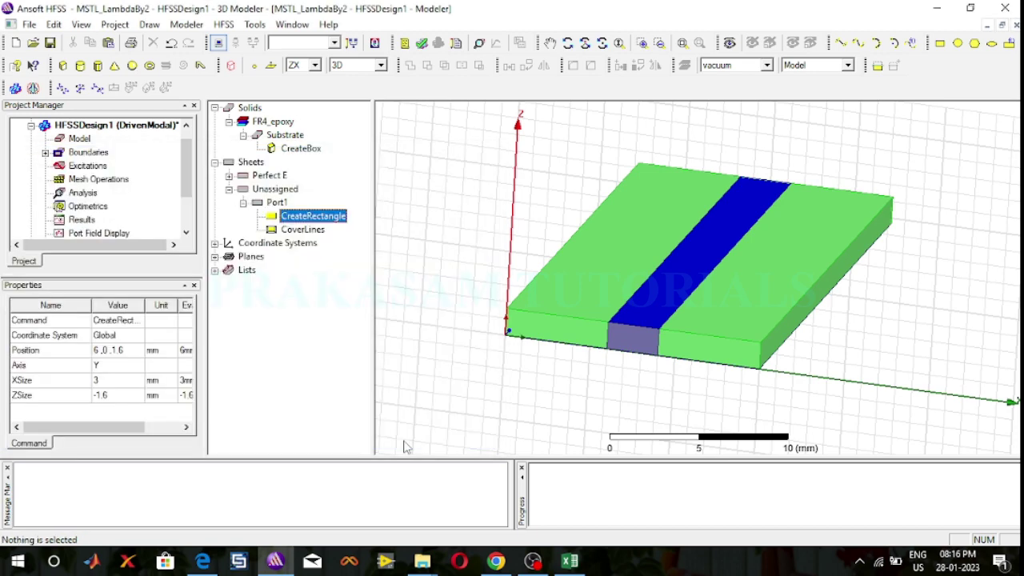
Step: Start assigning a lumped port excitation to Port1 with the default name 1, 50 ohm resistance and 0 ohm reactance
left_click(639, 348)
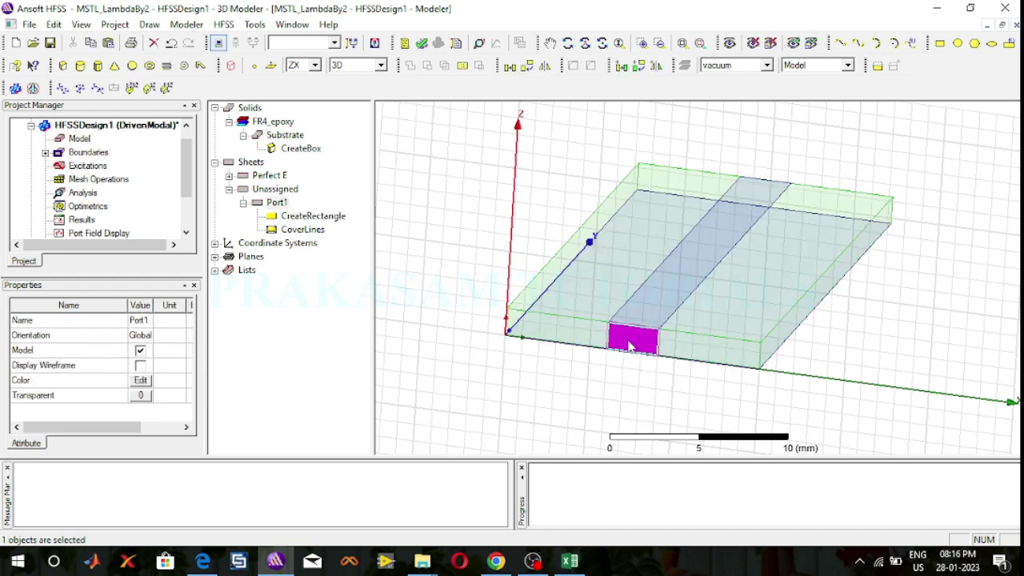
right_click(628, 345)
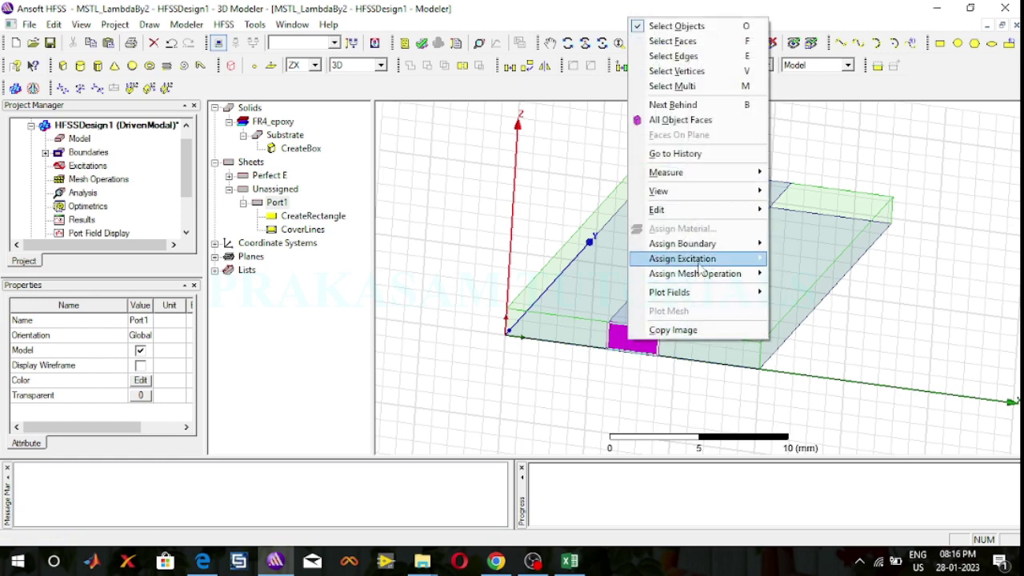
mouse_move(697, 261)
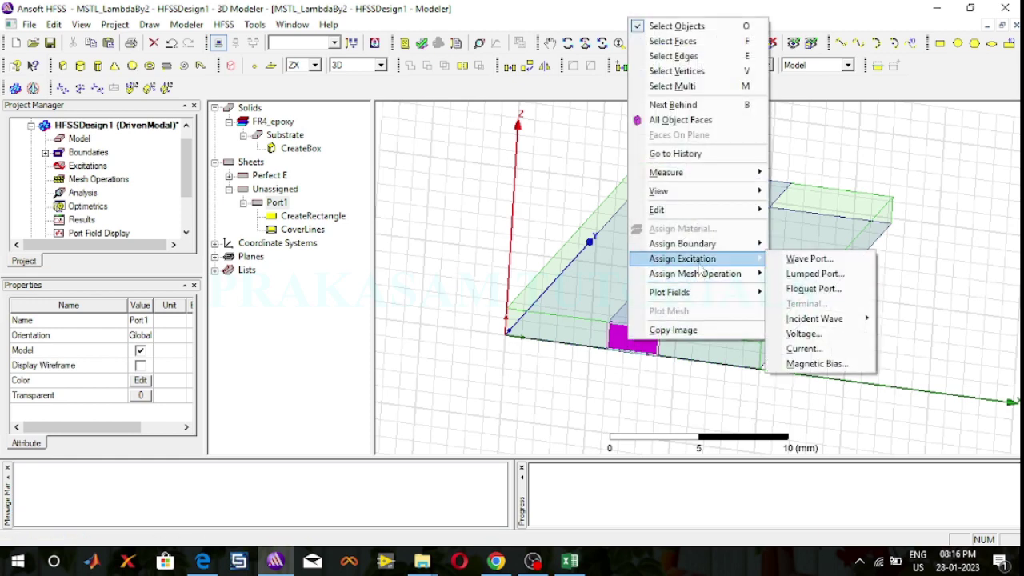
left_click(806, 275)
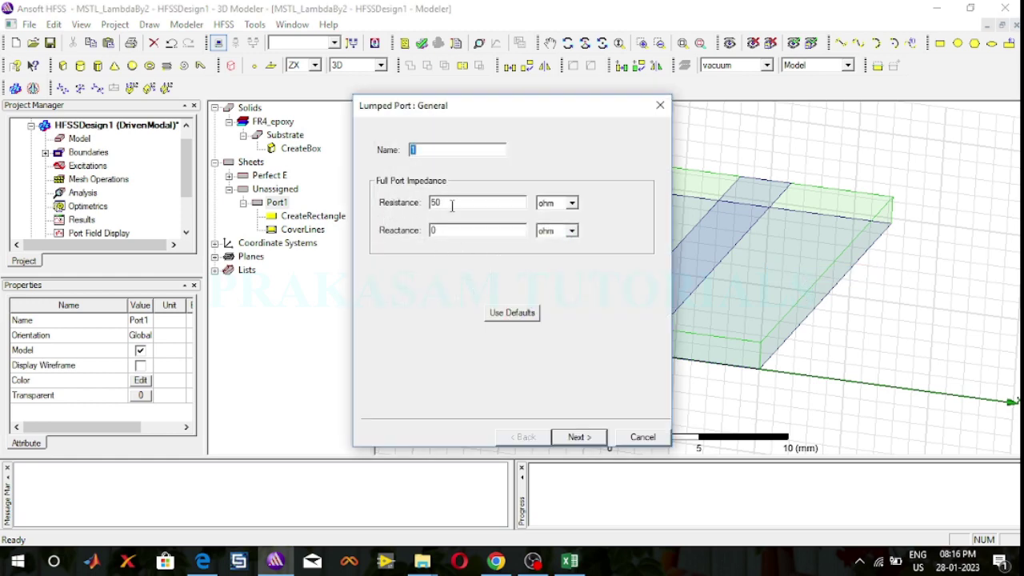
left_click(580, 445)
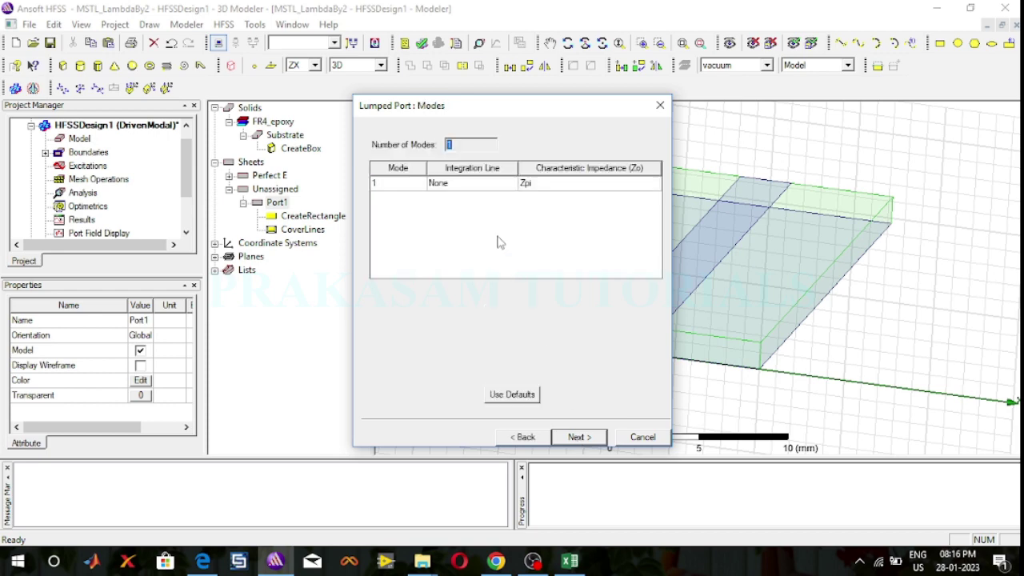
Step: Define the port's integration line from the strip edge's midpoint to the ground edge's midpoint, and finish with all modes renormalized to 50 ohm
left_click(473, 189)
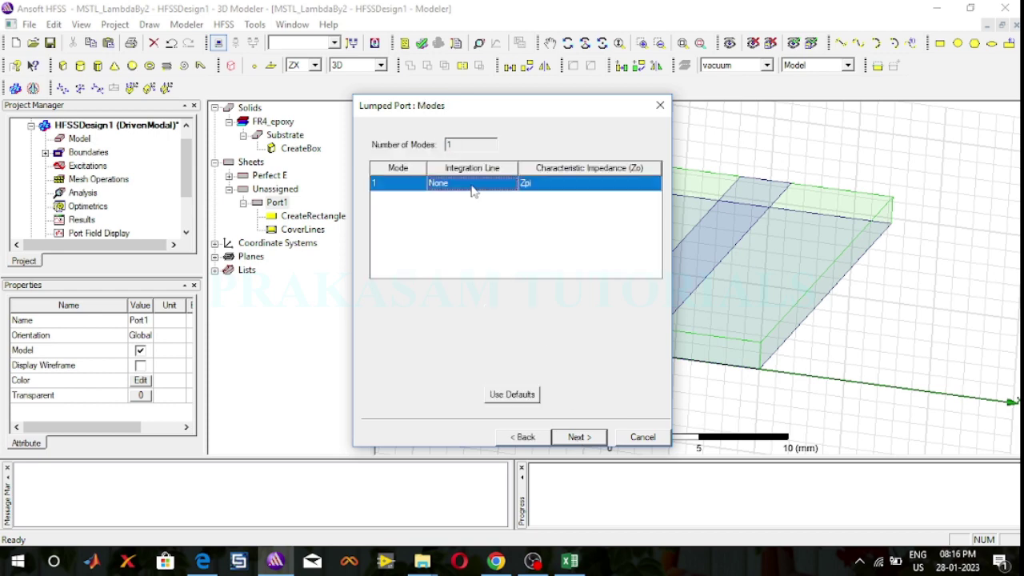
left_click(473, 189)
left_click(448, 206)
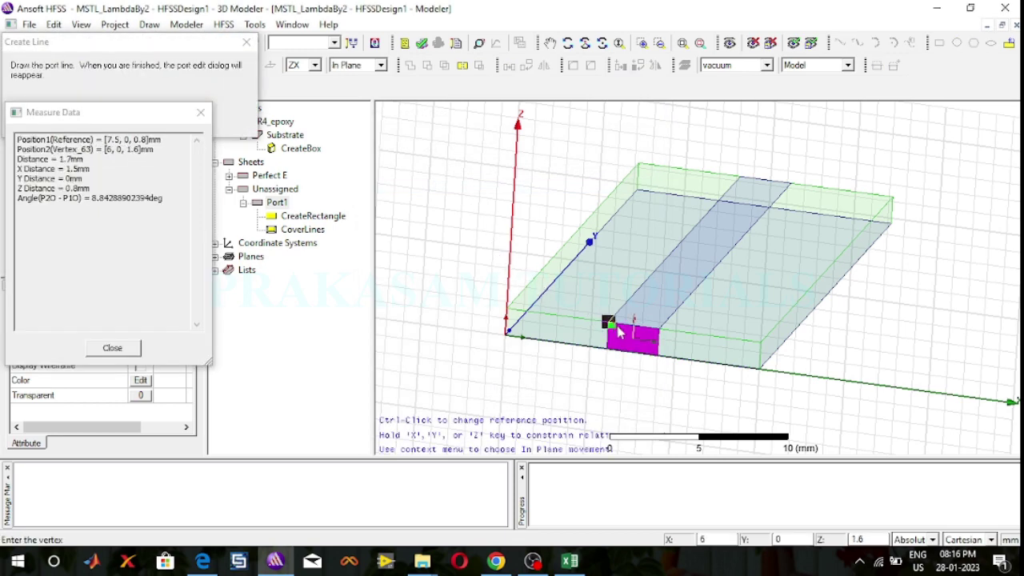
scroll(638, 329, "up", 1)
scroll(639, 336, "up", 4)
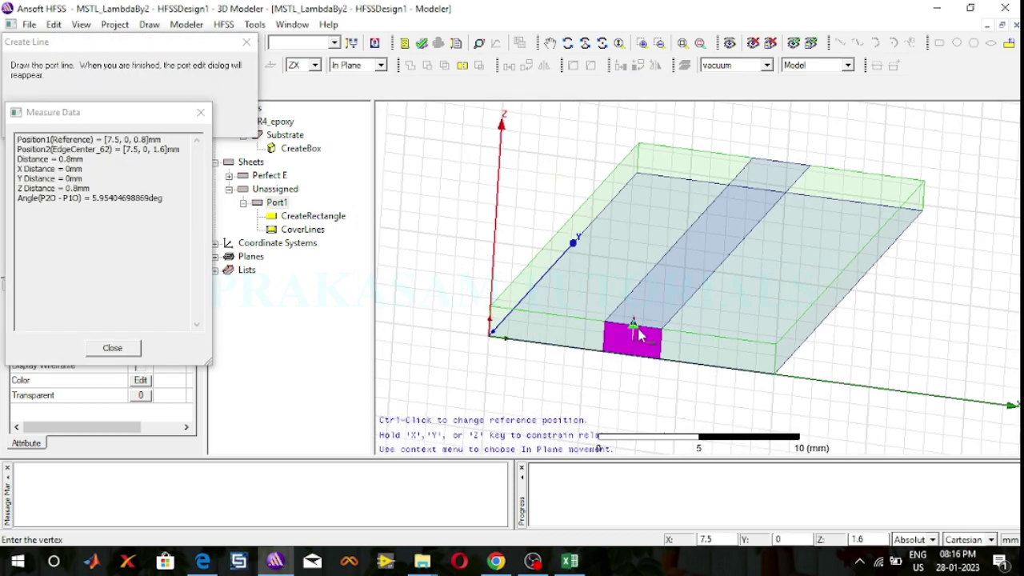
scroll(638, 345, "up", 1)
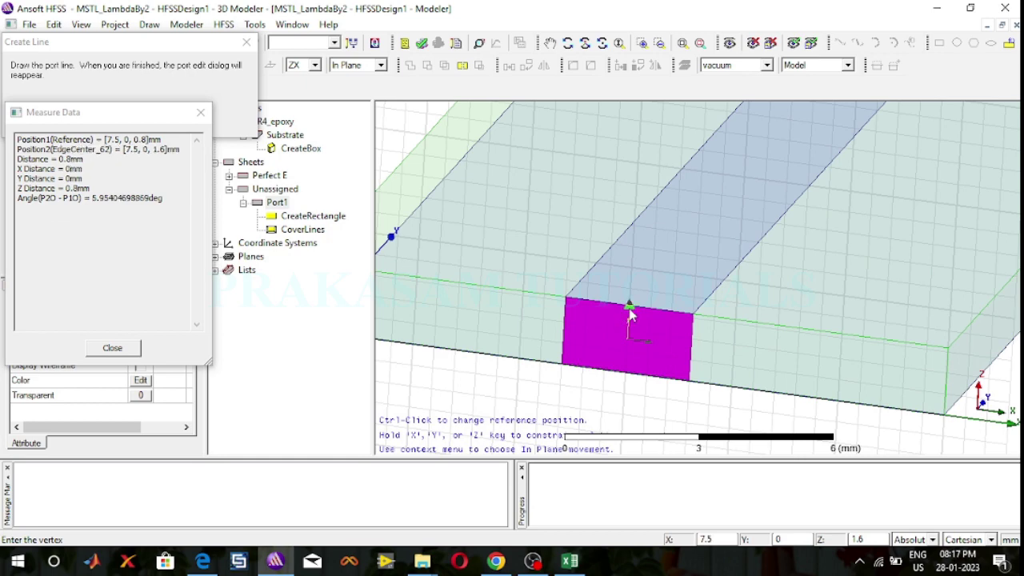
left_click(629, 315)
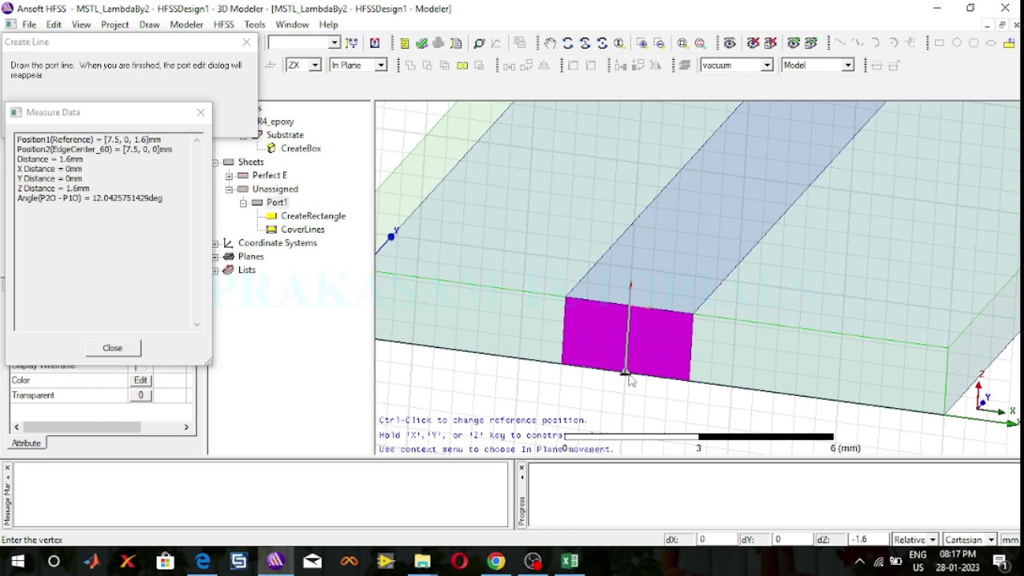
left_click(626, 373)
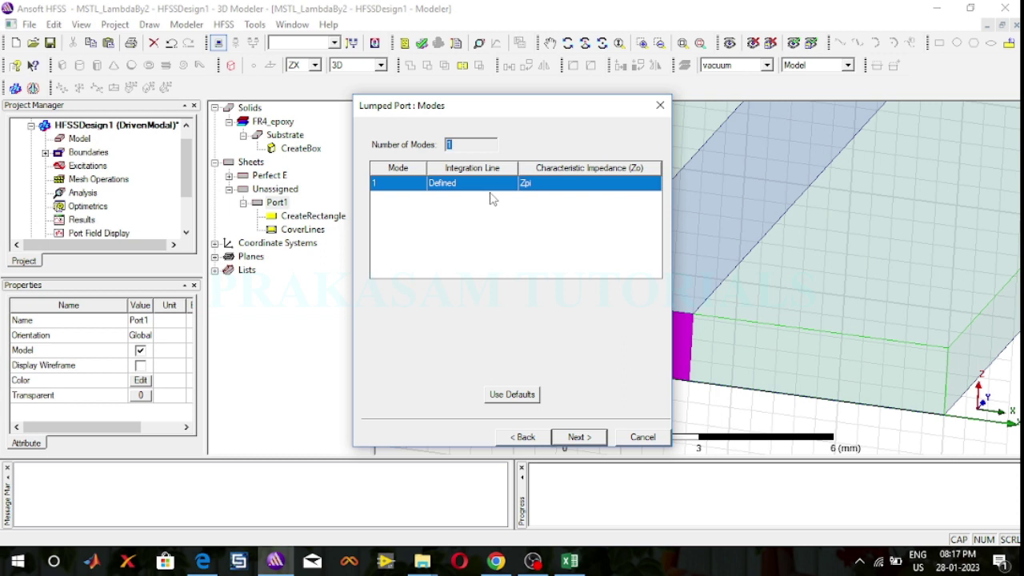
left_click(585, 438)
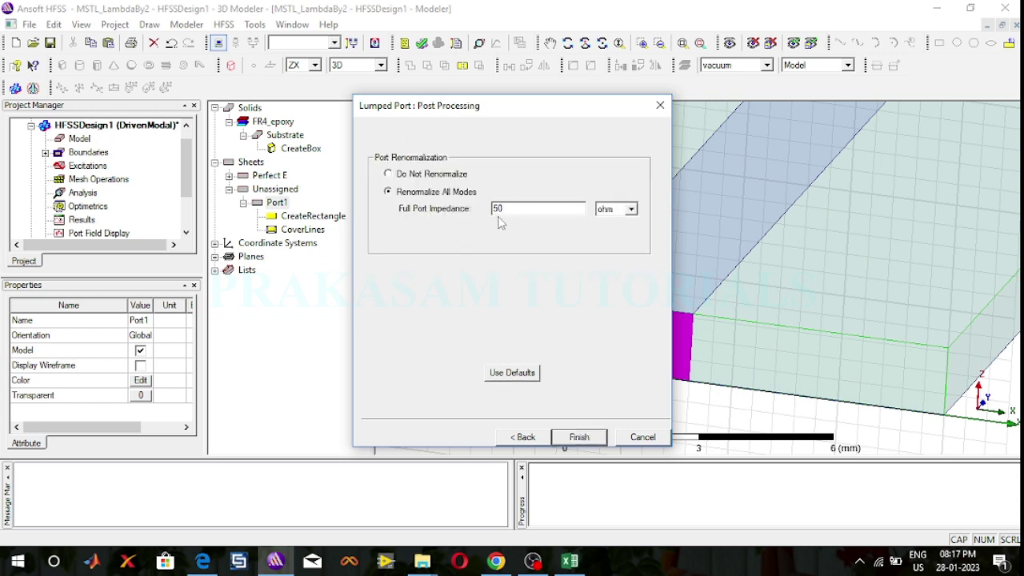
left_click(579, 438)
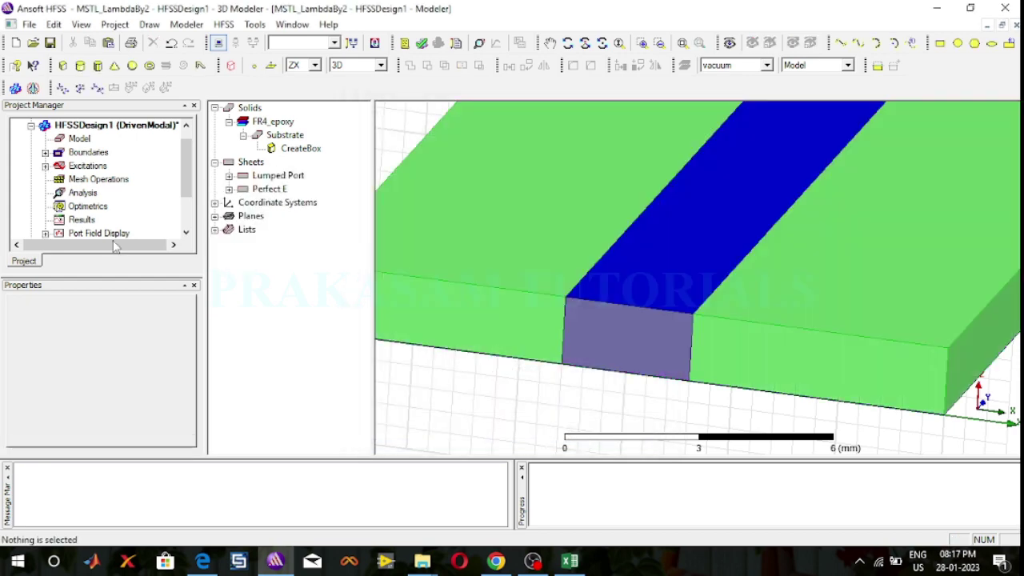
Step: Highlight lumped port 1 in the design to check its face and integration line against the whole model
left_click(46, 165)
left_click(82, 179)
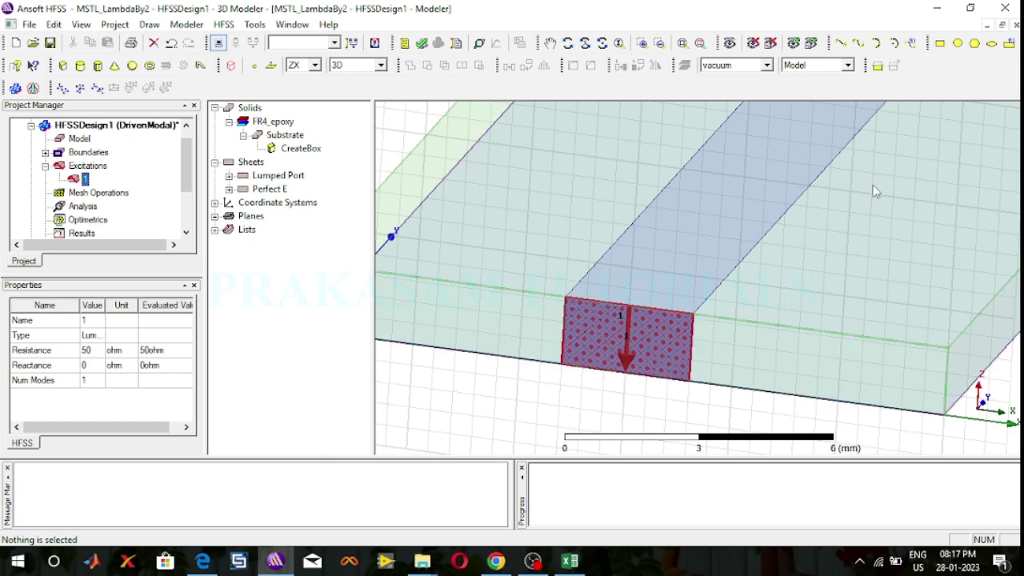
left_click(681, 44)
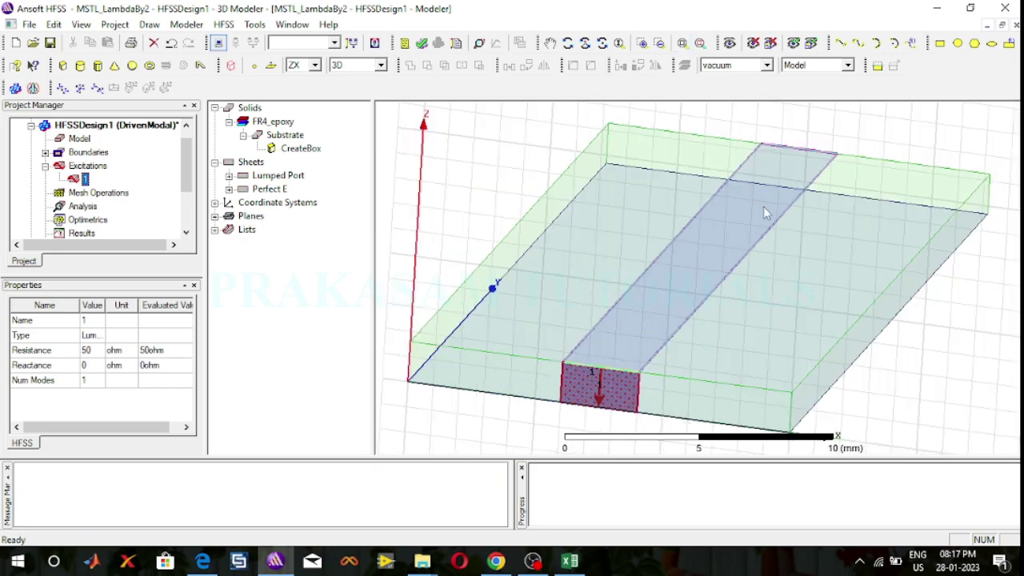
Step: Draw a 3 mm by 1.6 mm rectangle in the ZX plane at the strip's far end, from the strip's corner down to the ground edge
left_click(585, 43)
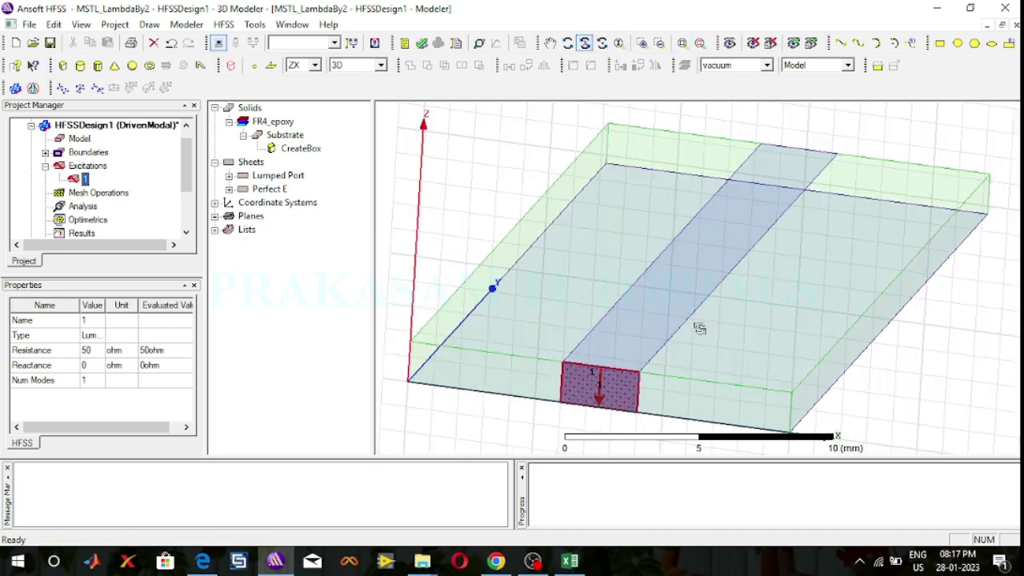
left_click_drag(700, 329, 623, 323)
left_click_drag(525, 398, 429, 347)
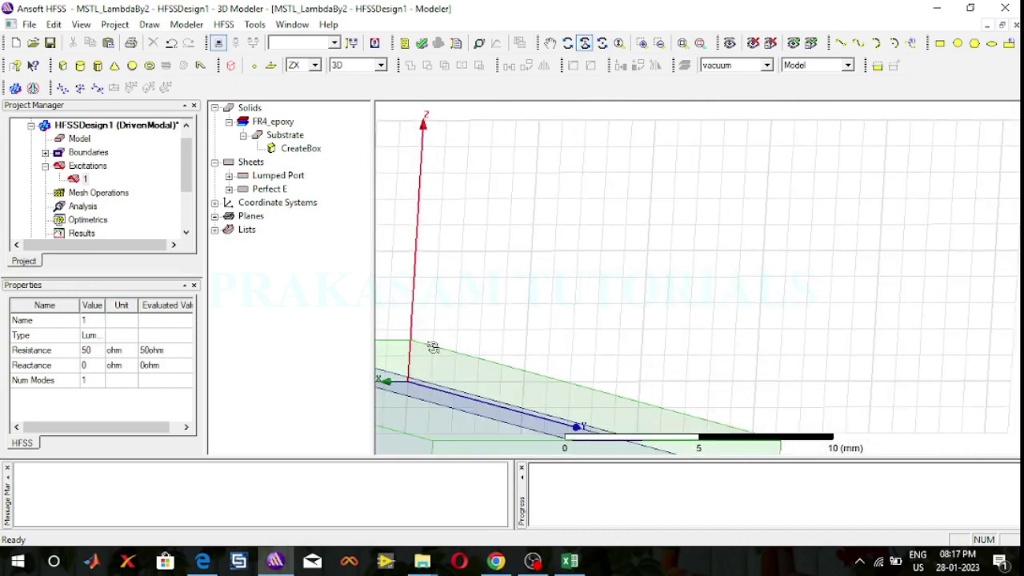
left_click(682, 43)
mouse_move(759, 296)
left_mouse_down()
mouse_move(725, 298)
mouse_move(732, 312)
mouse_move(742, 297)
mouse_move(750, 304)
left_mouse_up()
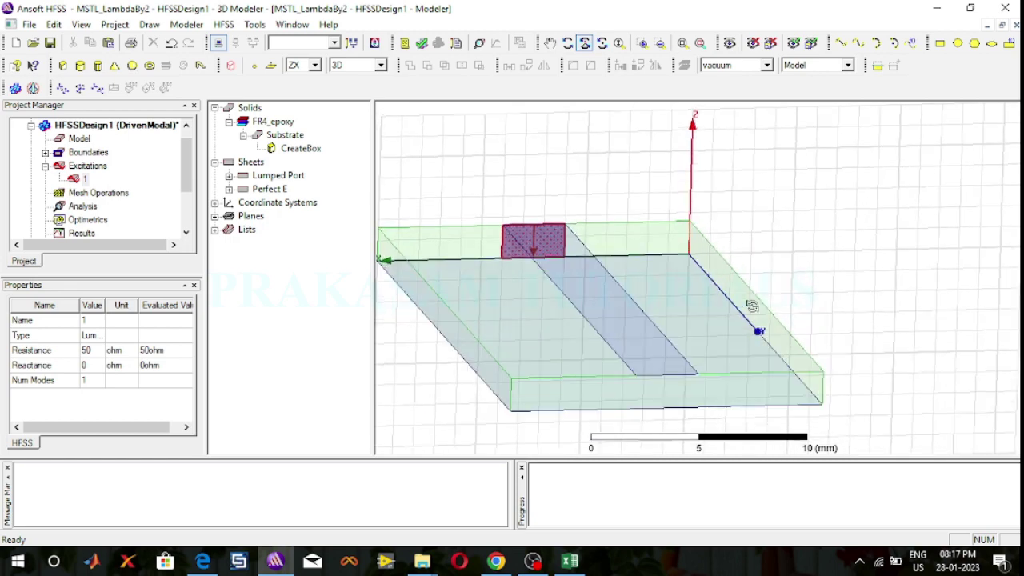
left_click(682, 43)
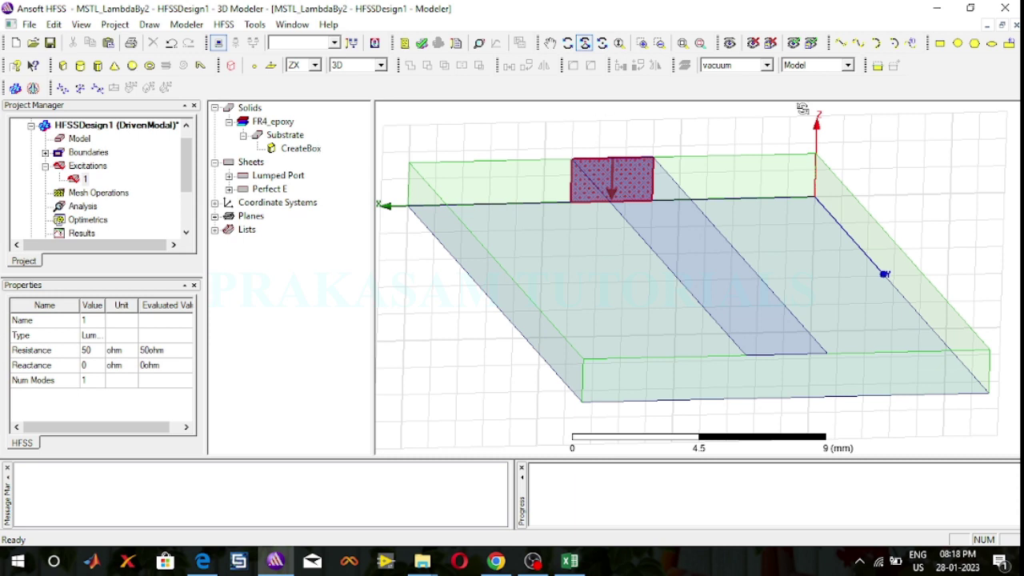
left_click(940, 44)
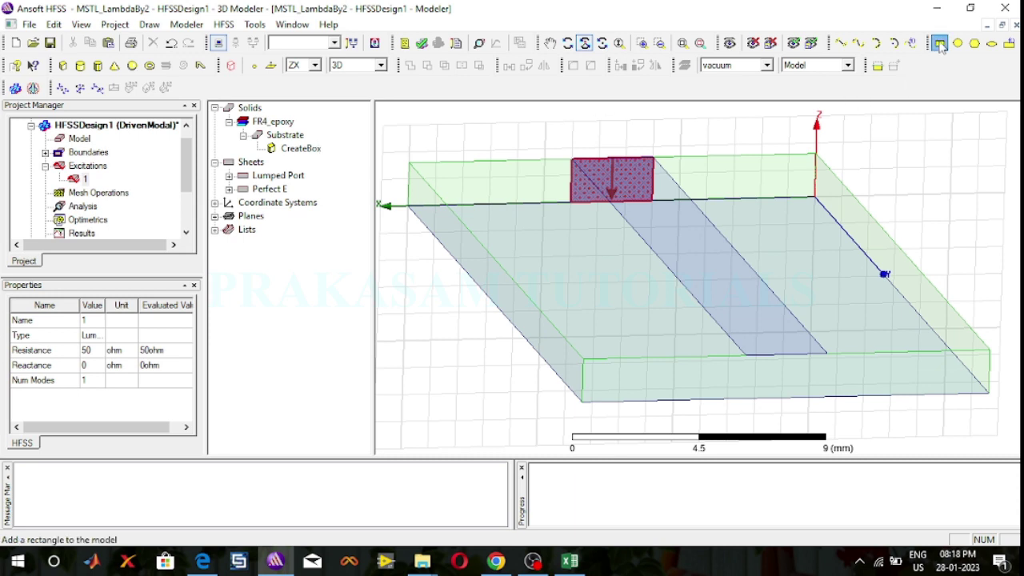
left_click(745, 357)
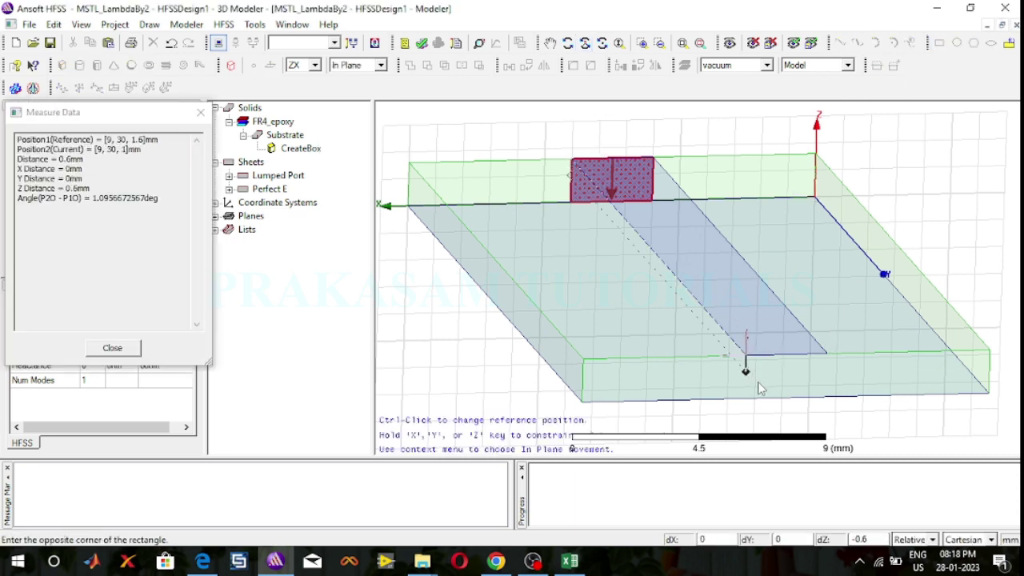
left_click(827, 396)
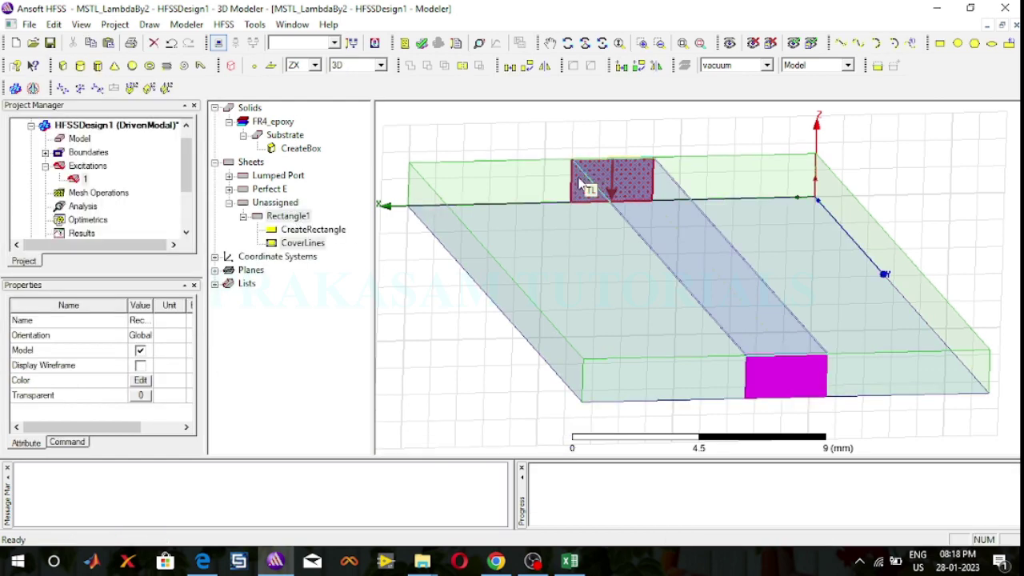
Step: Rename the new rectangle at the strip's far end as Port2
double_click(281, 224)
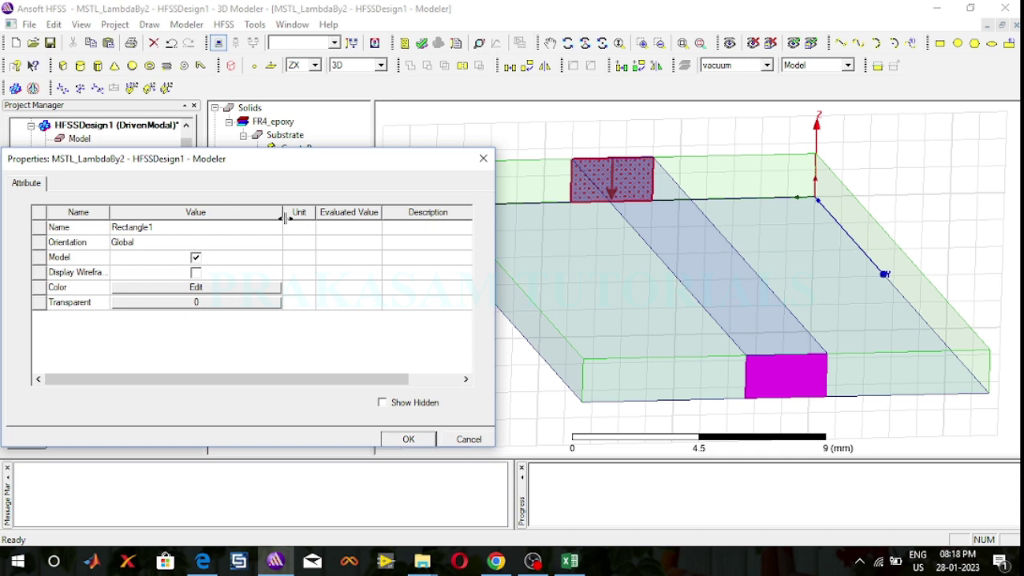
left_click(195, 228)
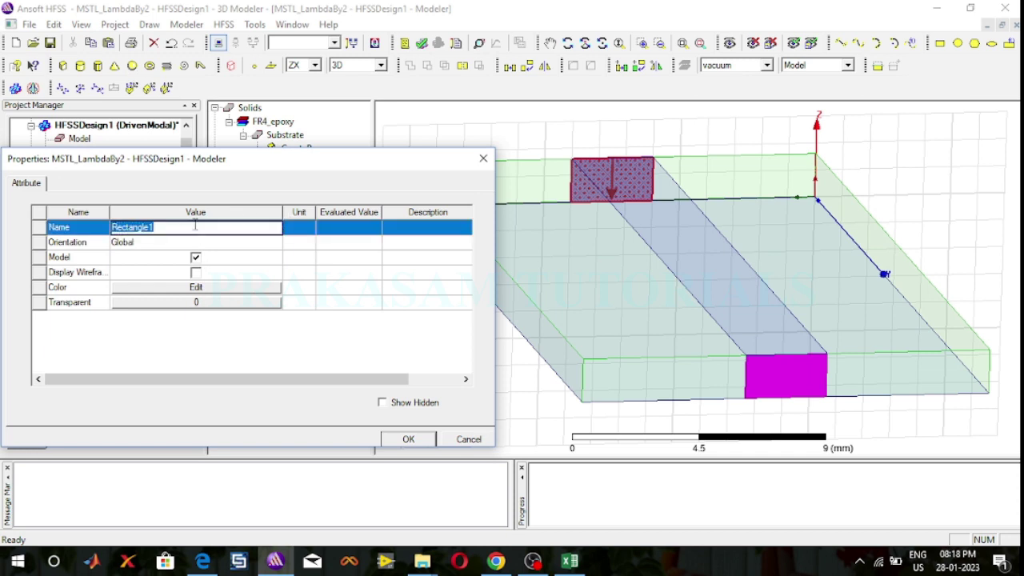
type("Port2")
left_click(231, 344)
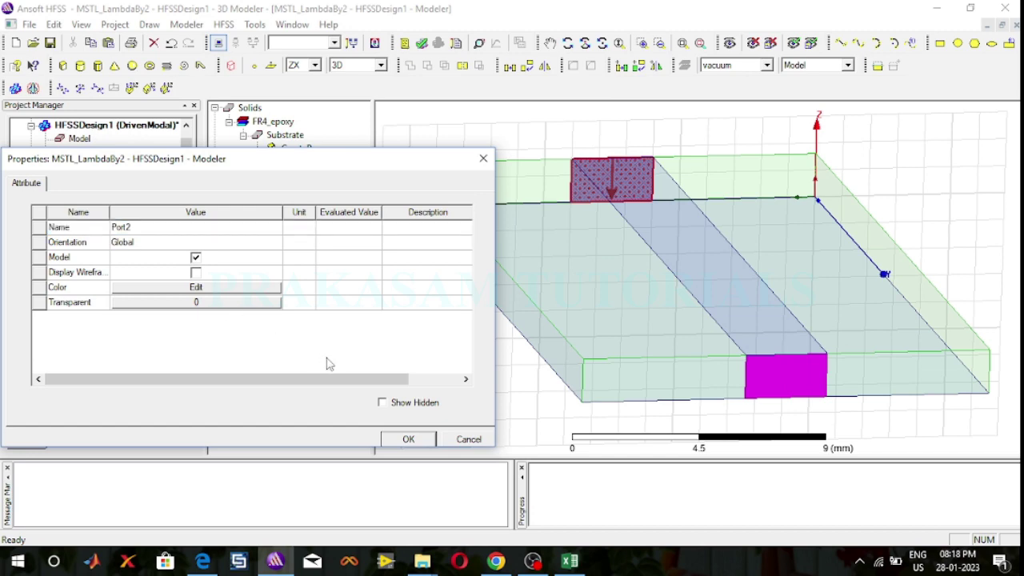
left_click(408, 439)
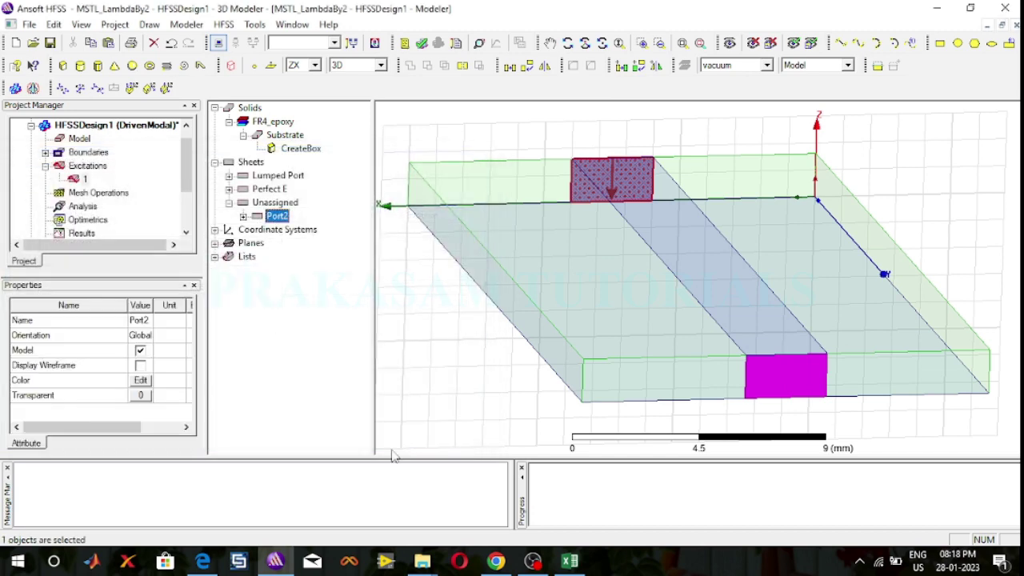
Step: Review the position, axis and size values in Port2's rectangle definition, keeping them as they are
left_click(243, 216)
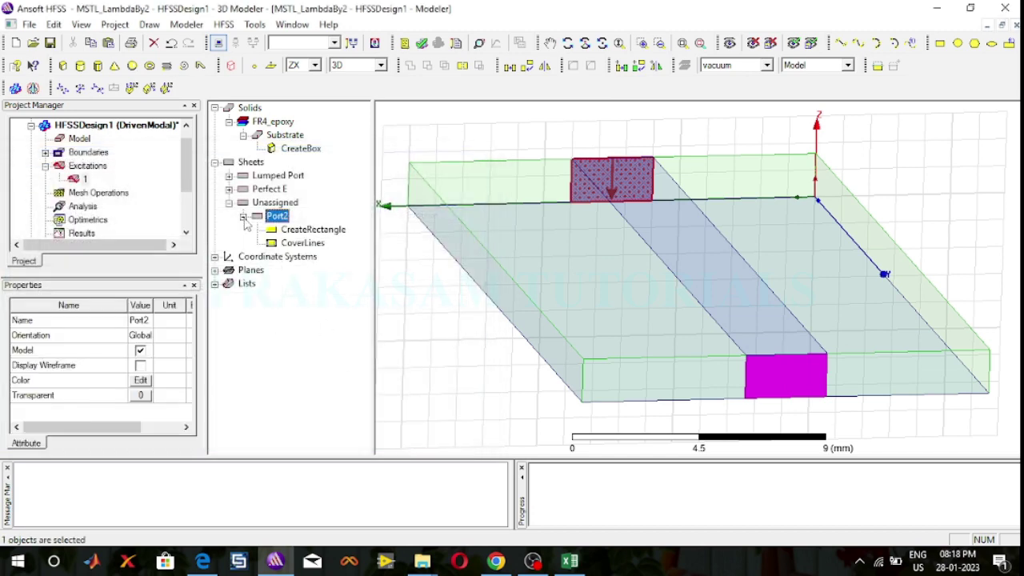
double_click(300, 230)
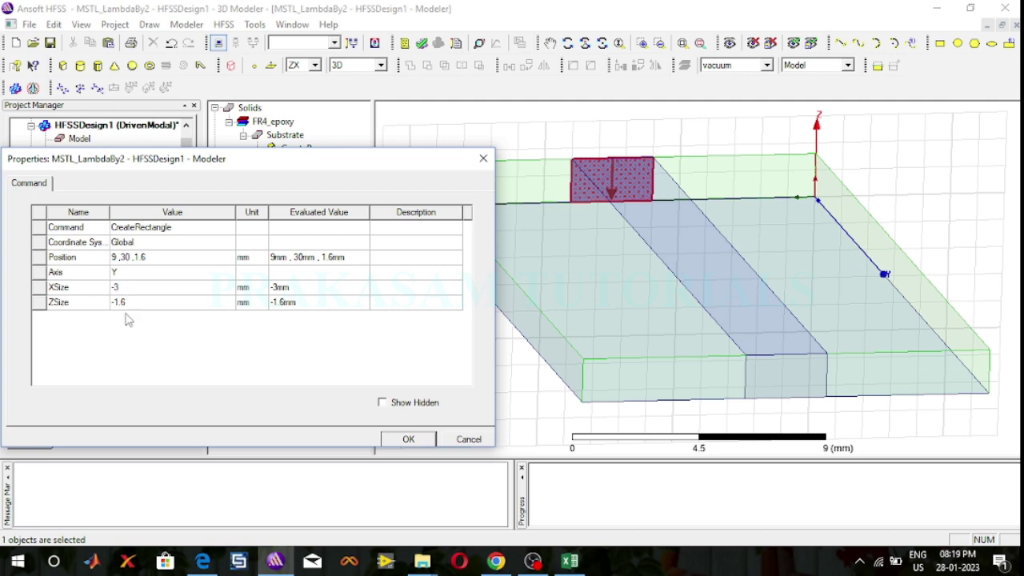
left_click(402, 442)
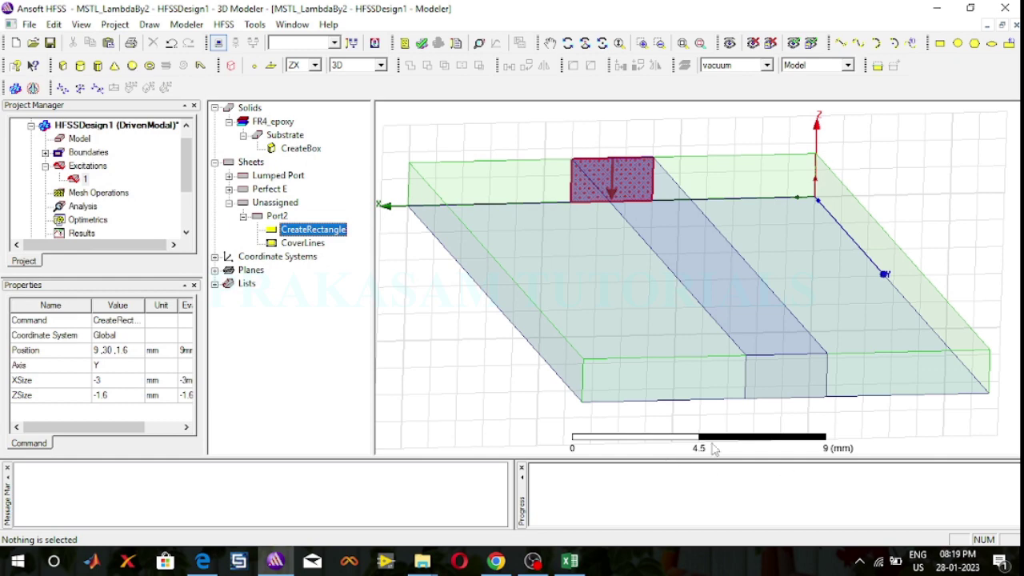
Step: Start assigning a lumped port excitation to Port2 with the default name 2, 50 ohm resistance and 0 ohm reactance
left_click(455, 428)
left_click(784, 385)
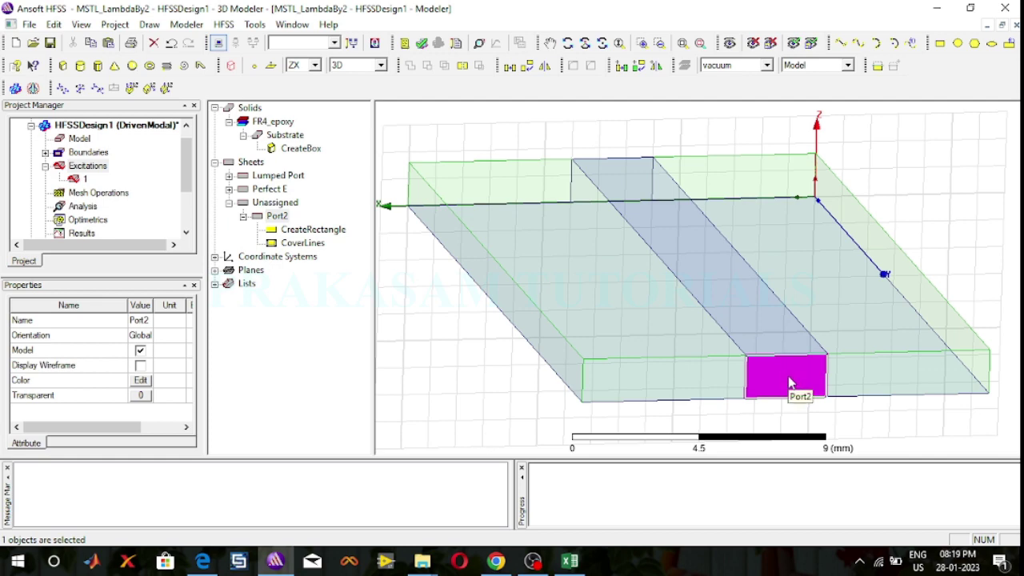
right_click(789, 382)
mouse_move(840, 296)
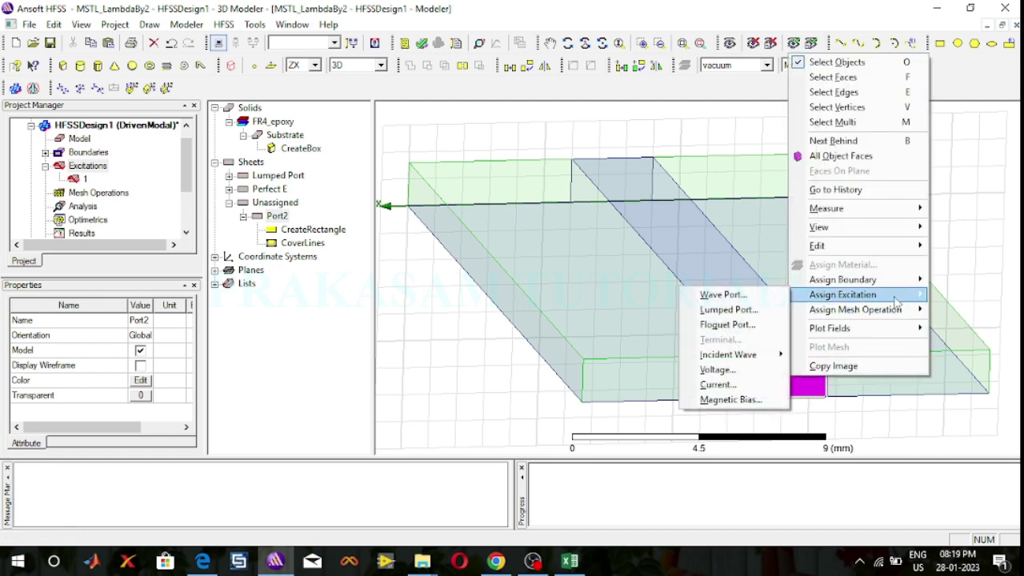
left_click(757, 310)
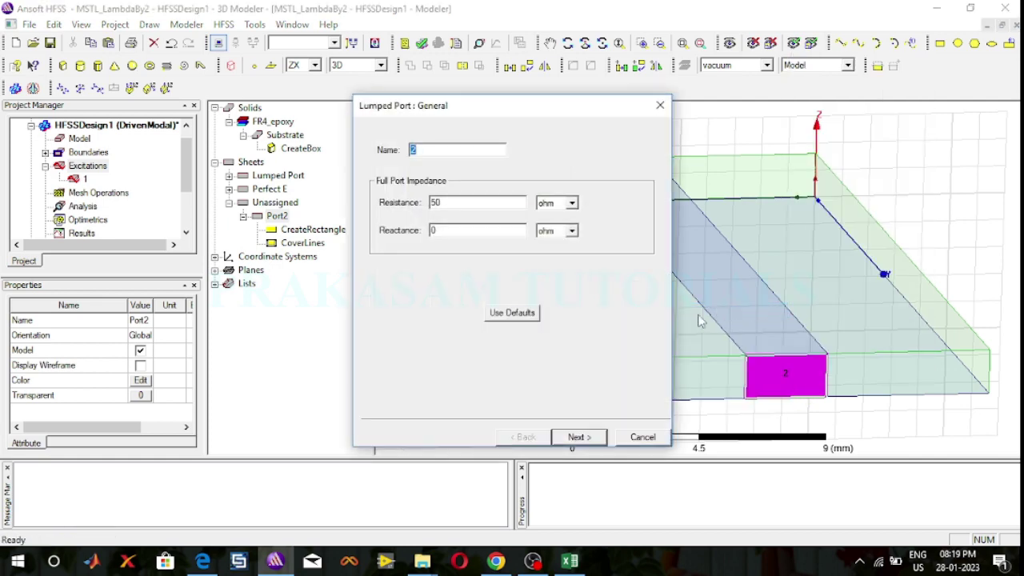
left_click(581, 438)
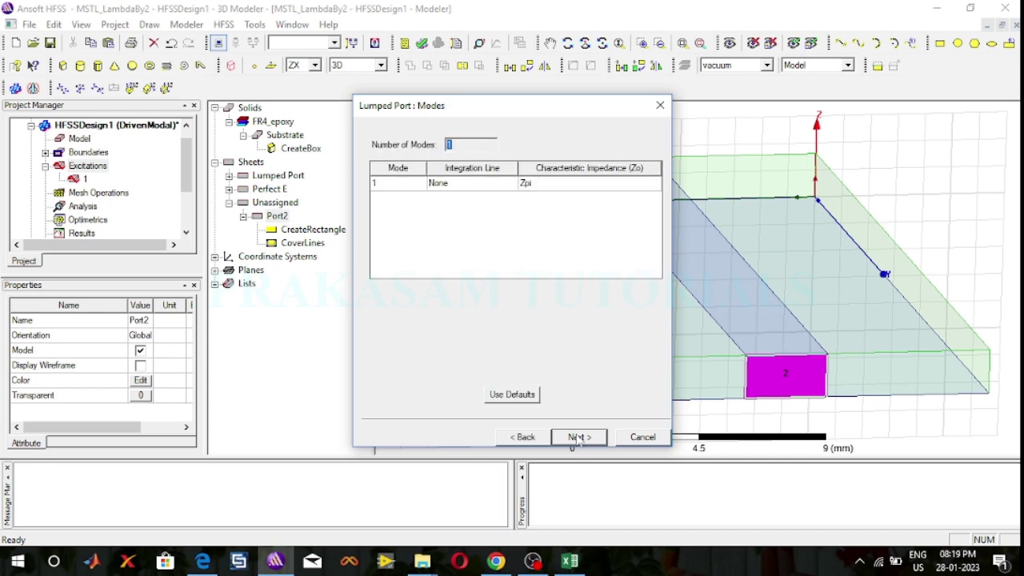
Step: Define port 2's integration line from the strip edge's midpoint to the ground edge's midpoint, and finish with all modes renormalized to 50 ohm
left_click(478, 185)
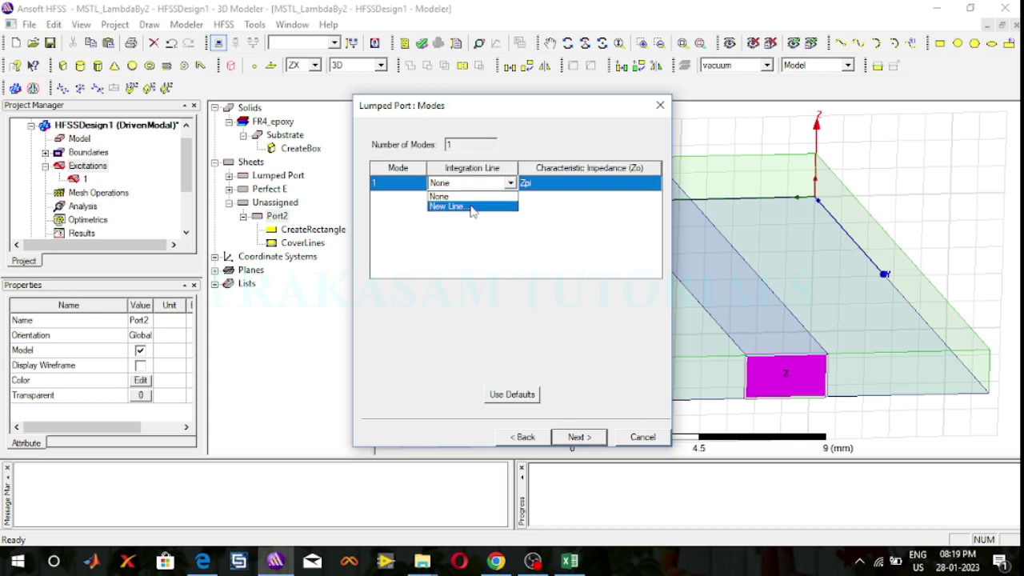
left_click(473, 207)
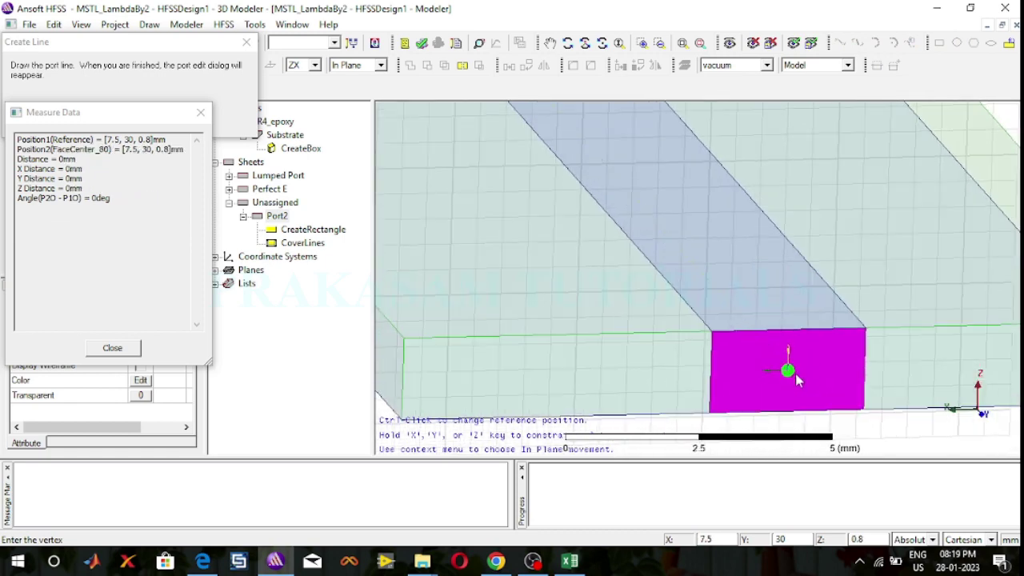
left_click(790, 336)
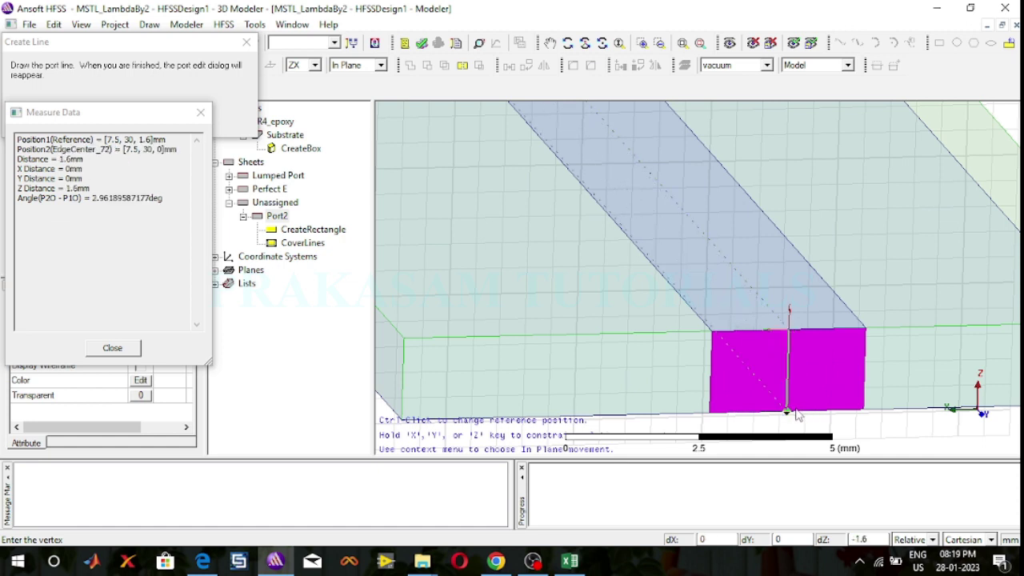
left_click(787, 414)
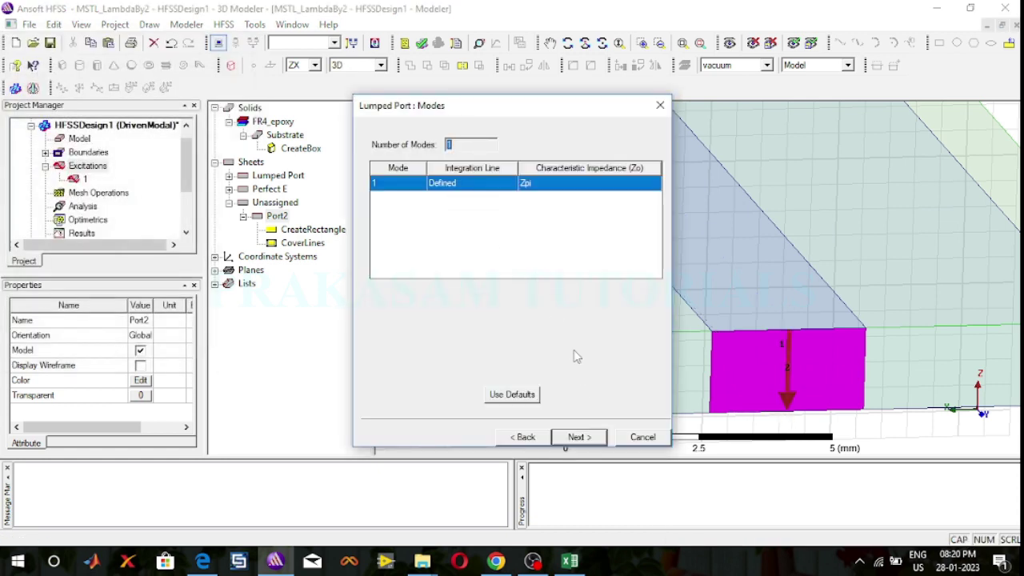
left_click(582, 437)
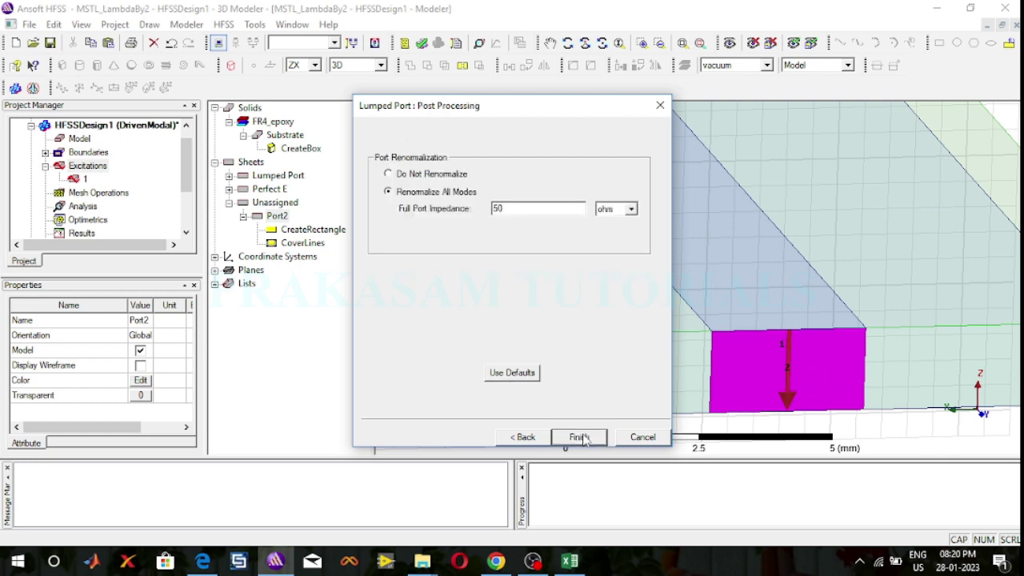
left_click(579, 438)
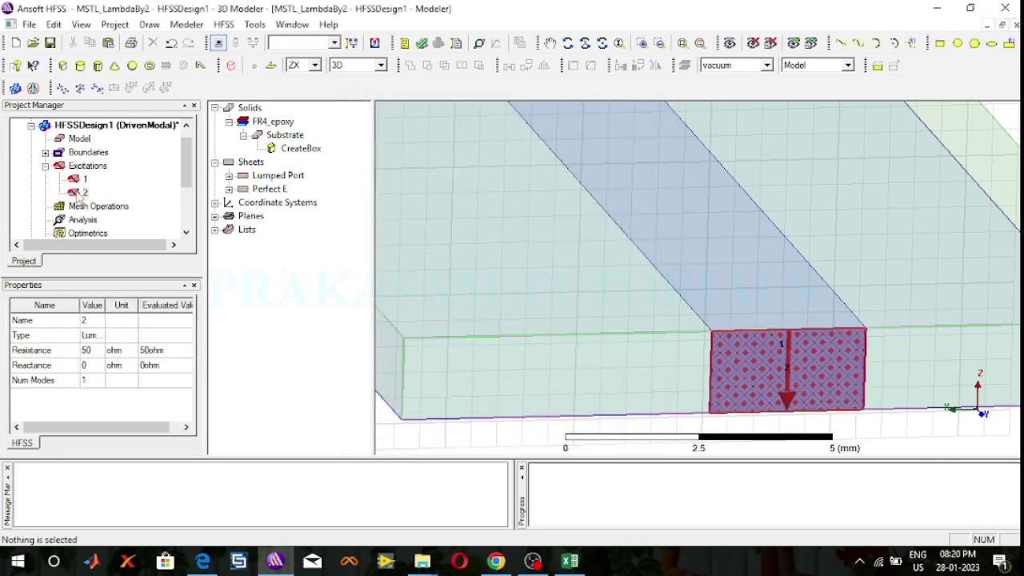
Step: Highlight lumped port 2 and check its face and integration line against the whole model from several angles
left_click(81, 193)
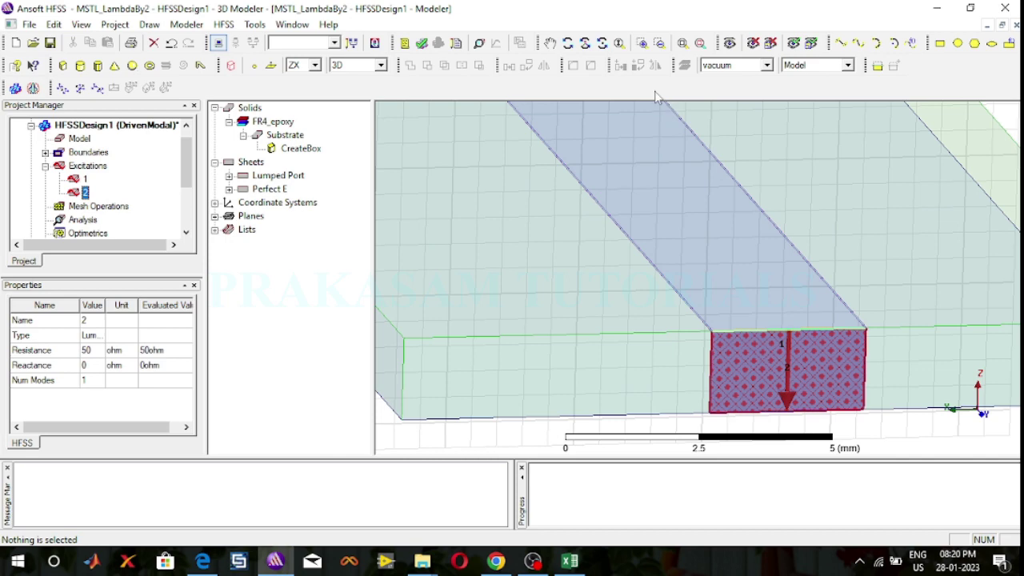
left_click(566, 43)
left_click(682, 43)
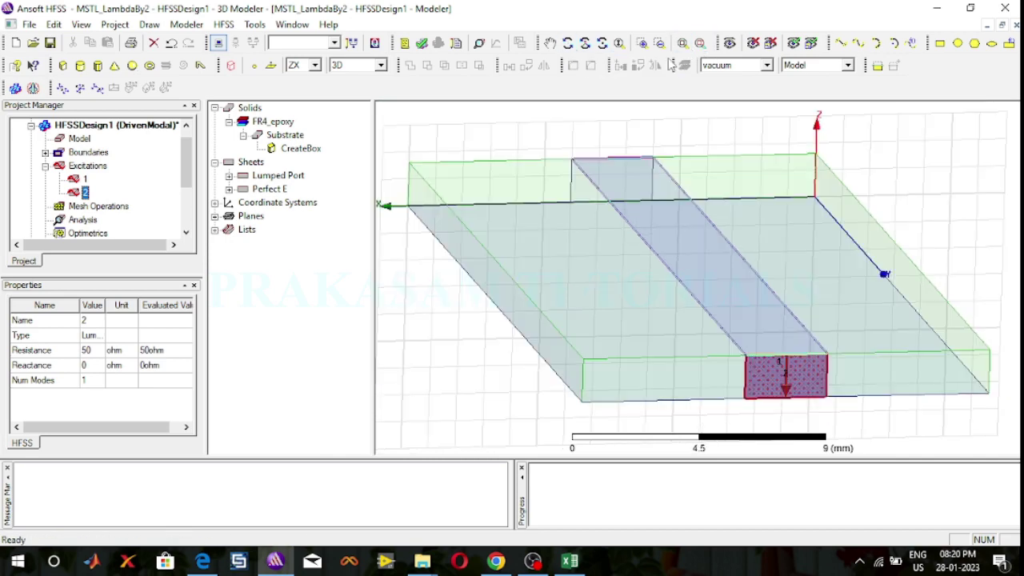
left_click(566, 42)
mouse_move(726, 332)
left_mouse_down()
mouse_move(834, 319)
mouse_move(914, 355)
mouse_move(957, 395)
left_mouse_up()
left_click(569, 46)
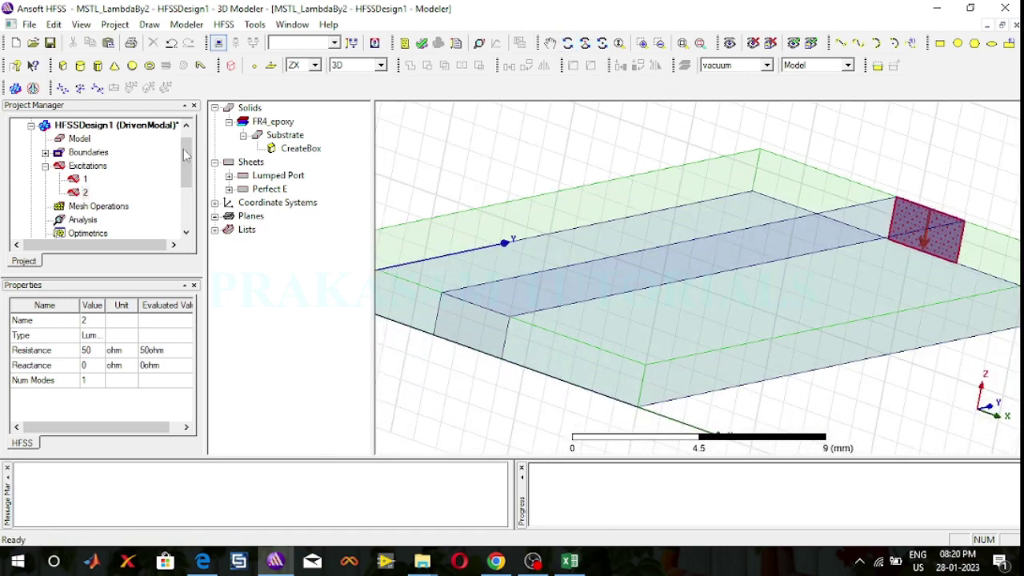
Step: Highlight lumped ports 1 and 2 and the PerfE1 and PerfE2 boundaries in turn to check their assigned faces, then clear the selection
left_click(76, 179)
left_click(82, 192)
left_click(46, 153)
left_click(93, 166)
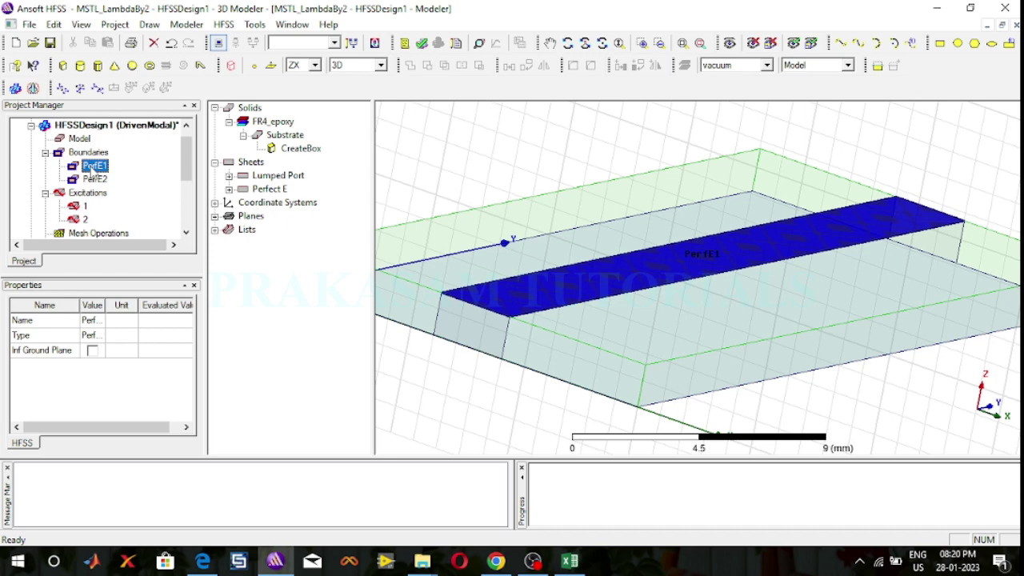
left_click(94, 179)
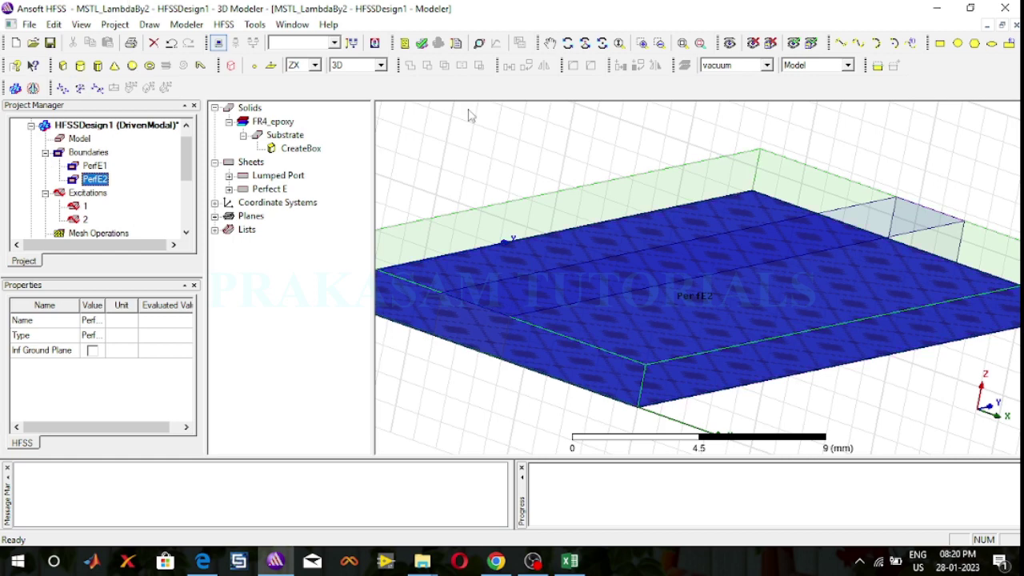
left_click(548, 118)
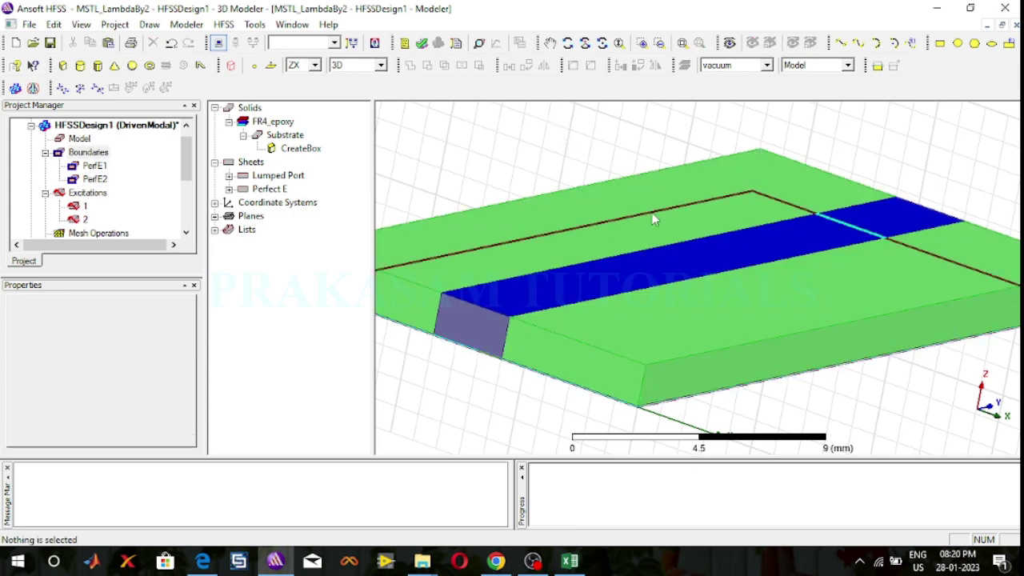
Step: Set the drawing plane to XY
left_click(684, 45)
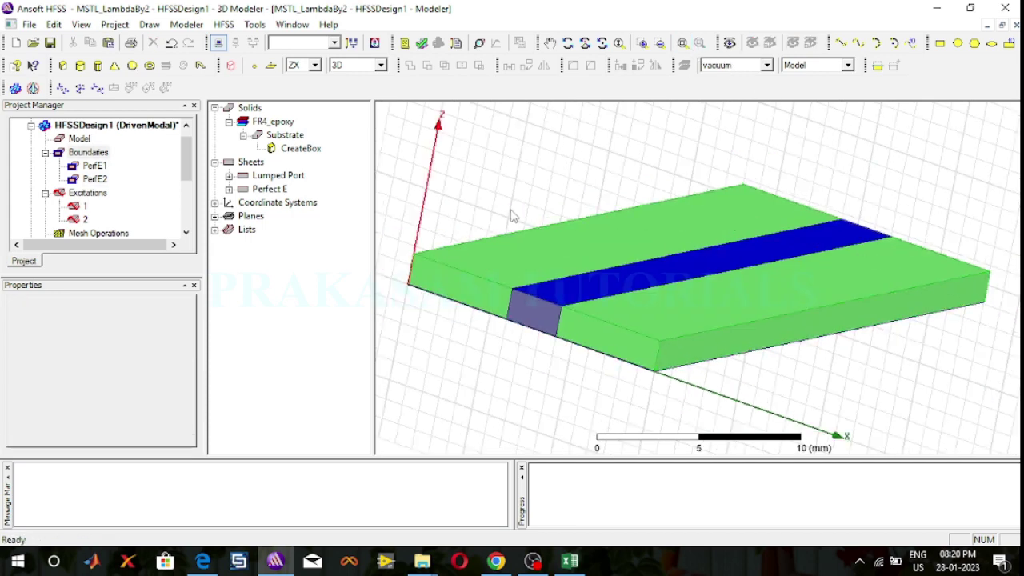
left_click(315, 65)
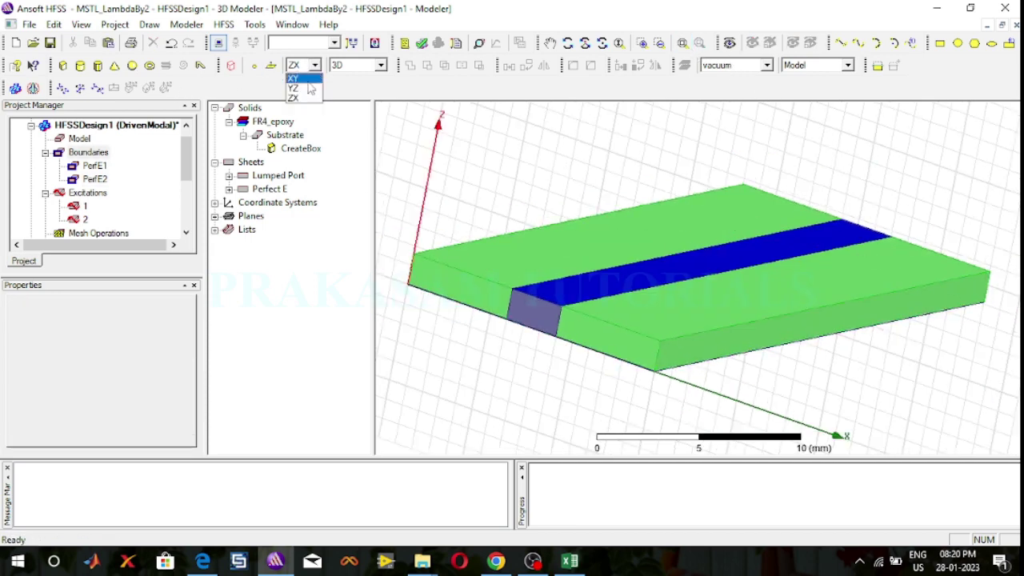
left_click(308, 77)
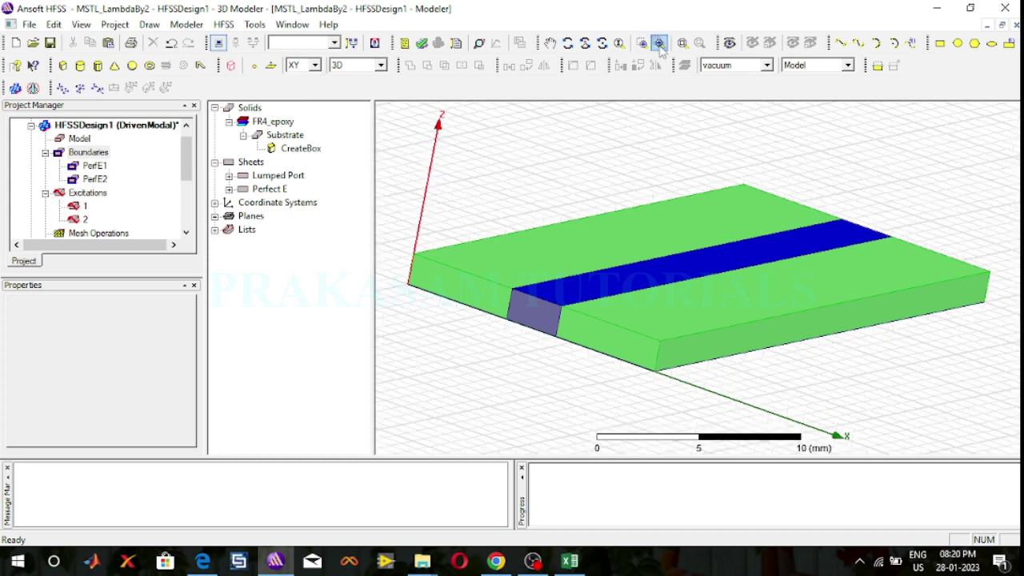
scroll(789, 199, "down", 3)
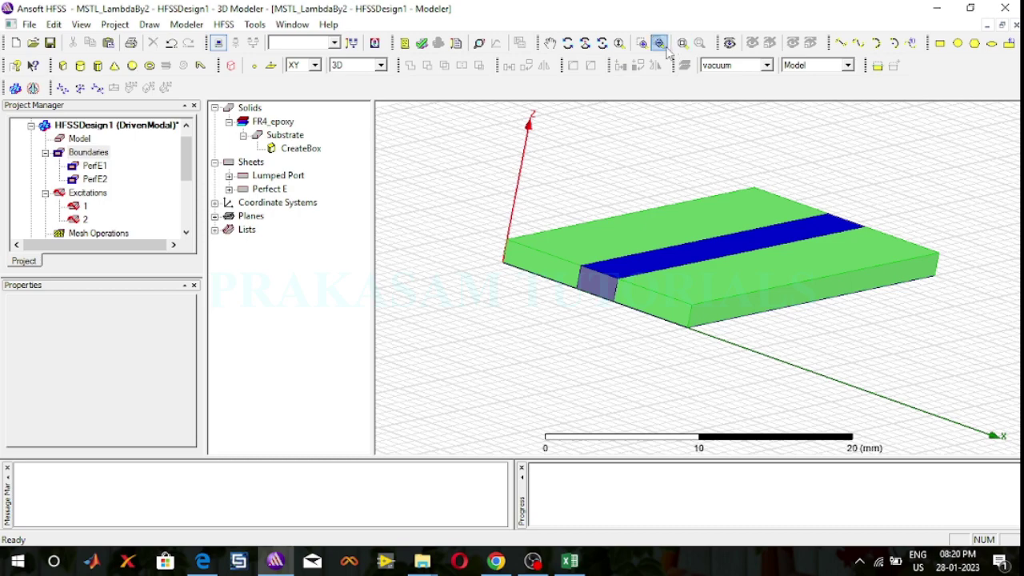
left_click(567, 42)
left_click_drag(701, 193, 697, 239)
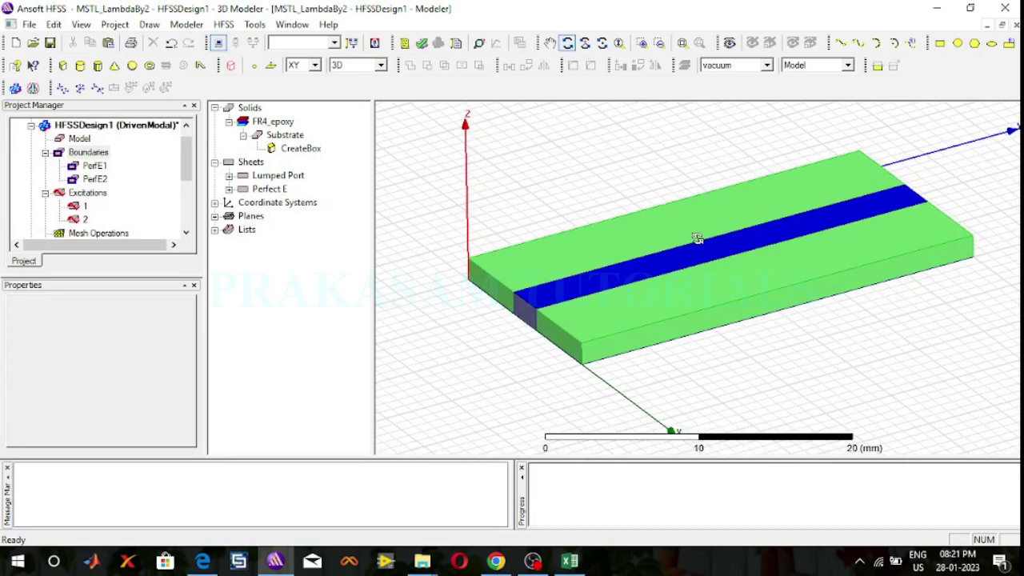
Step: Draw a box about 13 × 8 × 1 mm on the XY plane beside the substrate
left_click(567, 43)
left_click(542, 290)
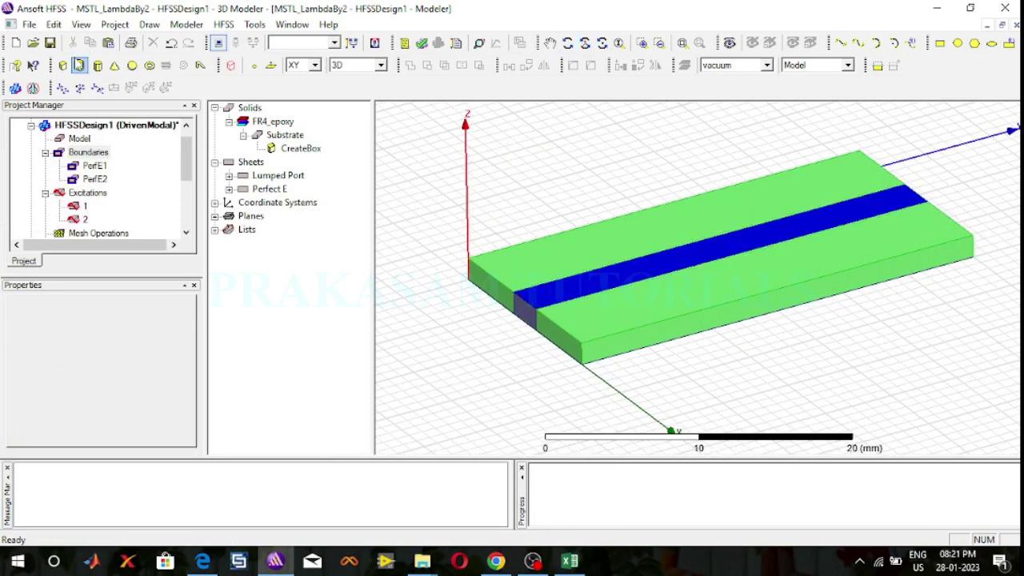
left_click(63, 67)
left_click(514, 152)
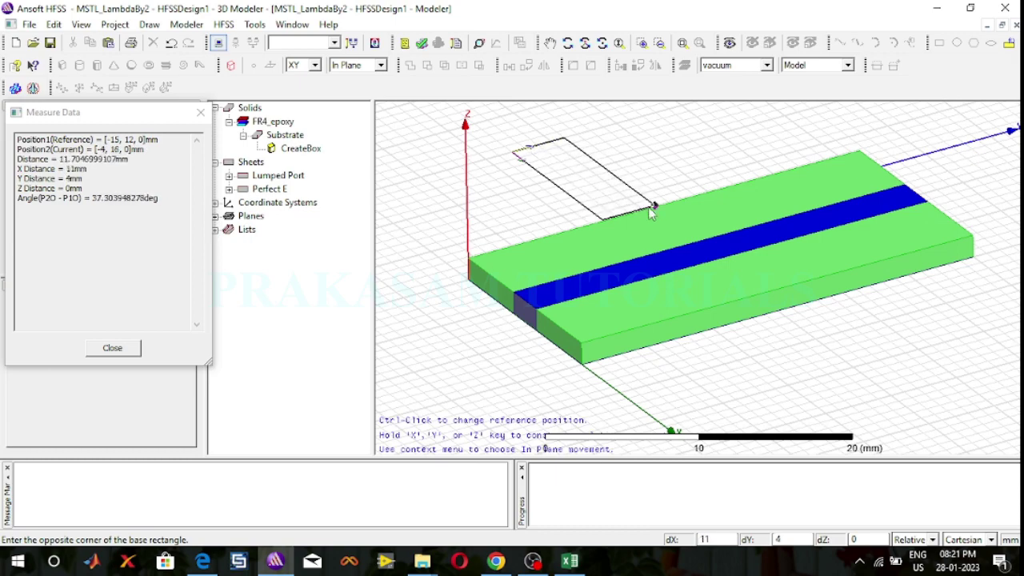
left_click(711, 195)
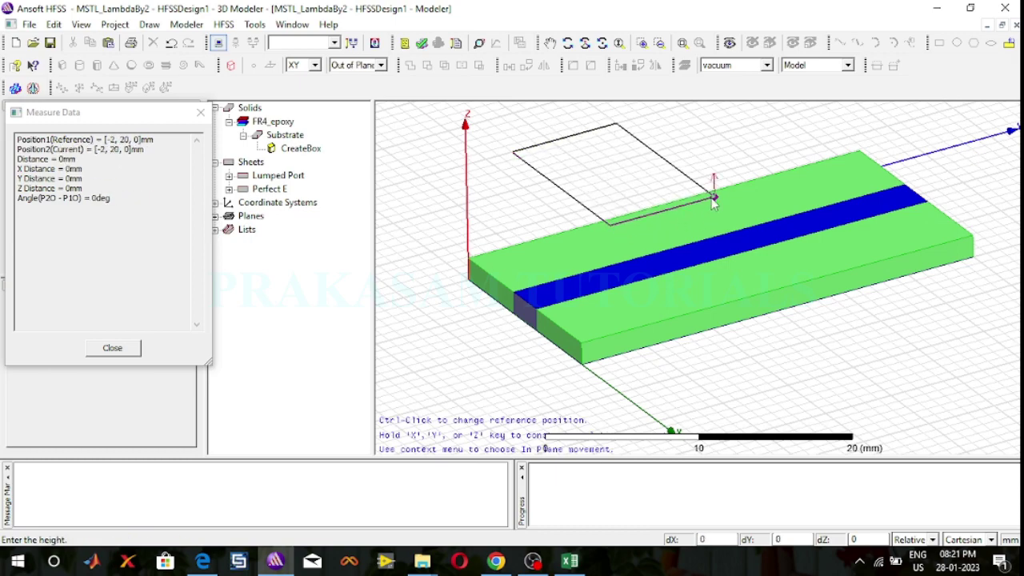
left_click(712, 192)
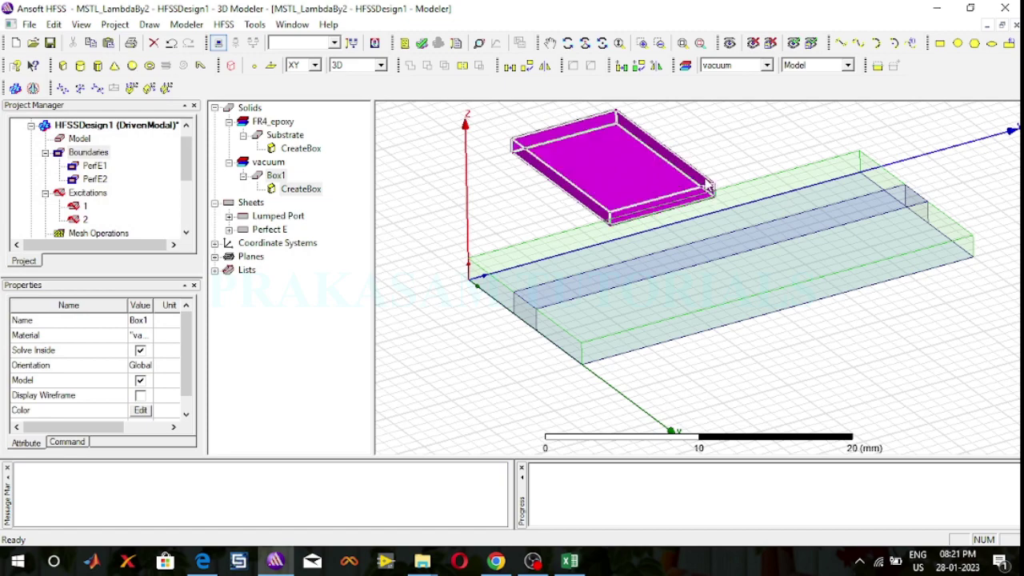
Step: Rename the new box RadBoundary and assign air as its material
left_click(275, 175)
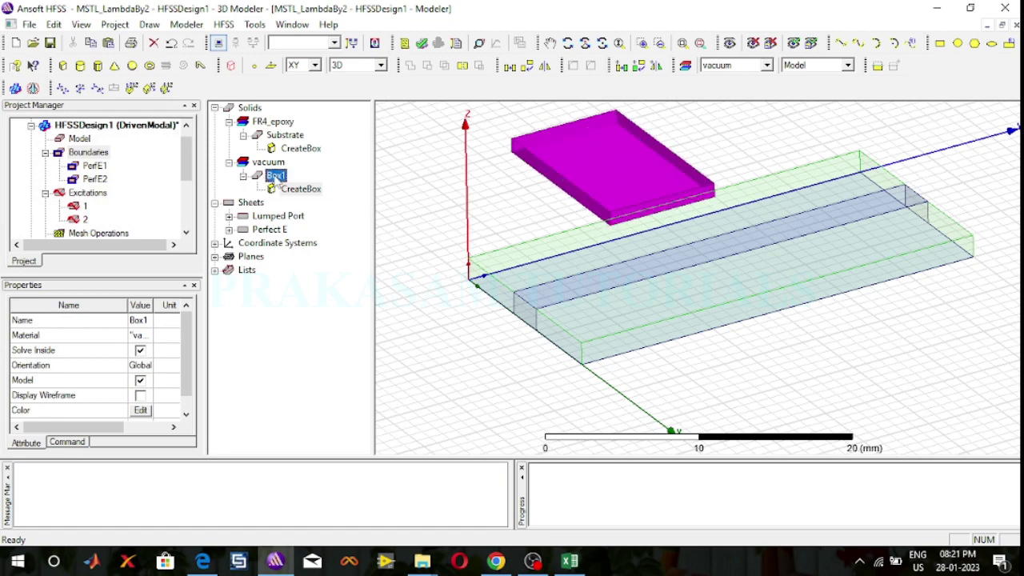
double_click(275, 175)
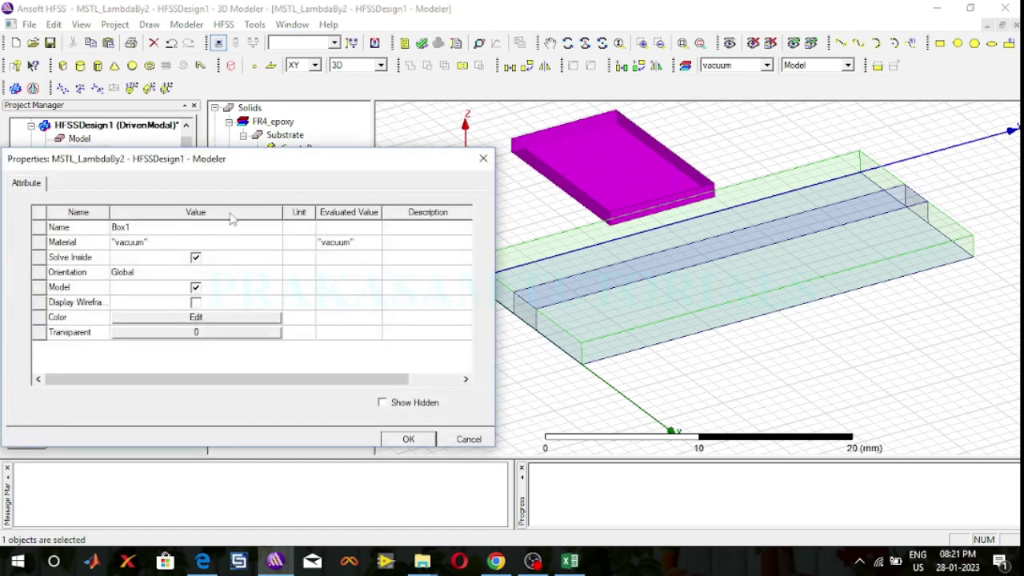
left_click(162, 228)
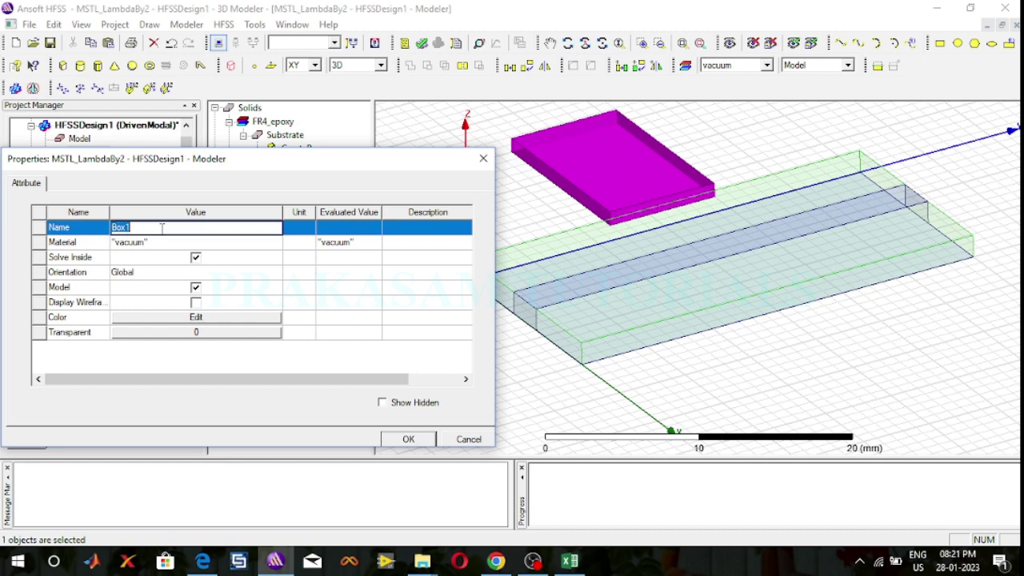
type("dBoundary")
left_click(158, 242)
left_click(142, 257)
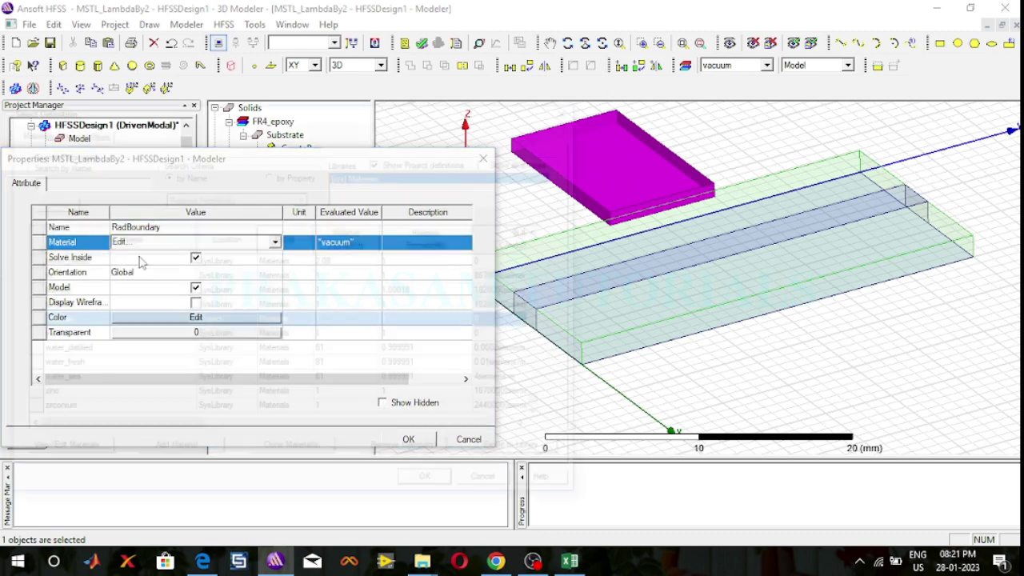
left_click(83, 183)
type("air")
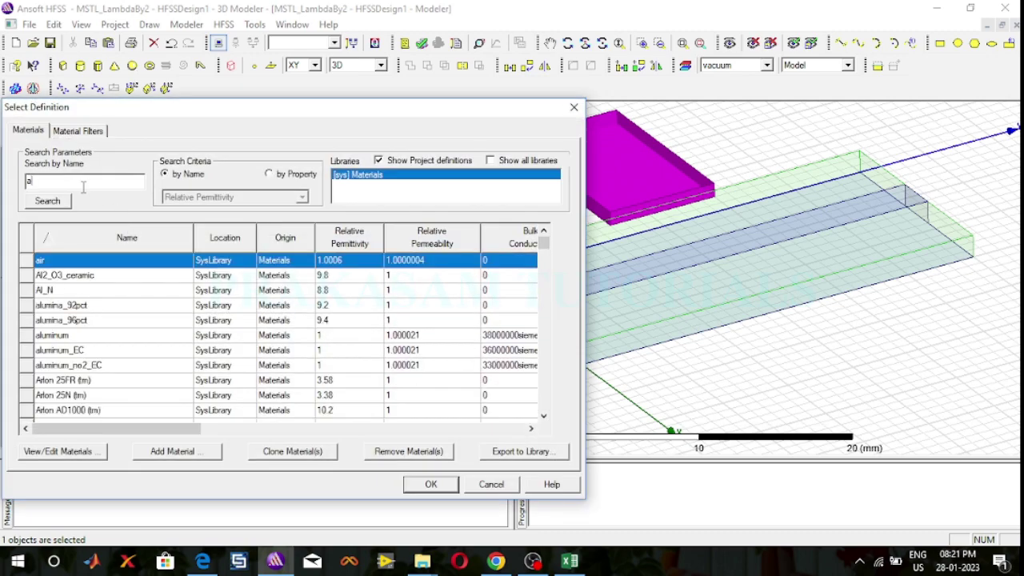
left_click(419, 486)
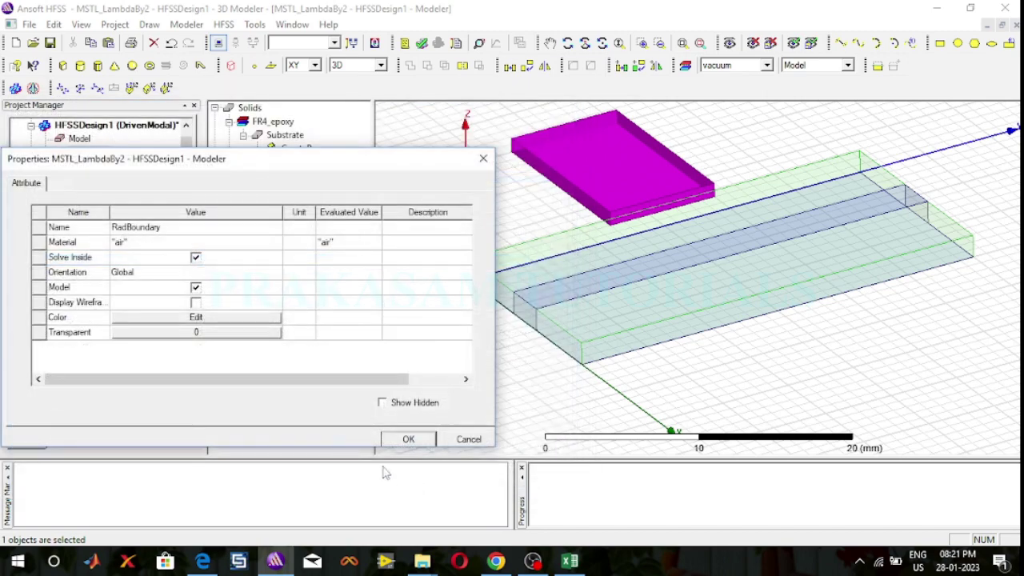
Step: Give the RadBoundary box a light yellow colour and a transparency of 0.9
left_click(210, 318)
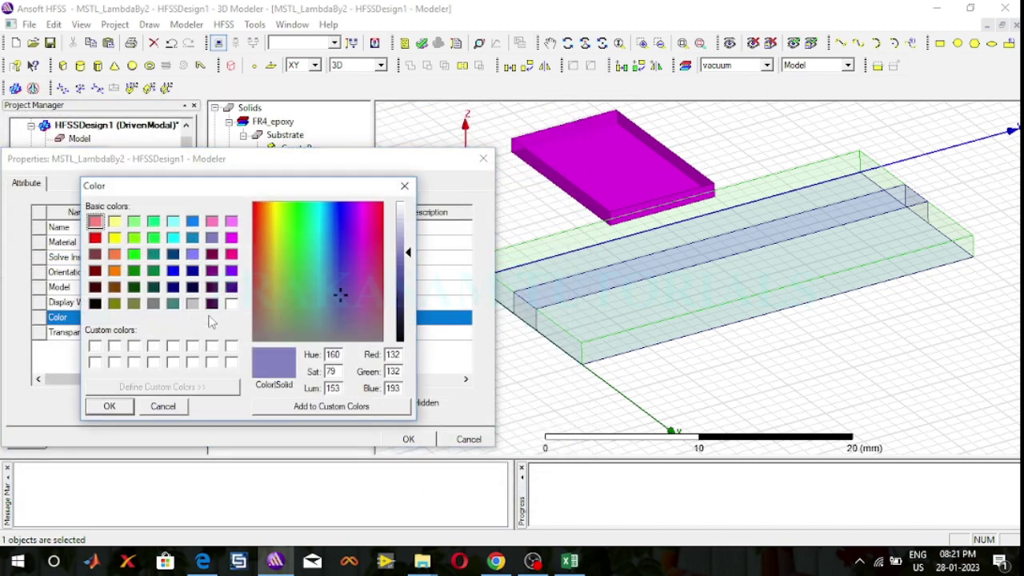
left_click(115, 222)
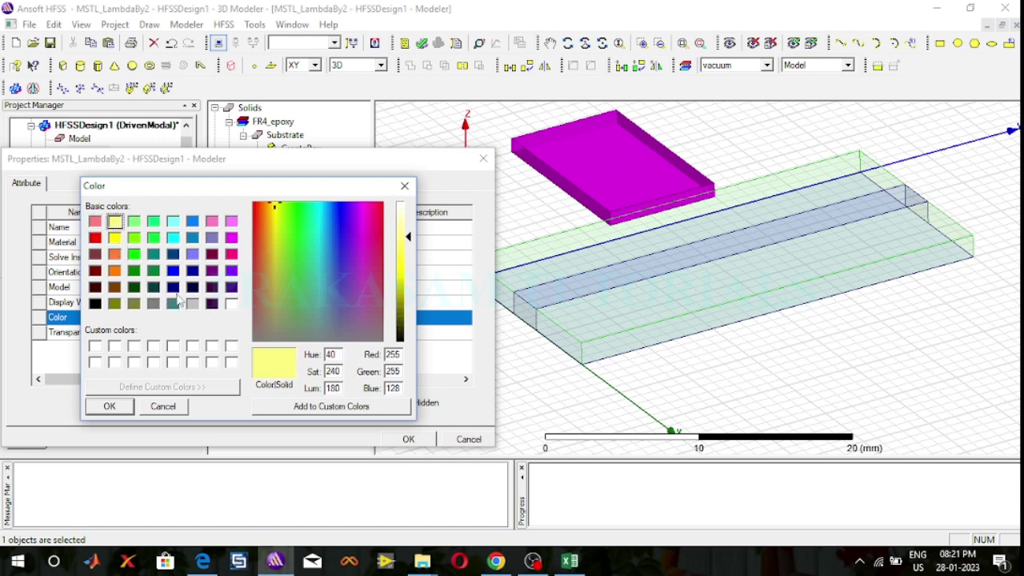
left_click(110, 406)
left_click(183, 335)
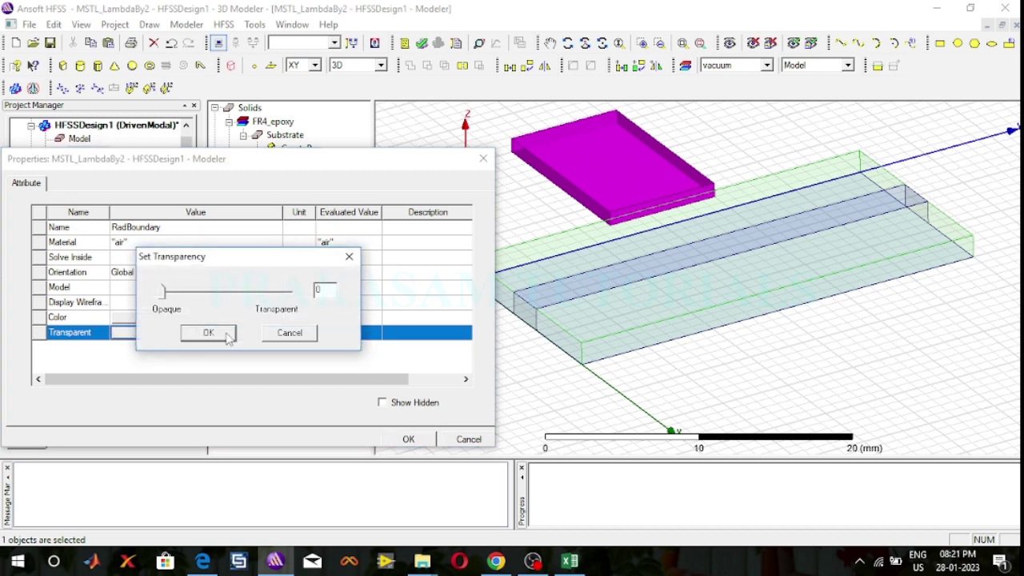
left_click(335, 290)
type(".9")
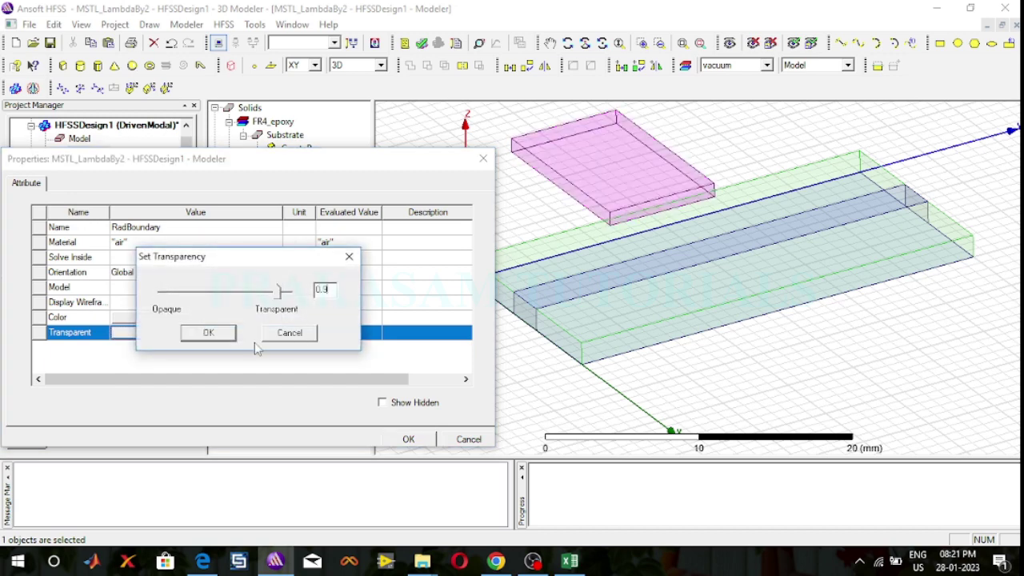
left_click(208, 335)
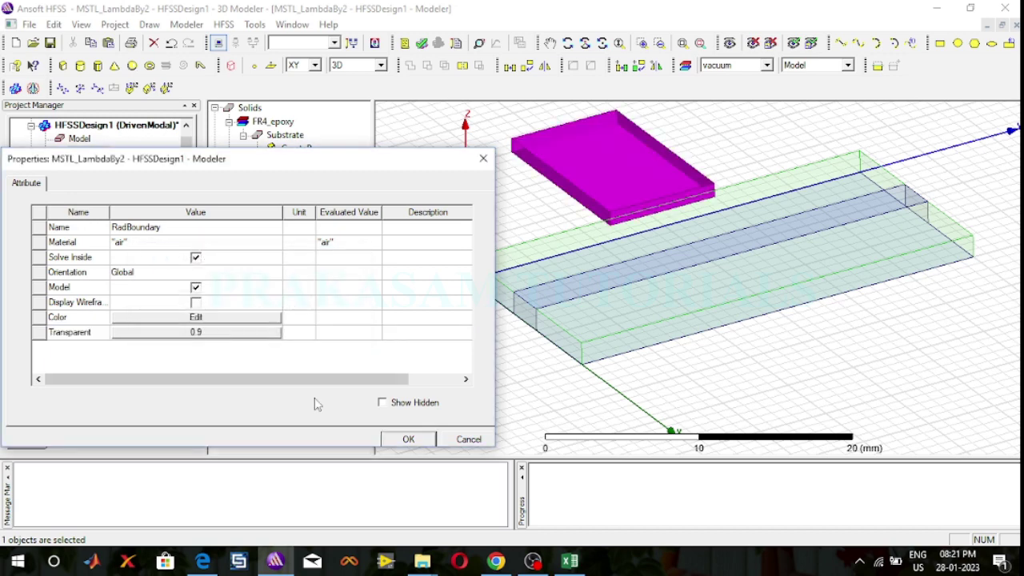
left_click(409, 439)
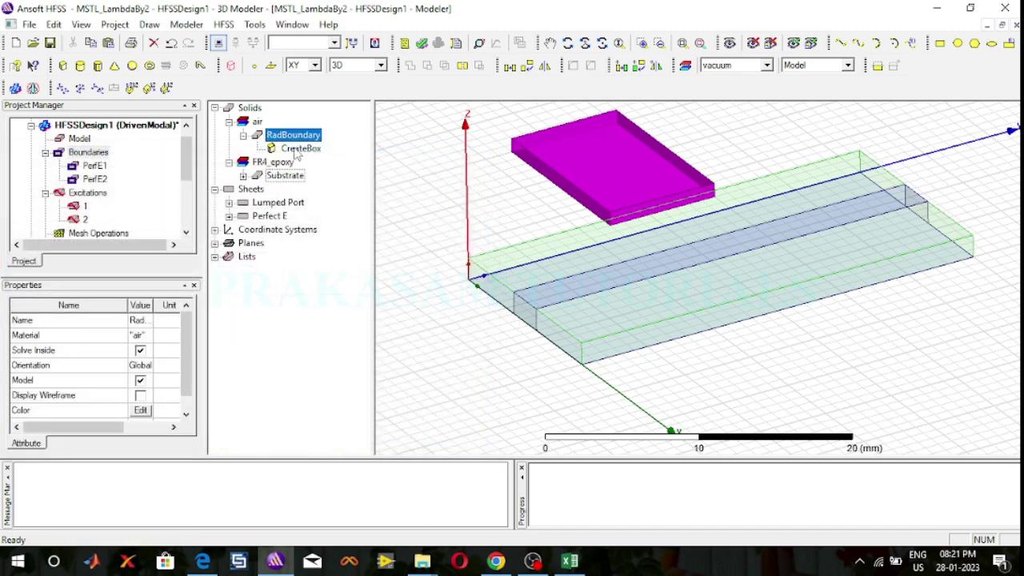
Step: Set the RadBoundary box's X size to 30 mm, Y size to 50 mm and Z size to 30 mm
double_click(297, 150)
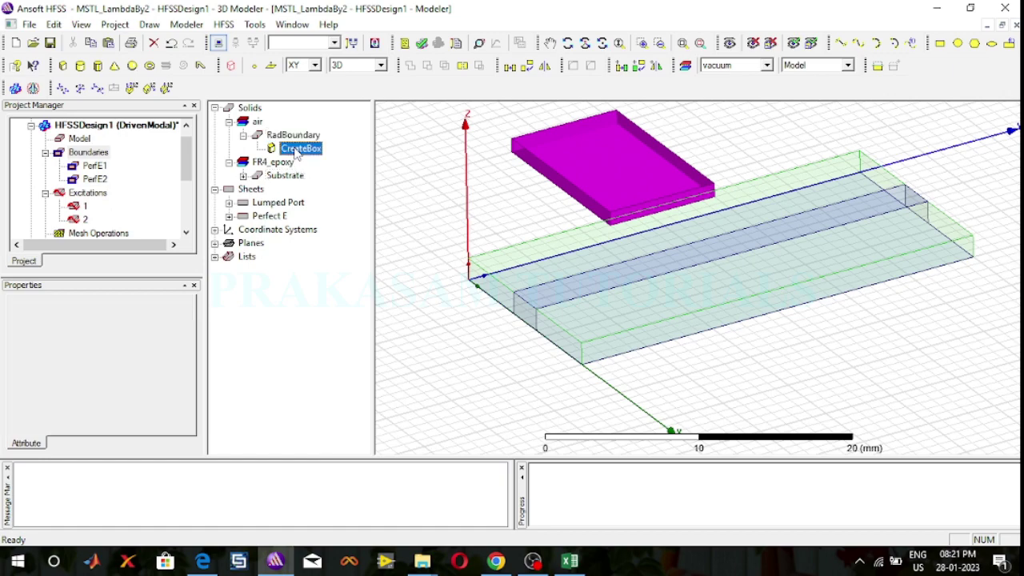
left_click_drag(296, 159, 373, 164)
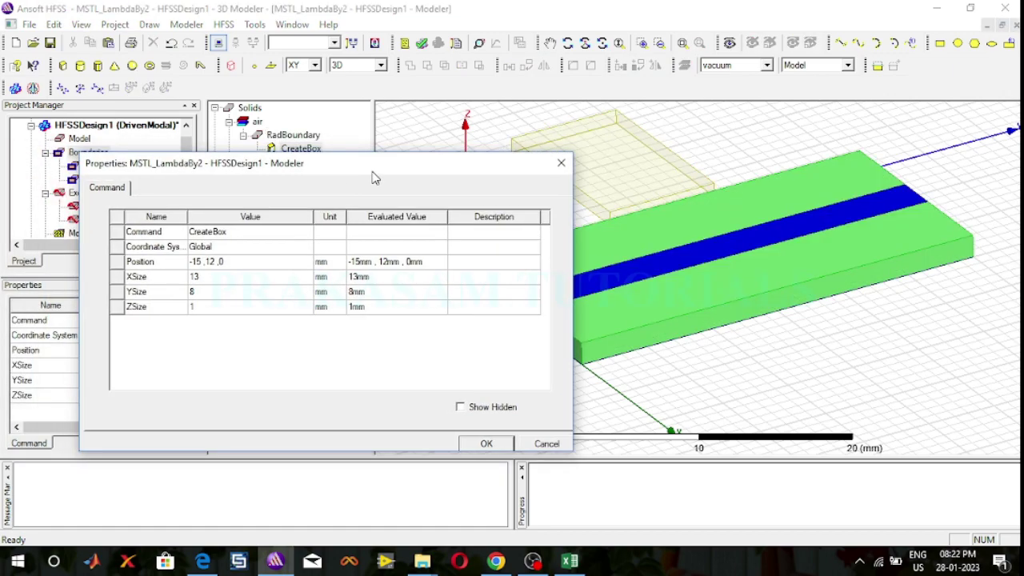
left_click(221, 278)
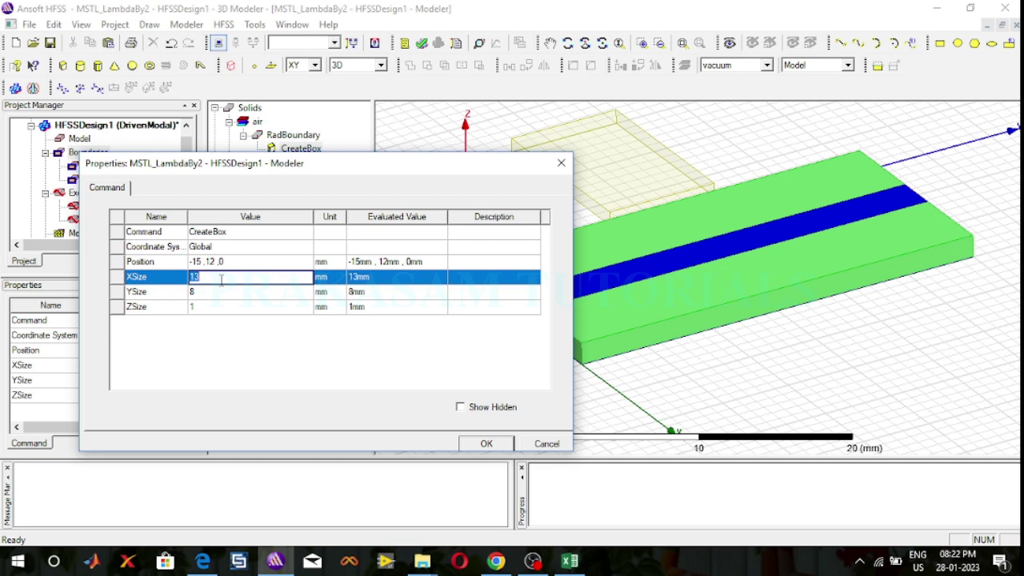
type("30")
left_click(218, 291)
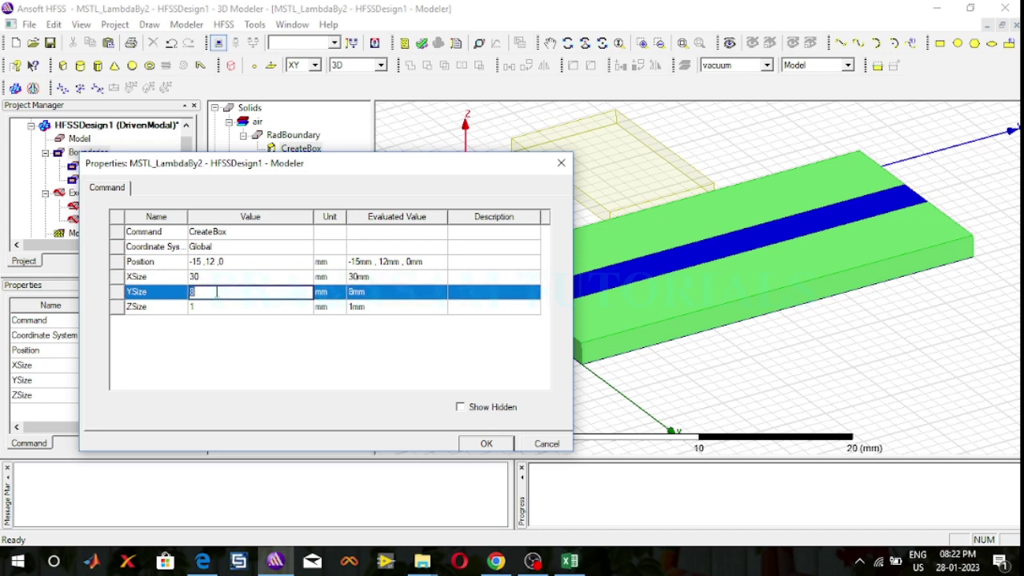
type("50")
left_click(206, 306)
type("30")
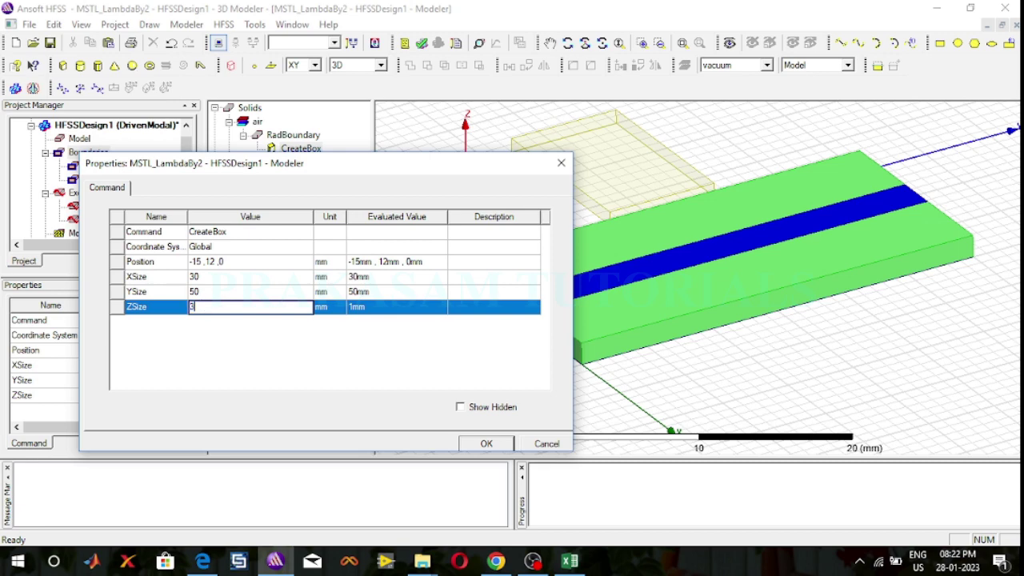
Step: Set the RadBoundary box's position to -15, -25, -15 mm
left_click(234, 260)
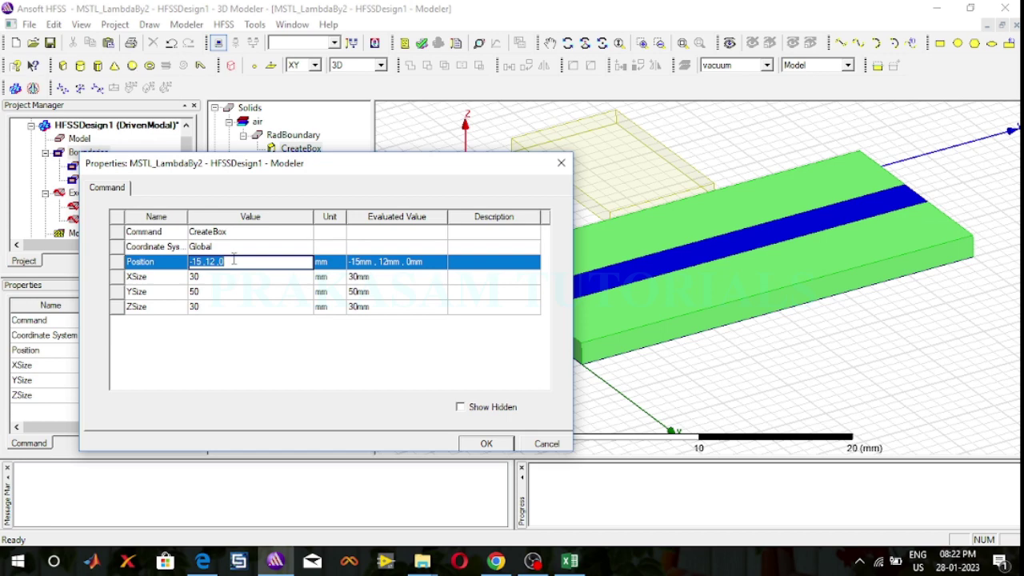
type("-15, -25, -15")
left_click(479, 445)
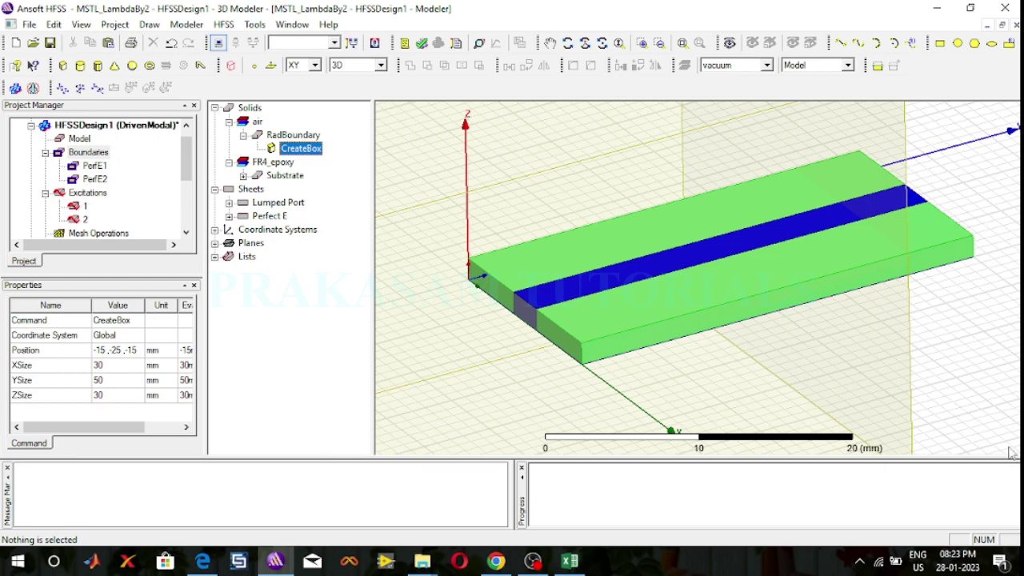
Step: Try a Y position of 25 mm for the RadBoundary box
left_click(684, 44)
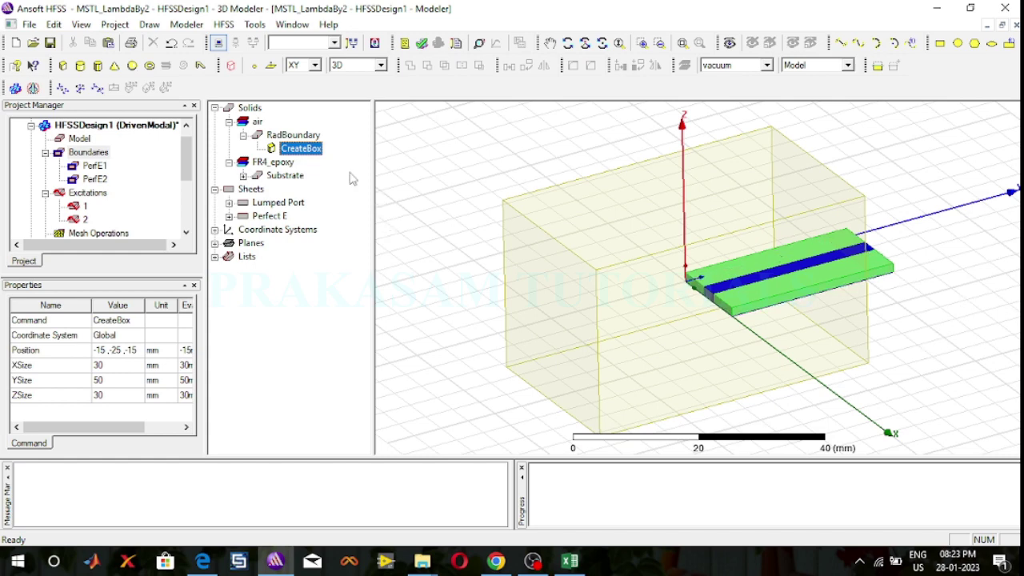
double_click(307, 148)
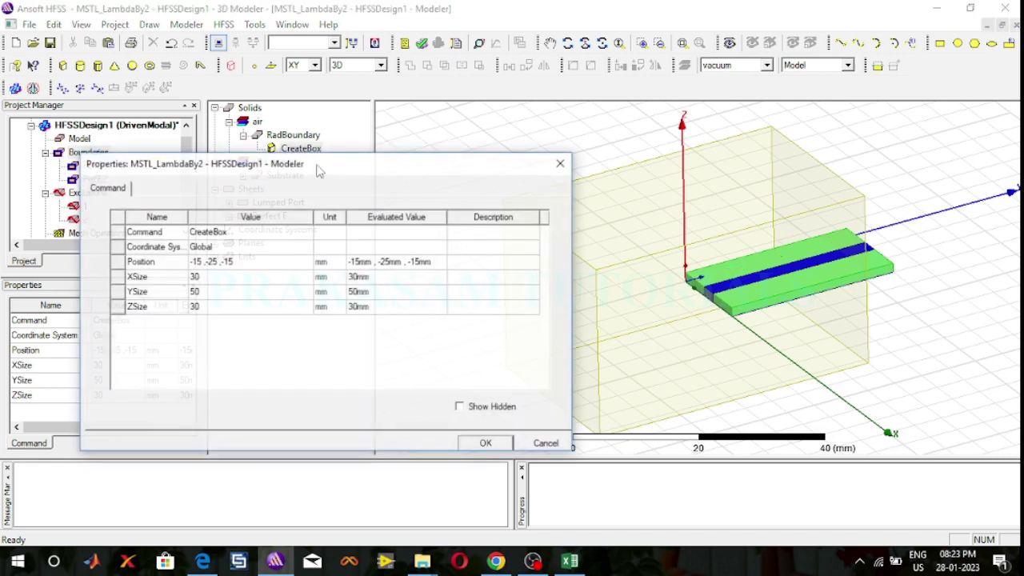
left_click(209, 262)
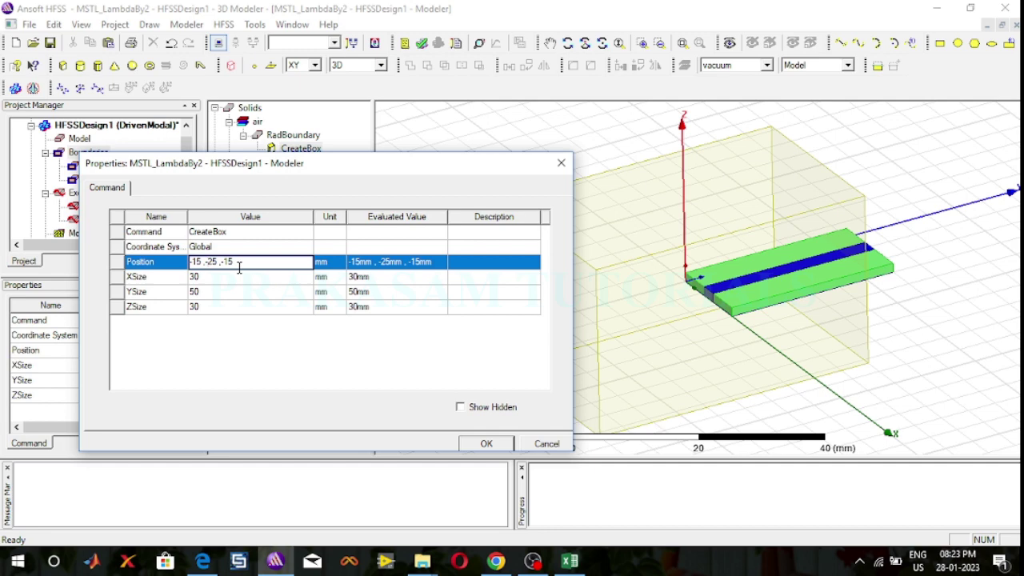
key("BackSpace")
left_click(472, 445)
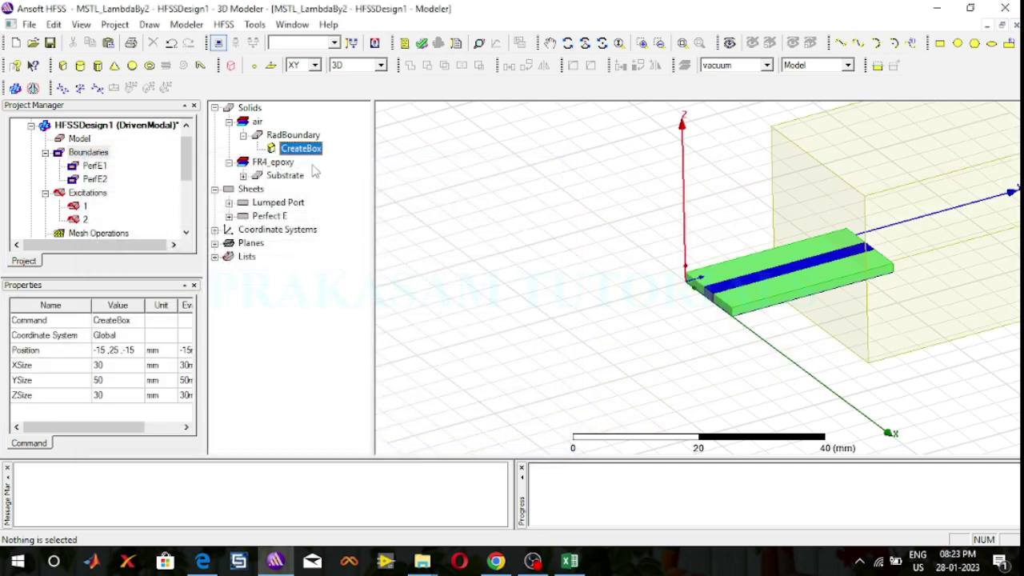
Step: Set the RadBoundary box's Y position to -7.5 mm, keeping its X and Z coordinates
double_click(301, 150)
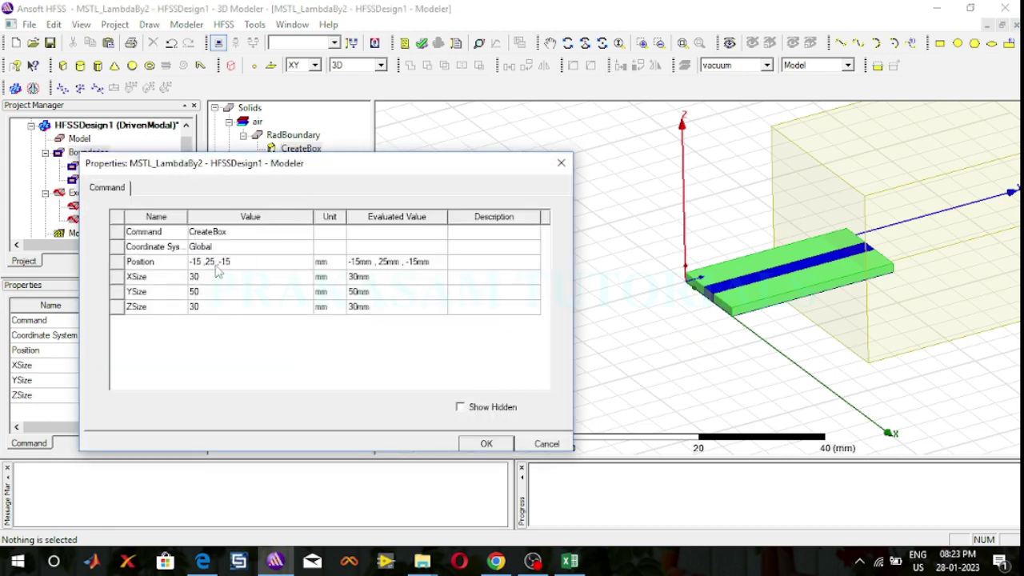
left_click(207, 264)
left_click(206, 262)
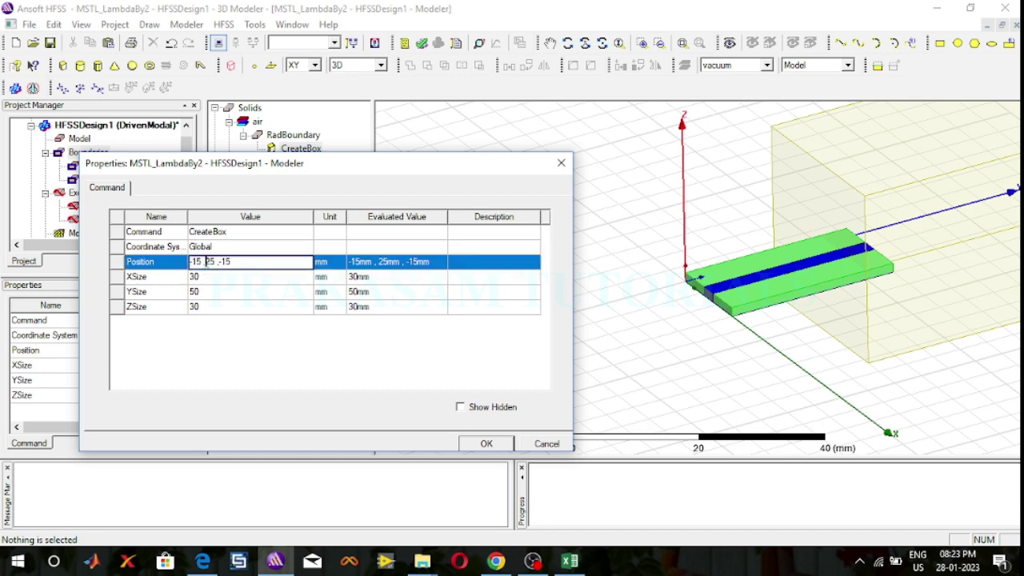
double_click(209, 262)
type("7")
key("BackSpace")
type("-7.5")
key("Tab")
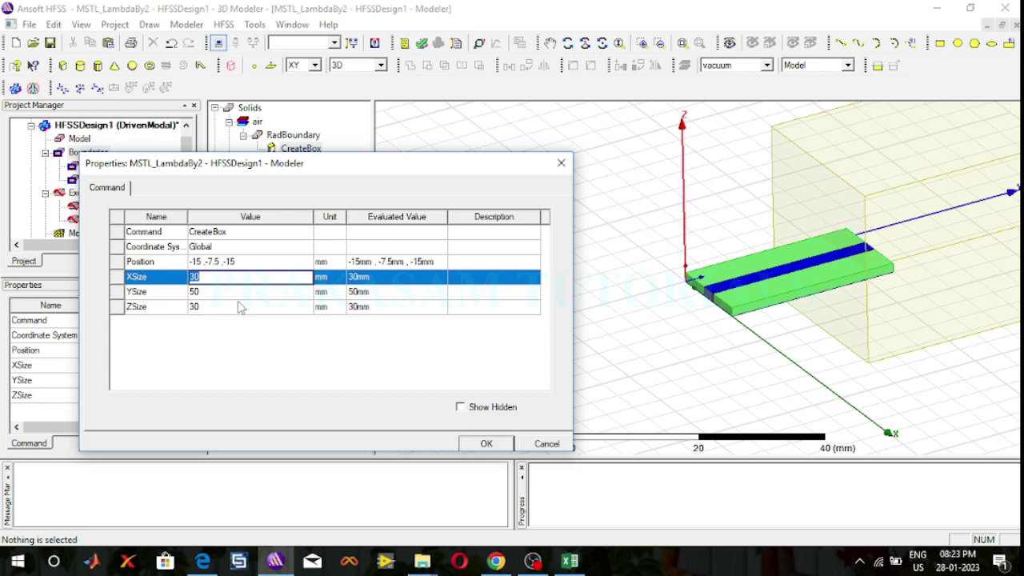
left_click(485, 443)
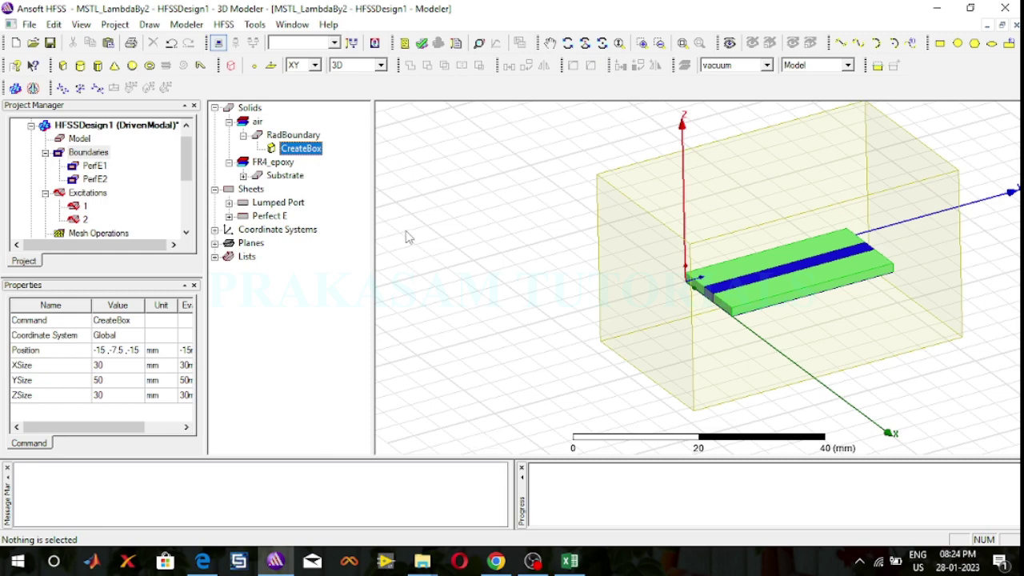
Step: Set the RadBoundary box's X position to -7.5 mm, keeping its Y and Z coordinates
double_click(315, 154)
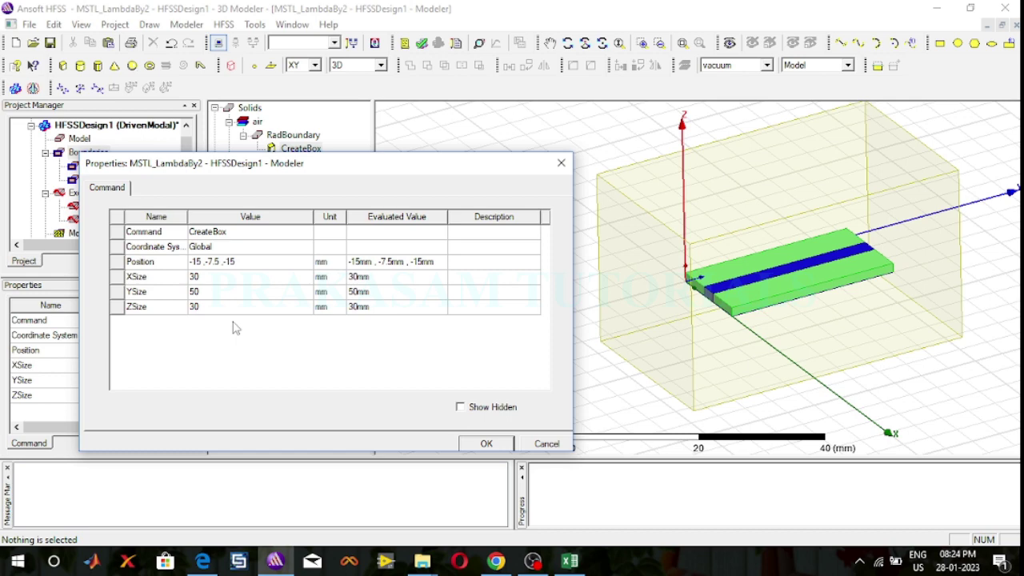
left_click(202, 263)
left_click_drag(203, 263, 193, 263)
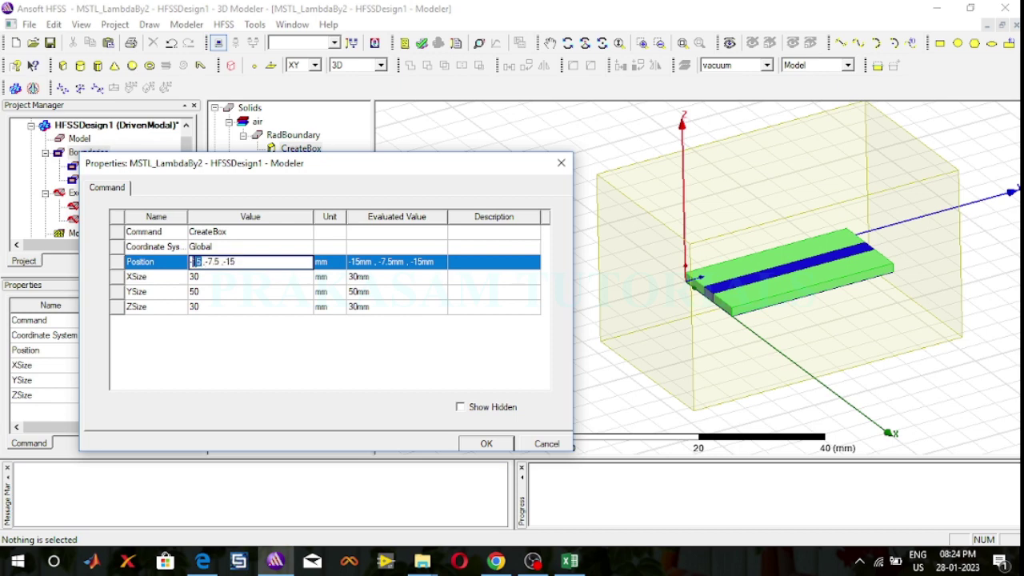
type("7.5")
left_click(488, 443)
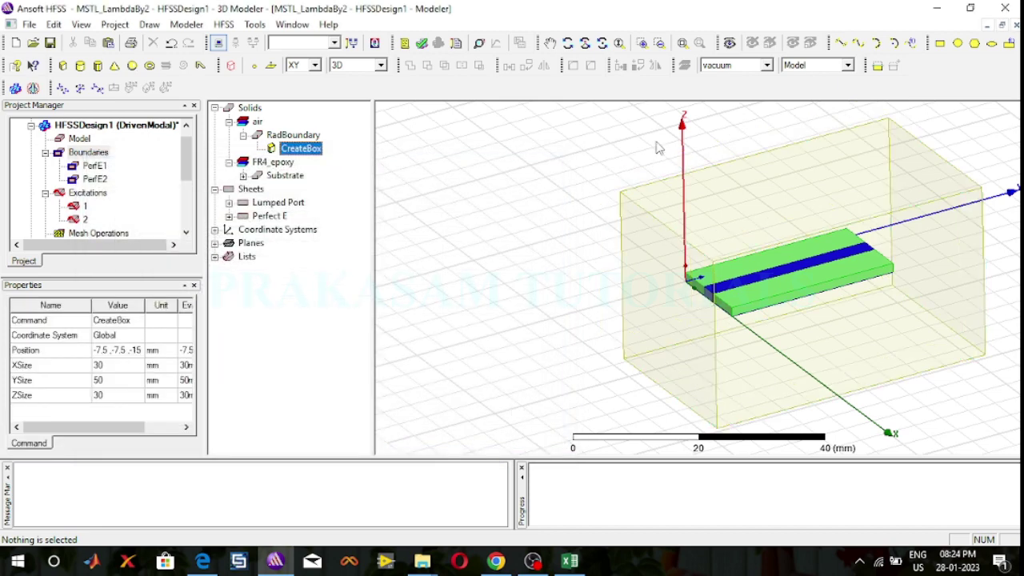
Step: Examine how the RadBoundary box encloses the microstrip line from several viewing angles
left_click(567, 43)
left_click_drag(640, 138, 815, 267)
left_click_drag(657, 356, 518, 376)
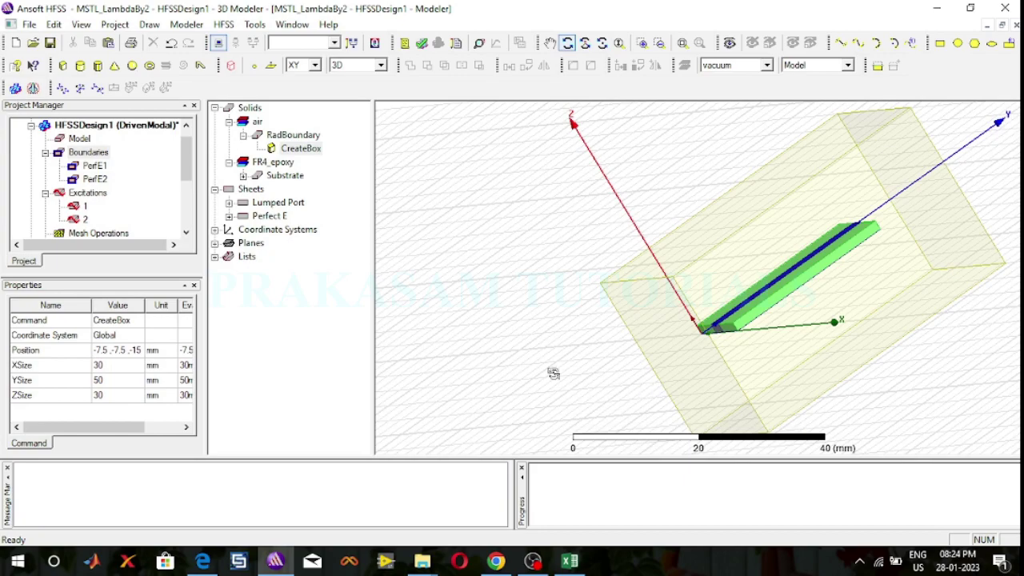
left_click_drag(551, 370, 507, 247)
left_click_drag(989, 372, 841, 392)
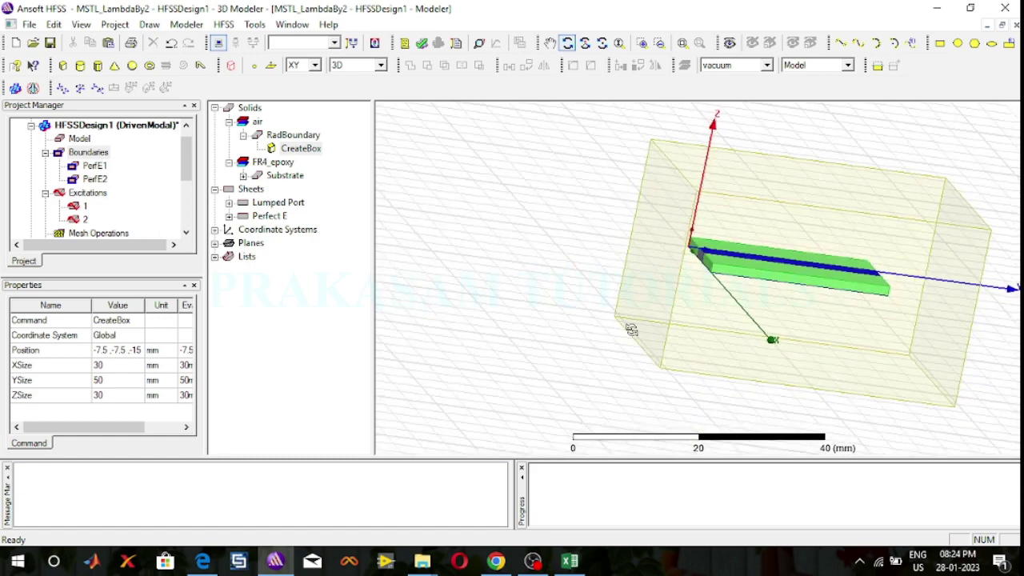
left_click_drag(632, 329, 570, 341)
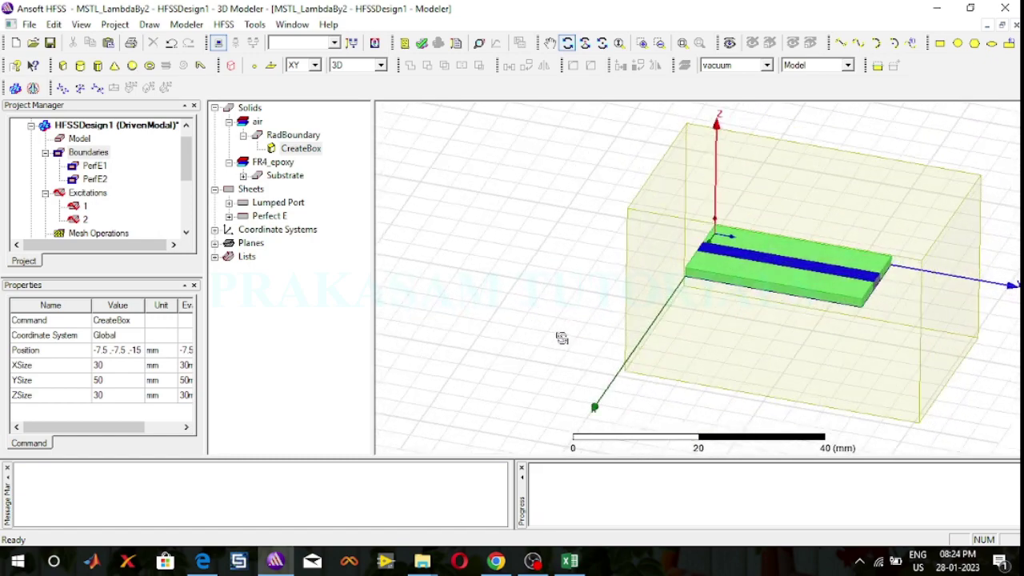
left_click(680, 44)
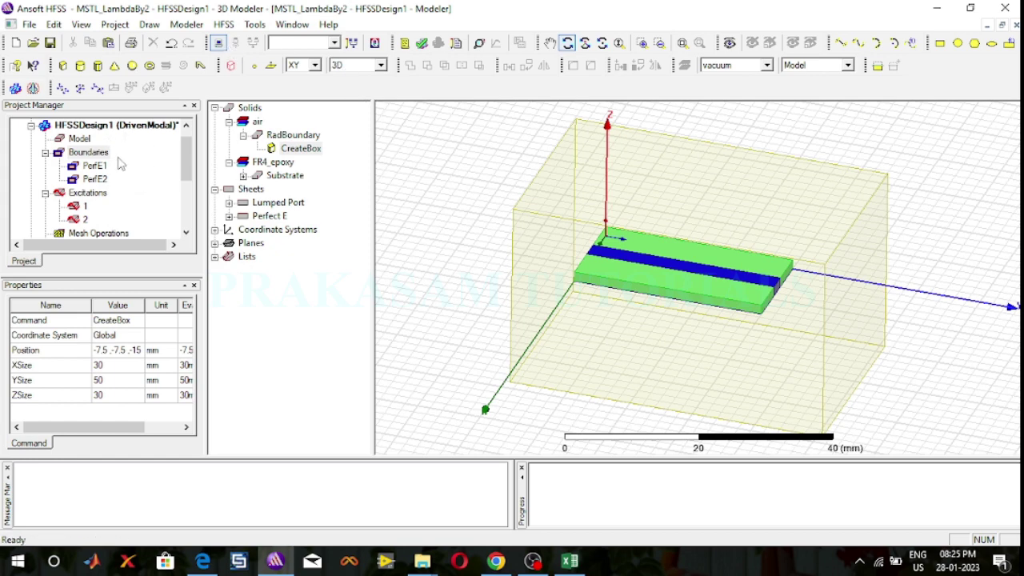
Step: Add a solution setup with a solution frequency of 5 GHz and a maximum of 12 passes
left_click(45, 153)
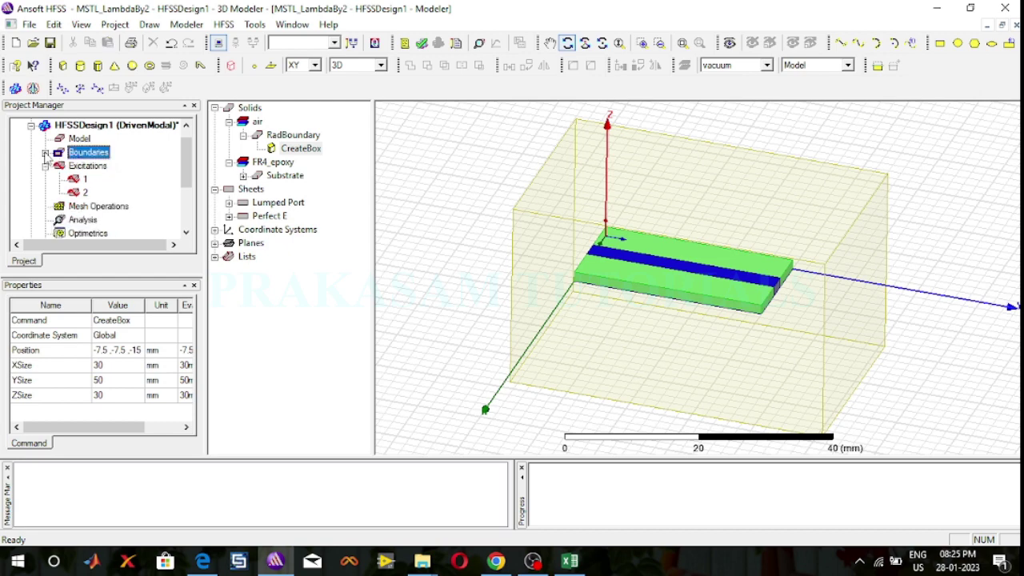
left_click(46, 166)
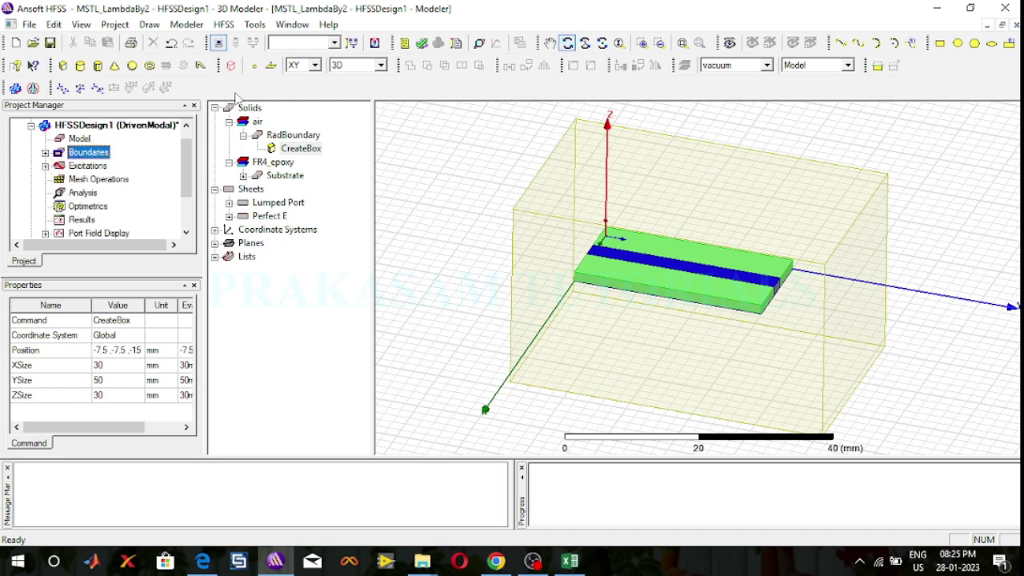
left_click(478, 44)
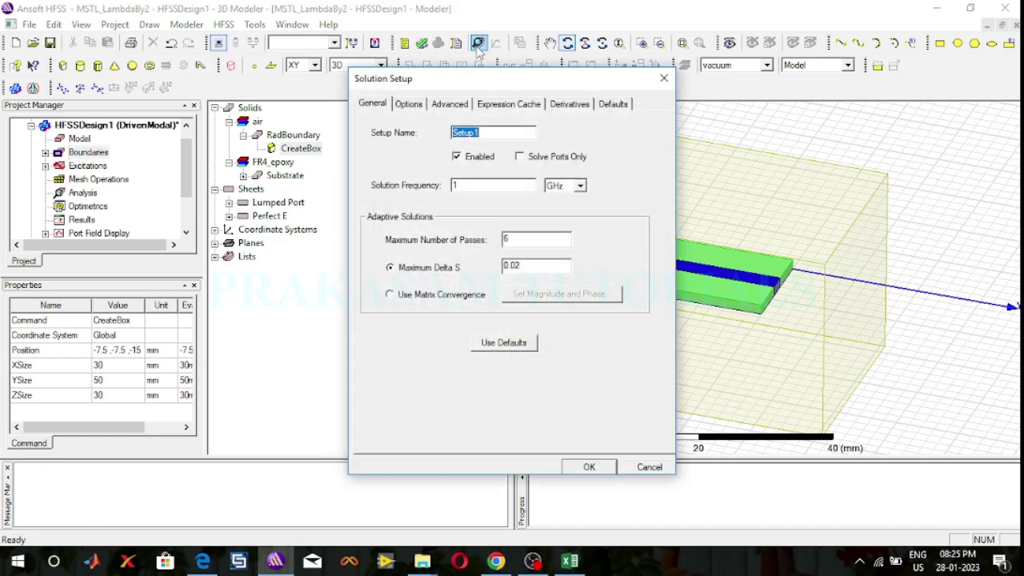
double_click(455, 186)
type("5")
double_click(515, 242)
type("12")
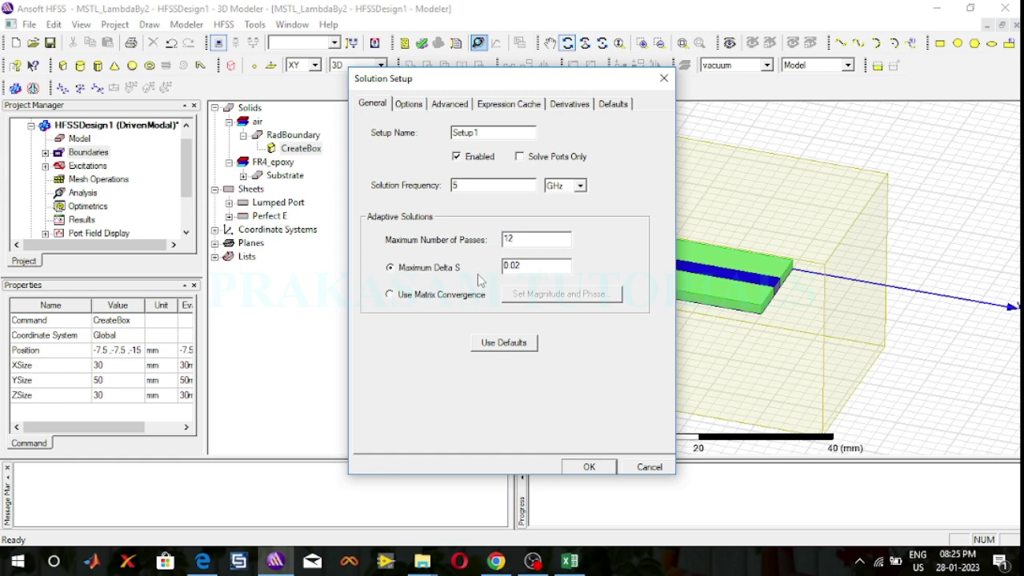
left_click(588, 468)
Step: Add a frequency sweep to Setup1 and set its sweep type to Fast
left_click(45, 192)
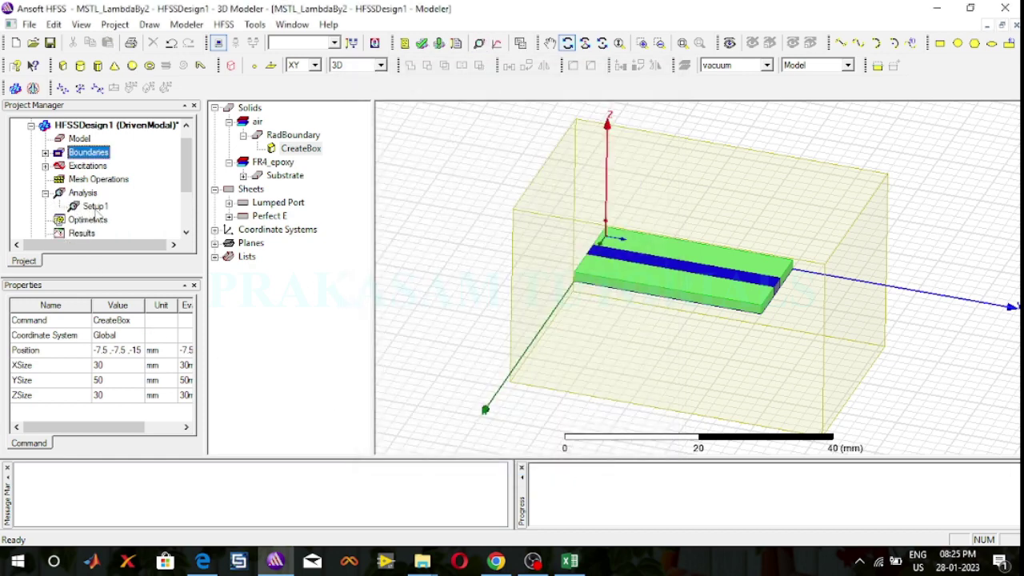
left_click(94, 206)
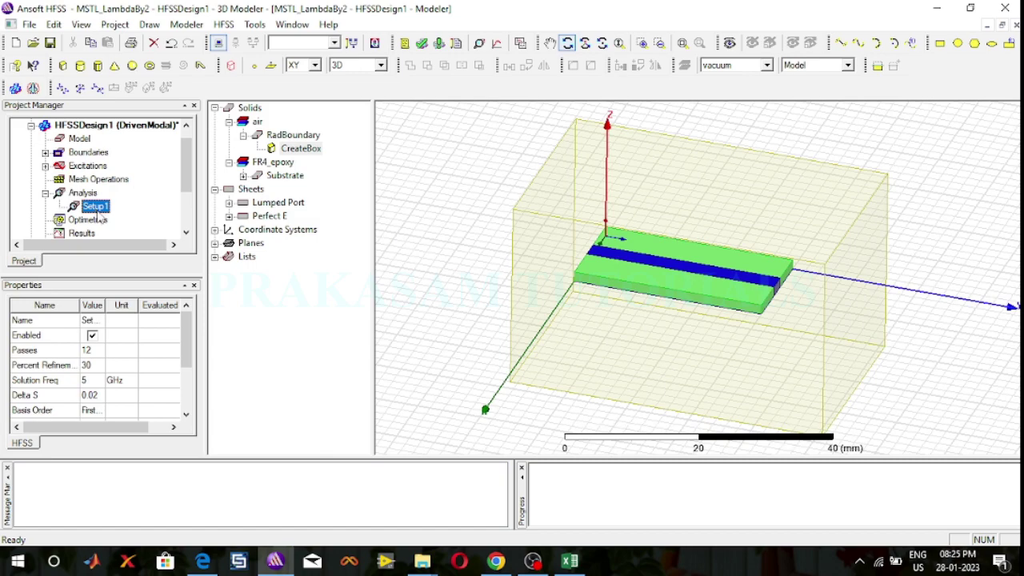
right_click(97, 211)
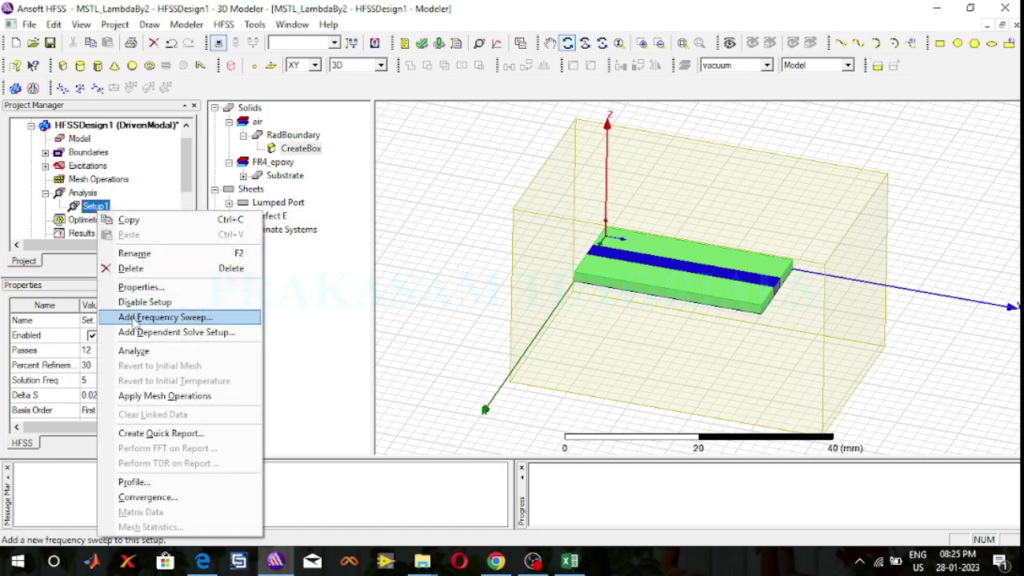
left_click(136, 317)
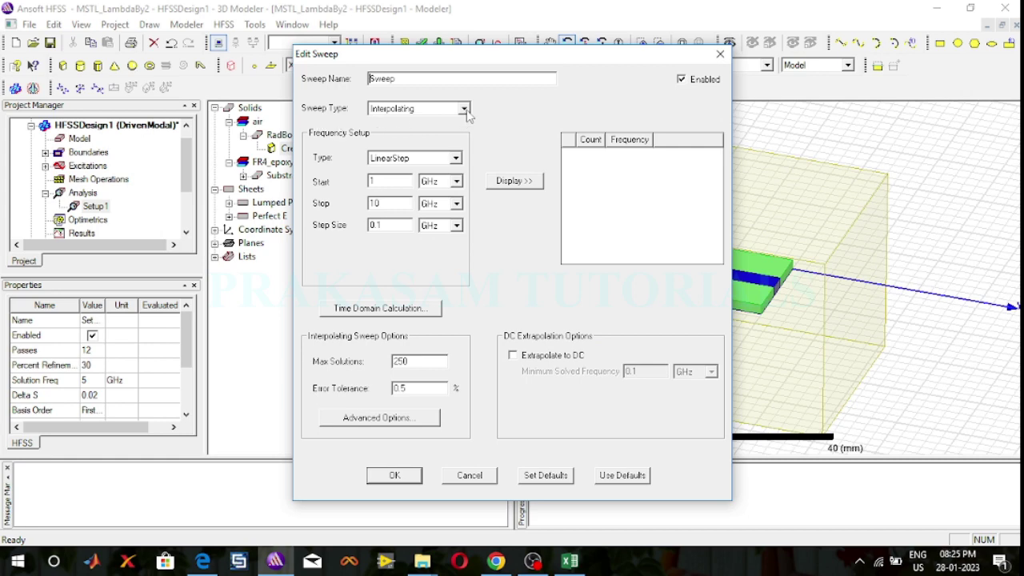
left_click(464, 109)
left_click(440, 132)
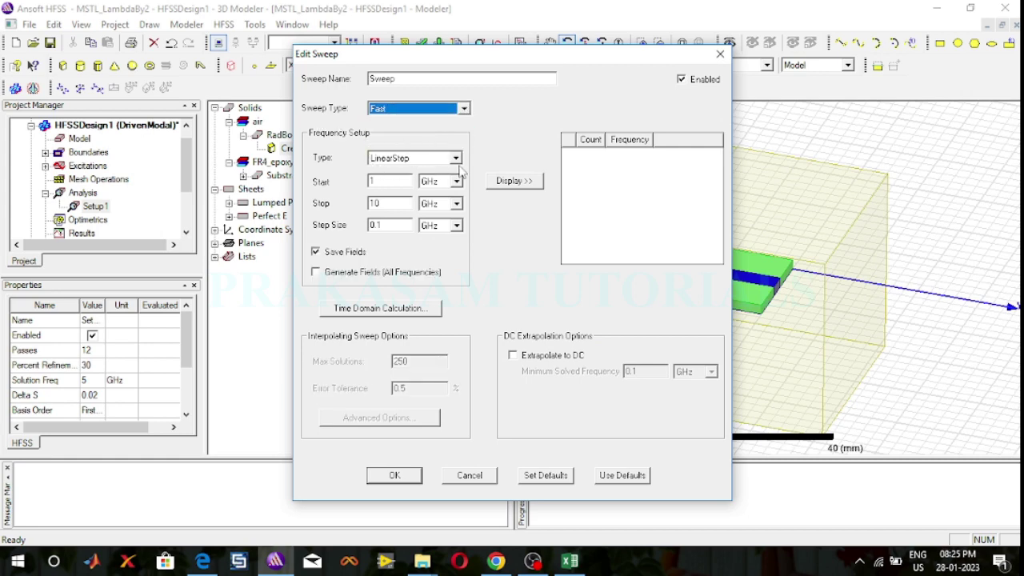
Step: Define the sweep as LinearCount with a count of 101, list its frequency points, and accept the sweep
left_click(455, 159)
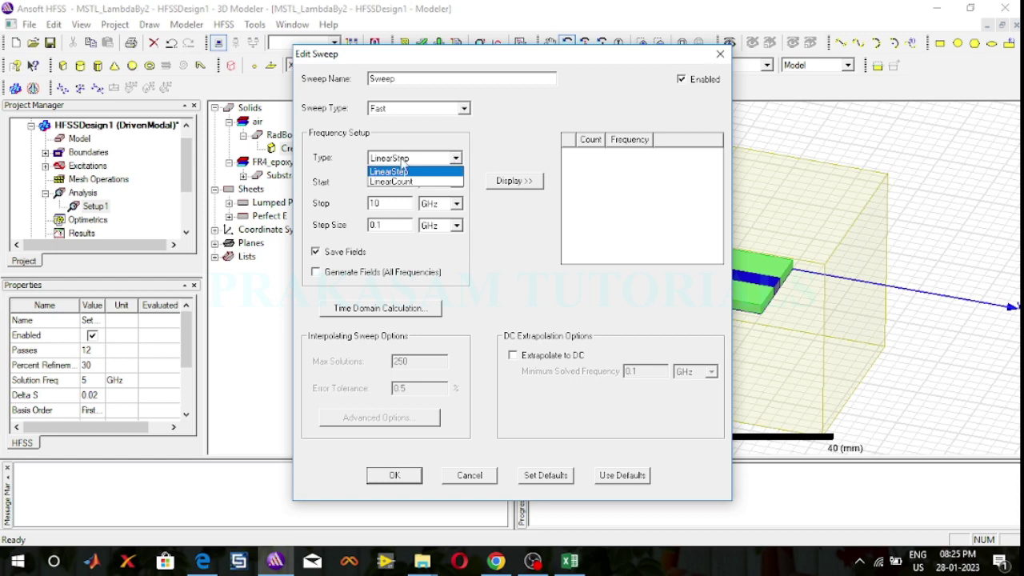
left_click(409, 184)
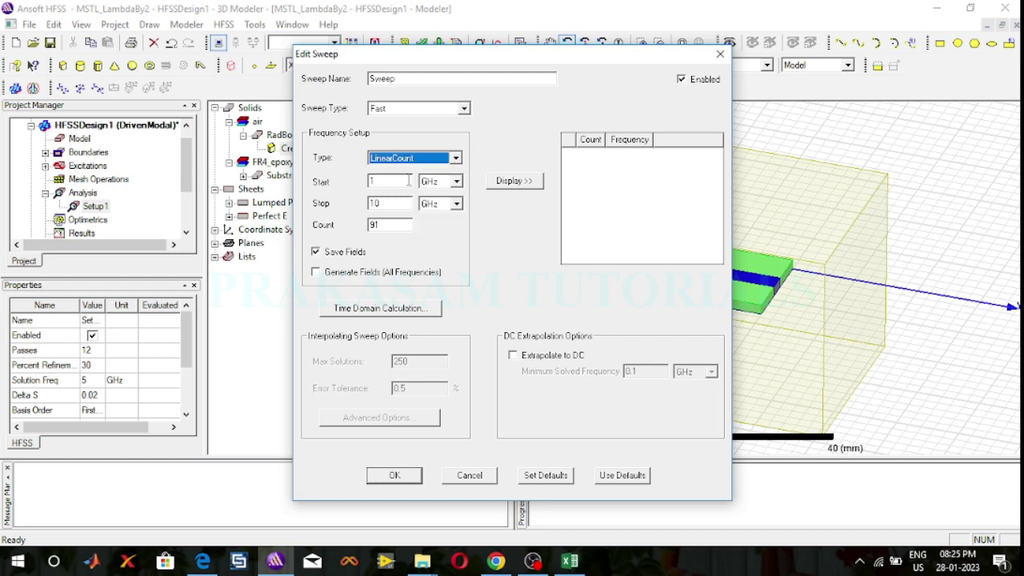
double_click(382, 225)
type("101")
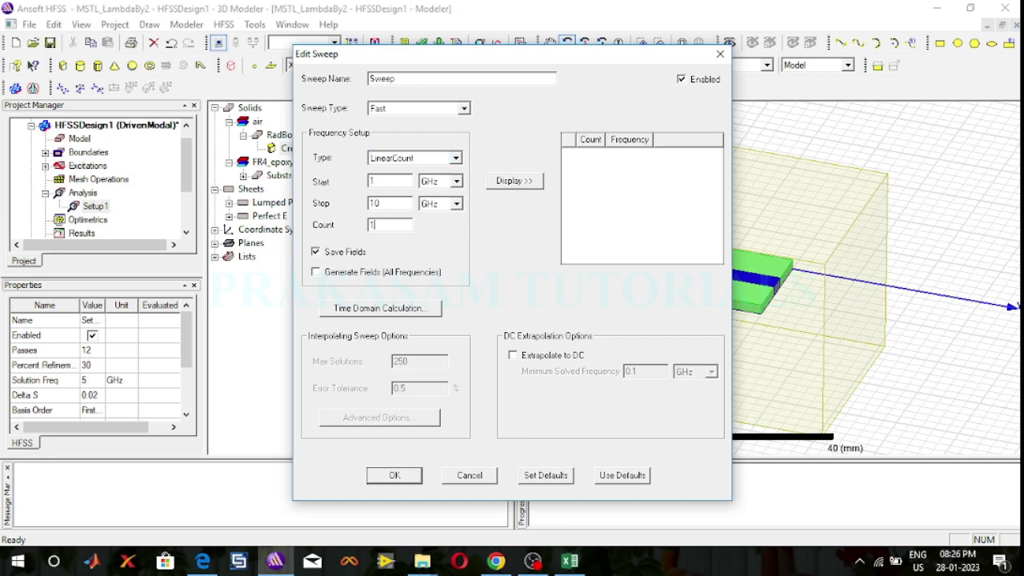
left_click(515, 182)
scroll(672, 177, "down", 17)
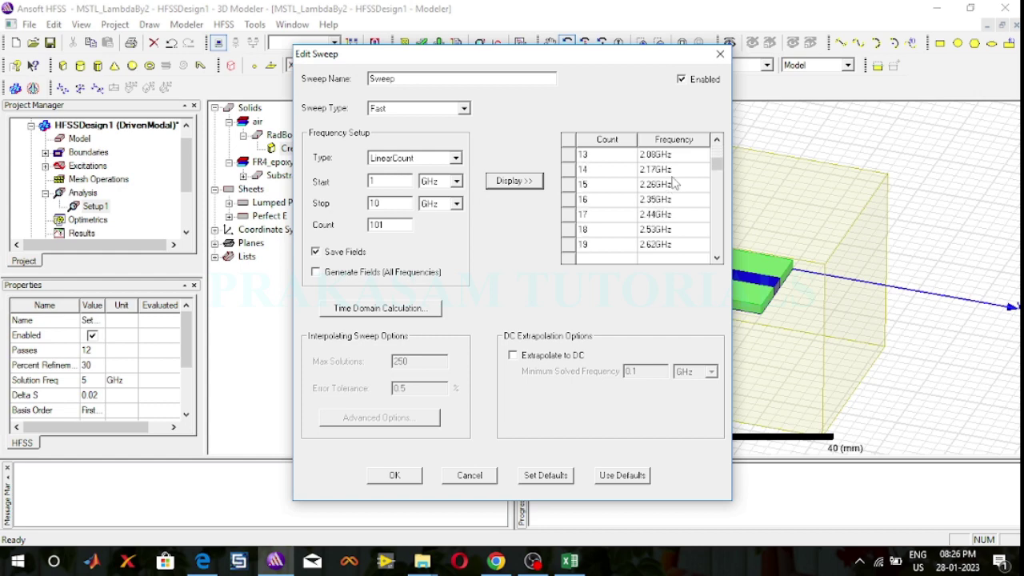
scroll(680, 227, "down", 8)
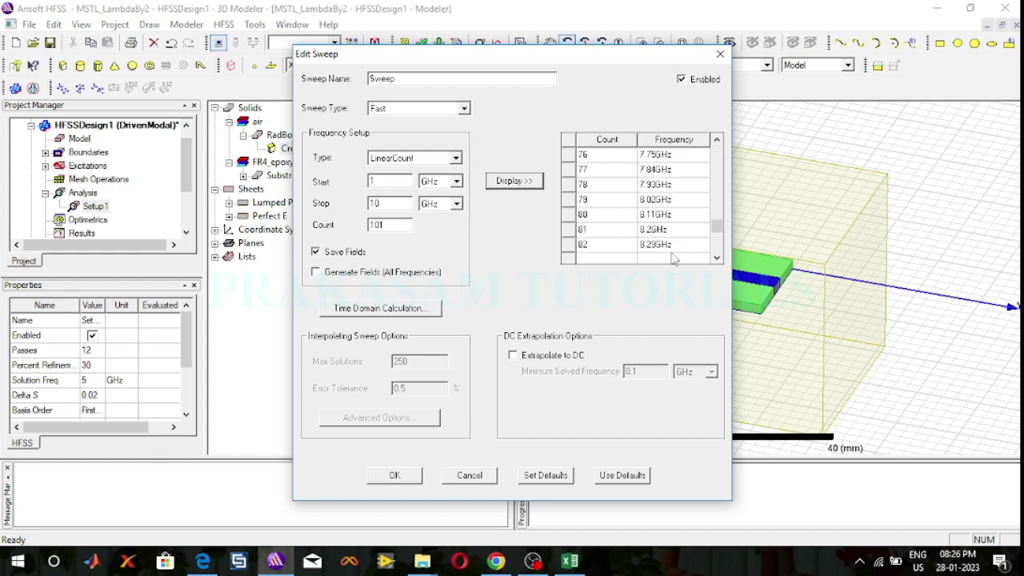
left_click(395, 475)
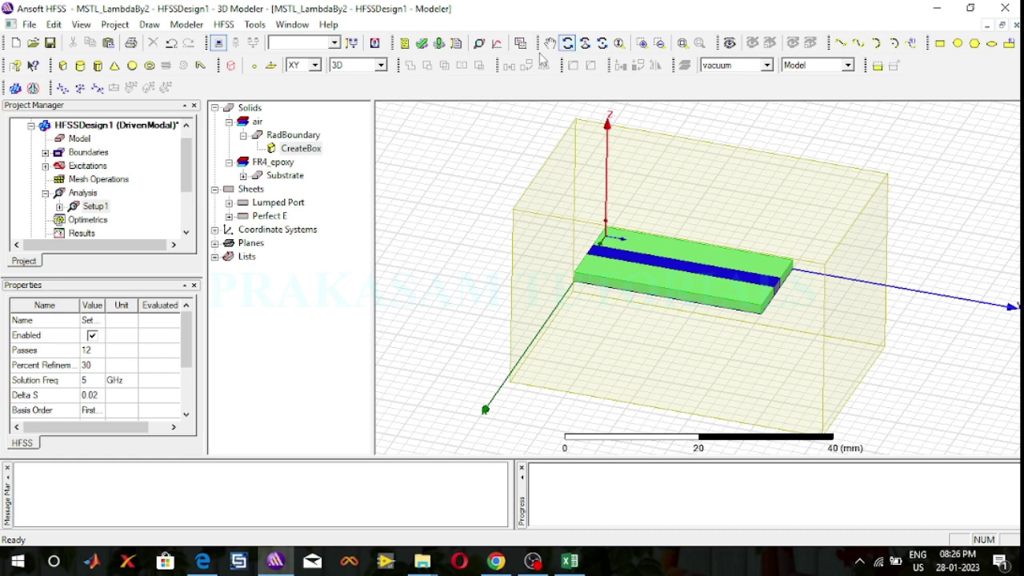
Step: Run a validation check on the design and start the analysis
left_click(567, 42)
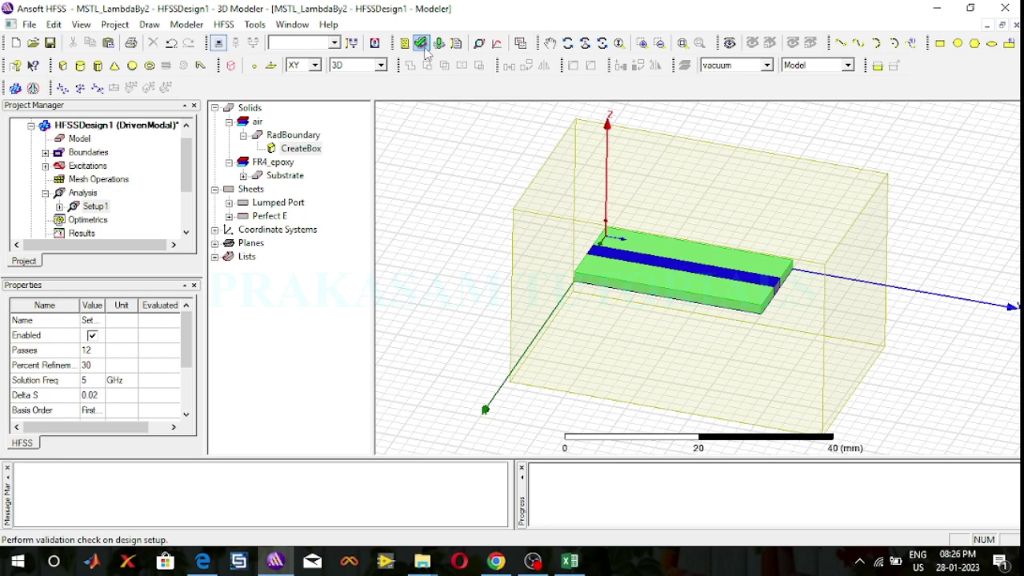
left_click(422, 42)
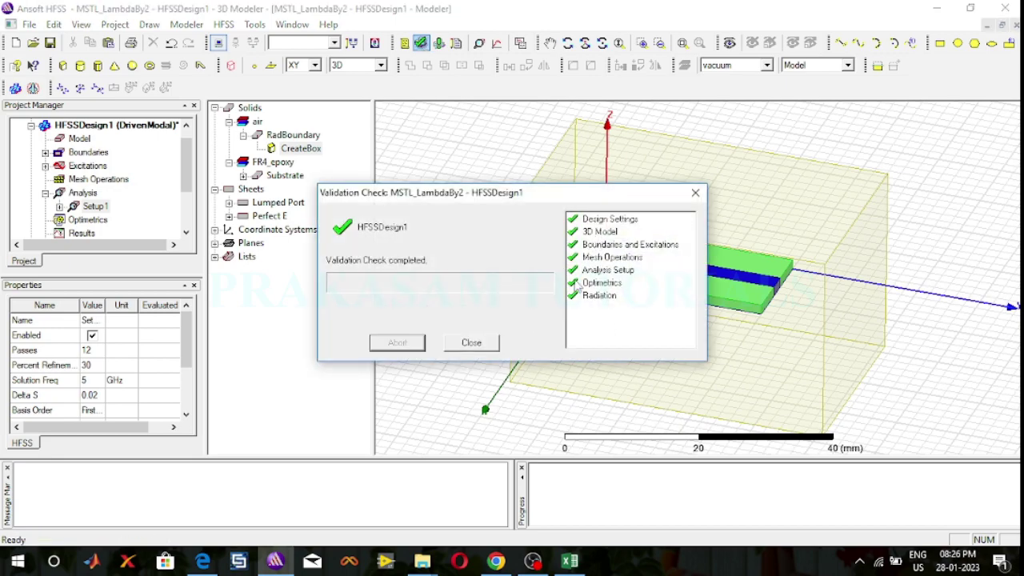
left_click(473, 342)
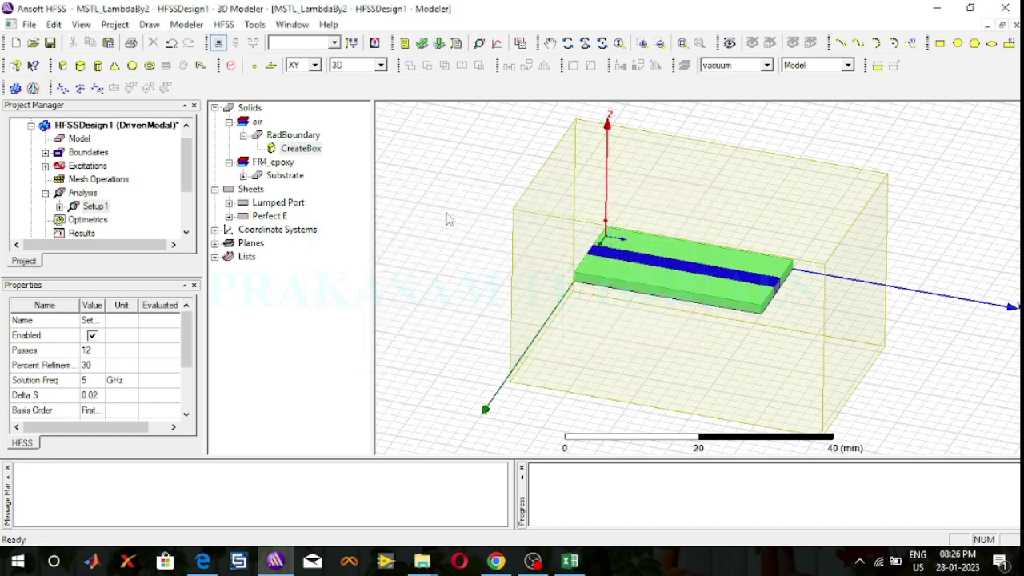
left_click(440, 46)
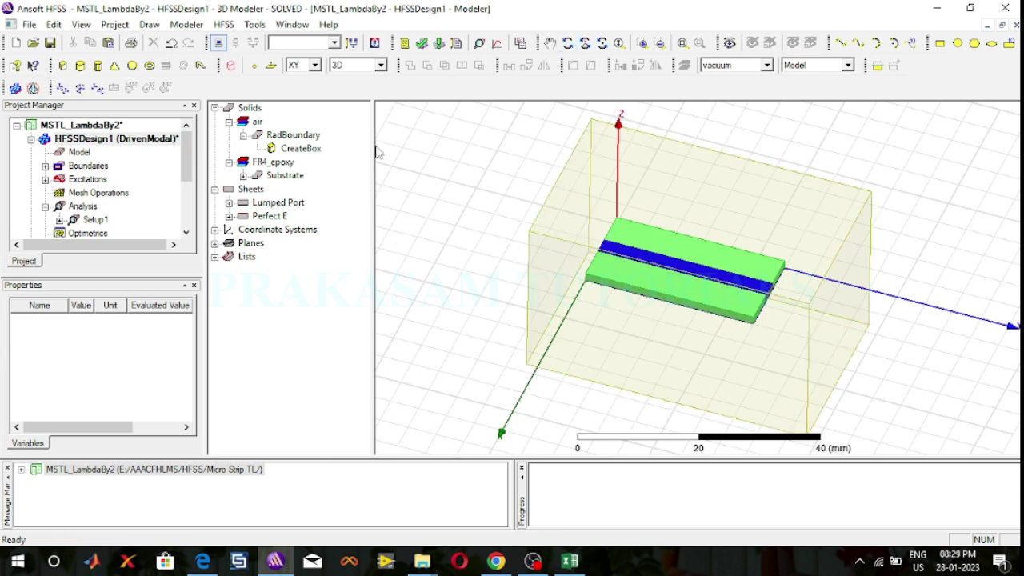
Step: Assign a Radiating Only radiation boundary to the RadBoundary box and check which faces it covers
left_click(624, 362)
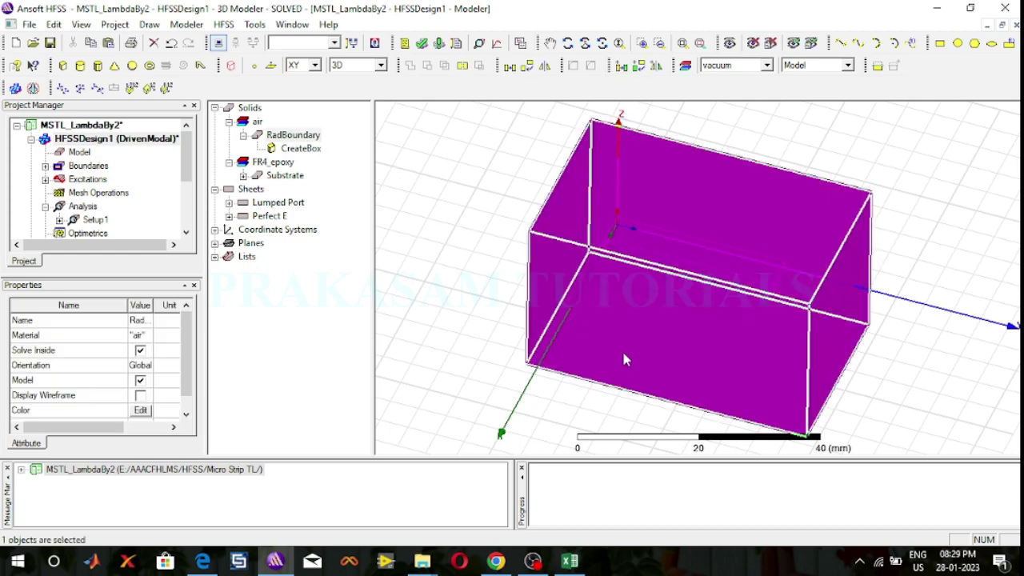
right_click(624, 360)
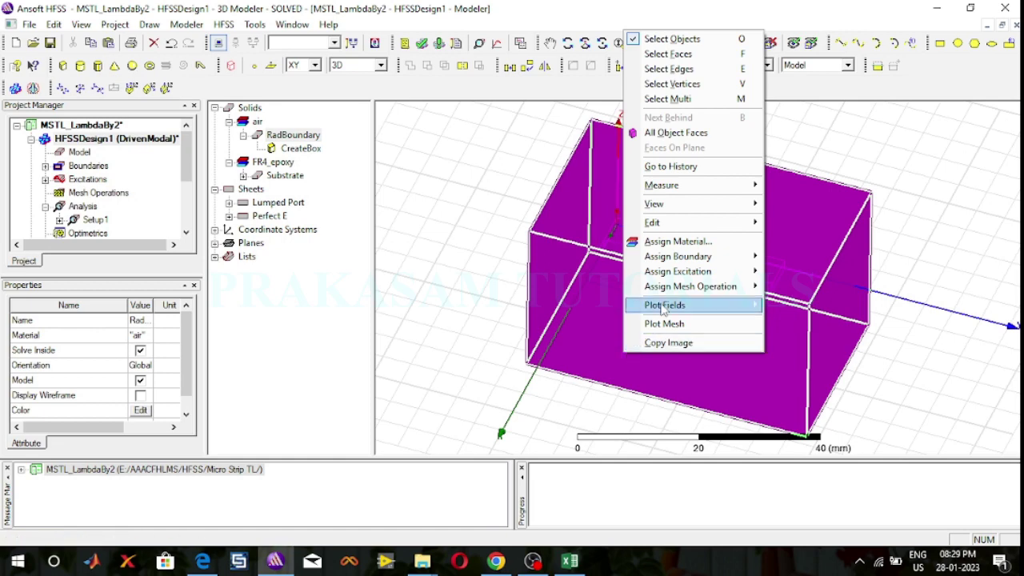
mouse_move(693, 262)
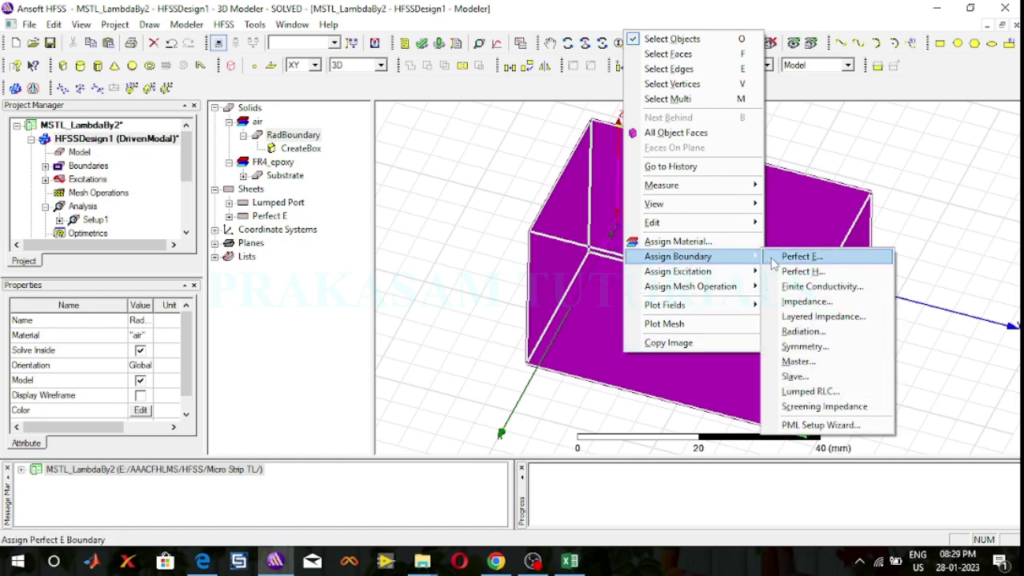
left_click(818, 332)
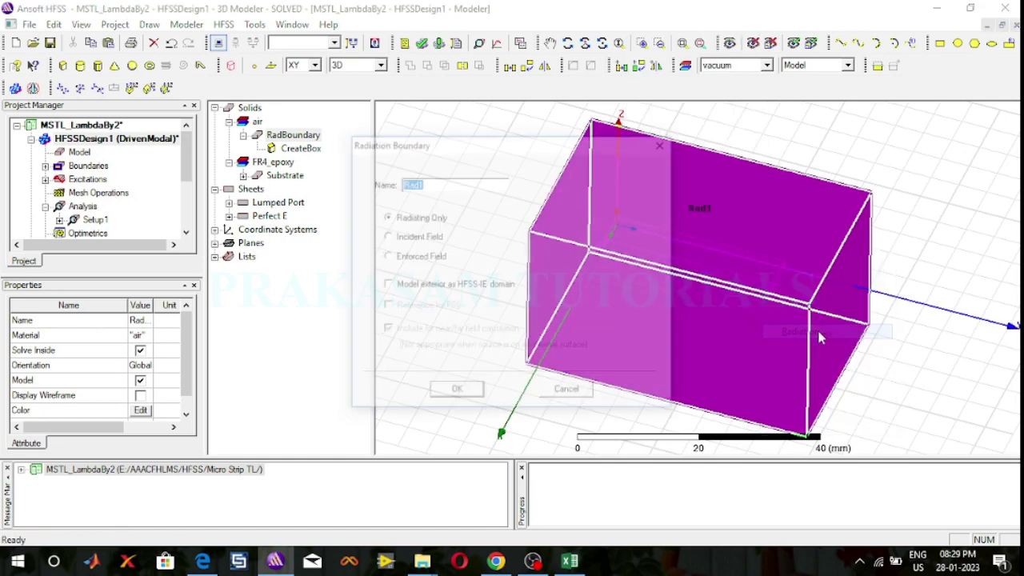
left_click(455, 392)
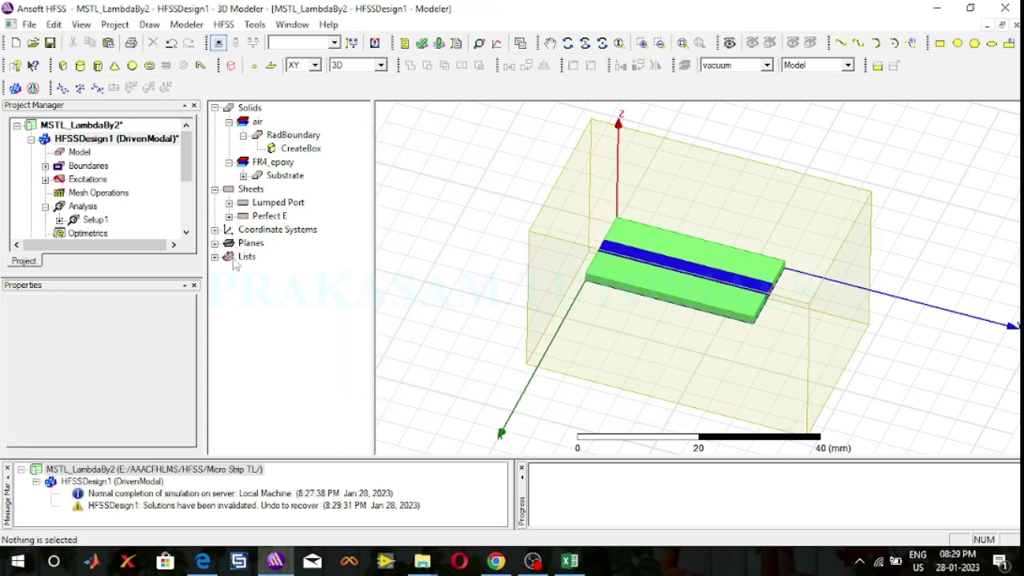
left_click(46, 166)
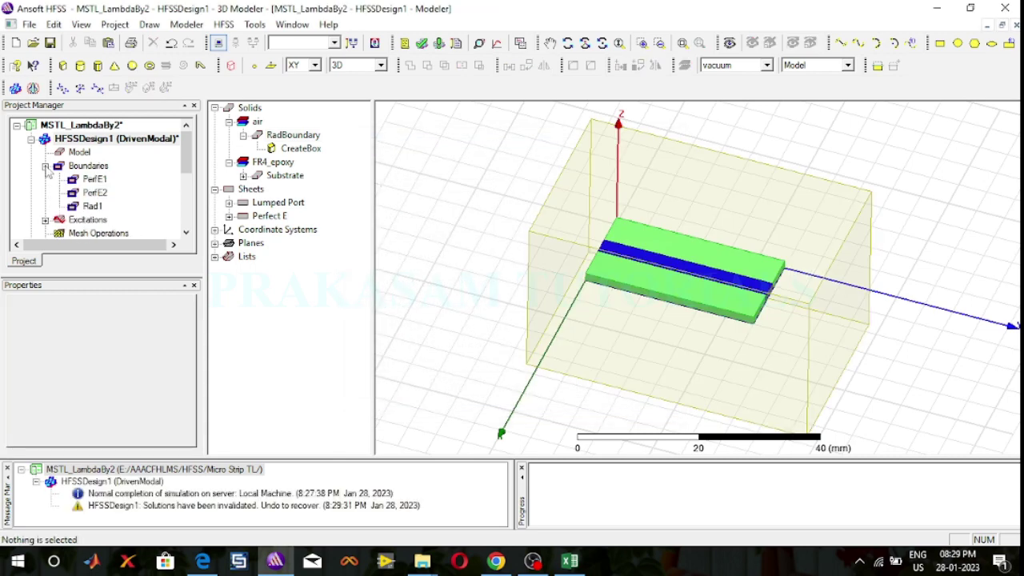
left_click(91, 206)
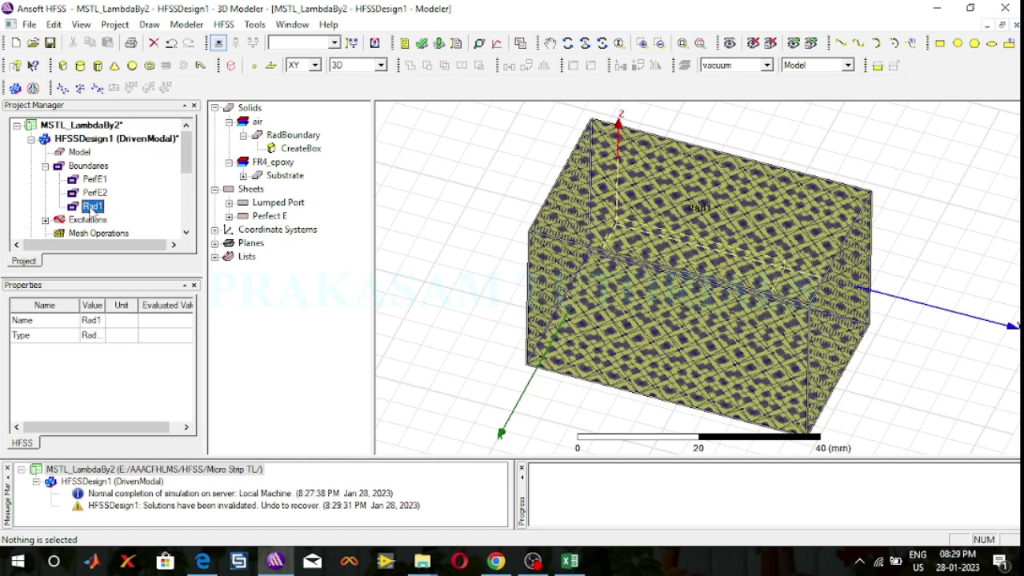
left_click(395, 228)
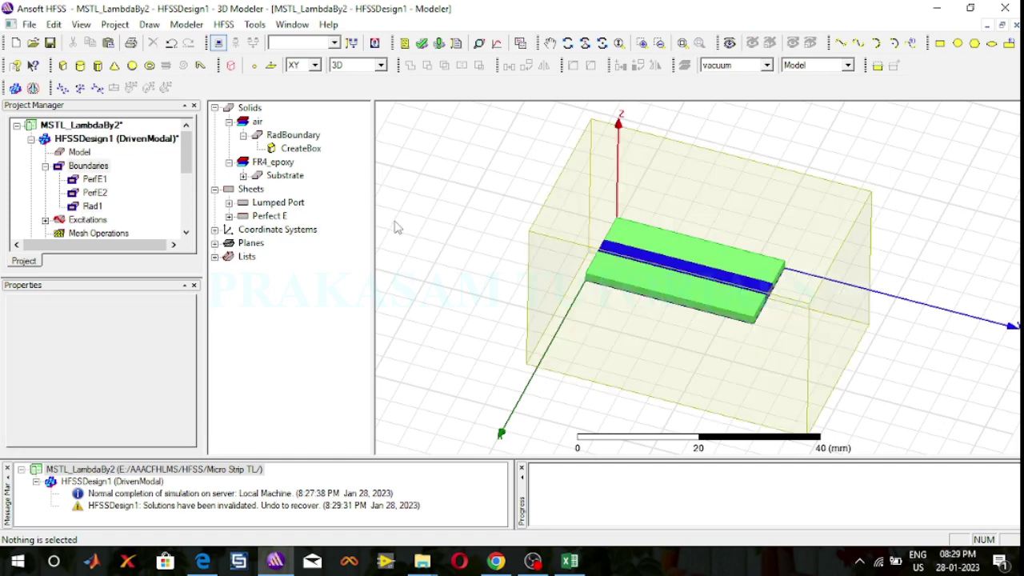
Step: Revalidate the design with the radiation boundary and rerun the analysis
left_click(421, 45)
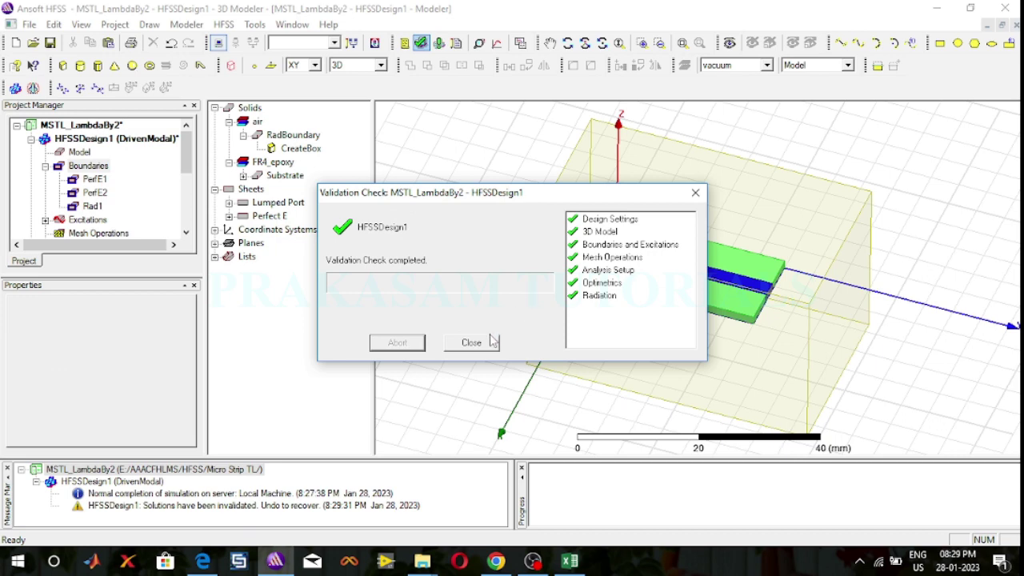
left_click(477, 346)
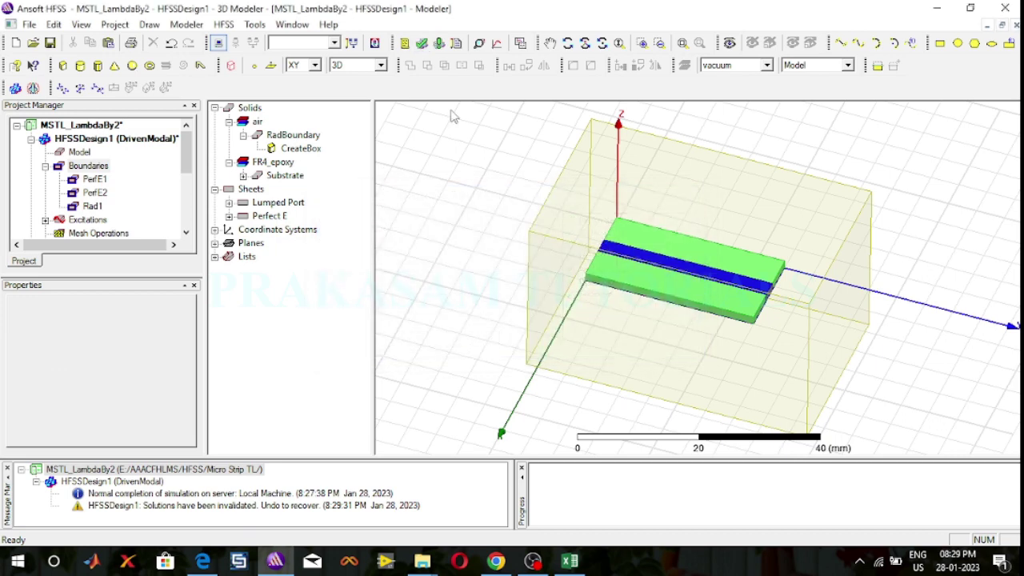
left_click(438, 43)
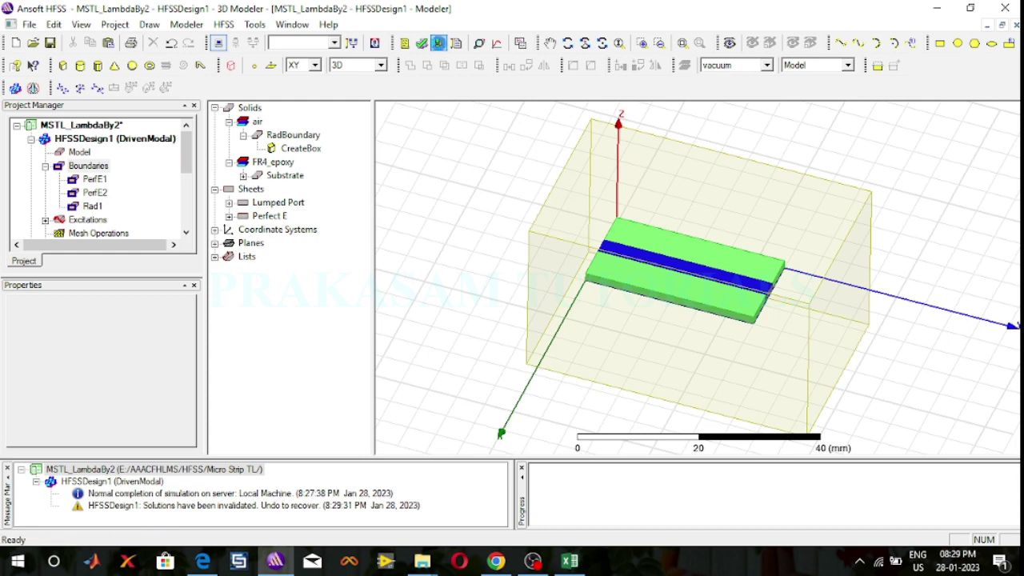